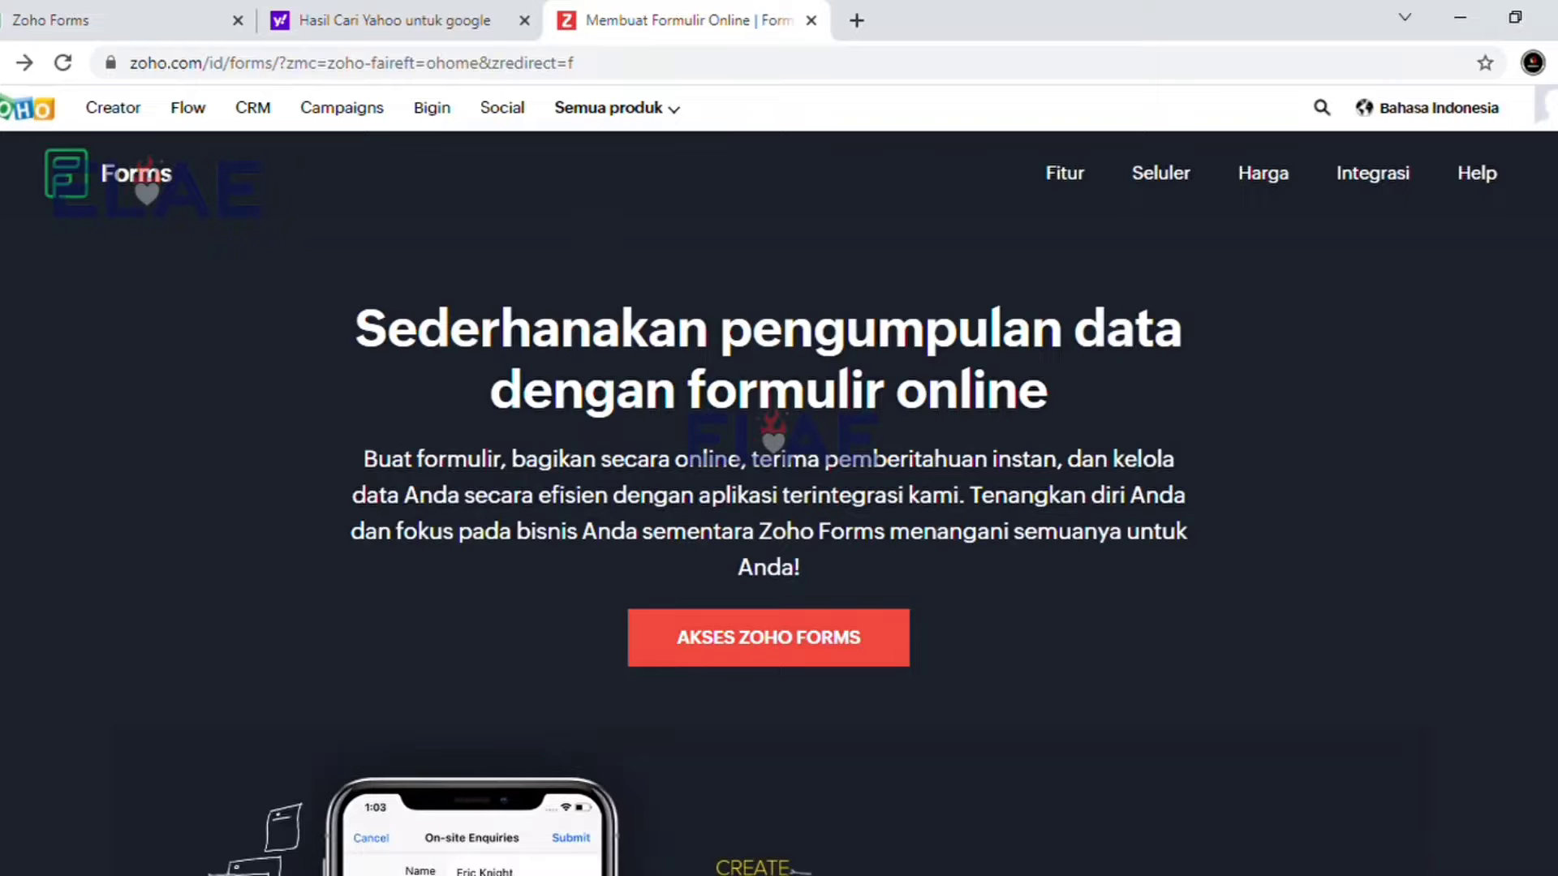
Look over the Zoho Forms landing page
scroll(779, 486, "down", 10)
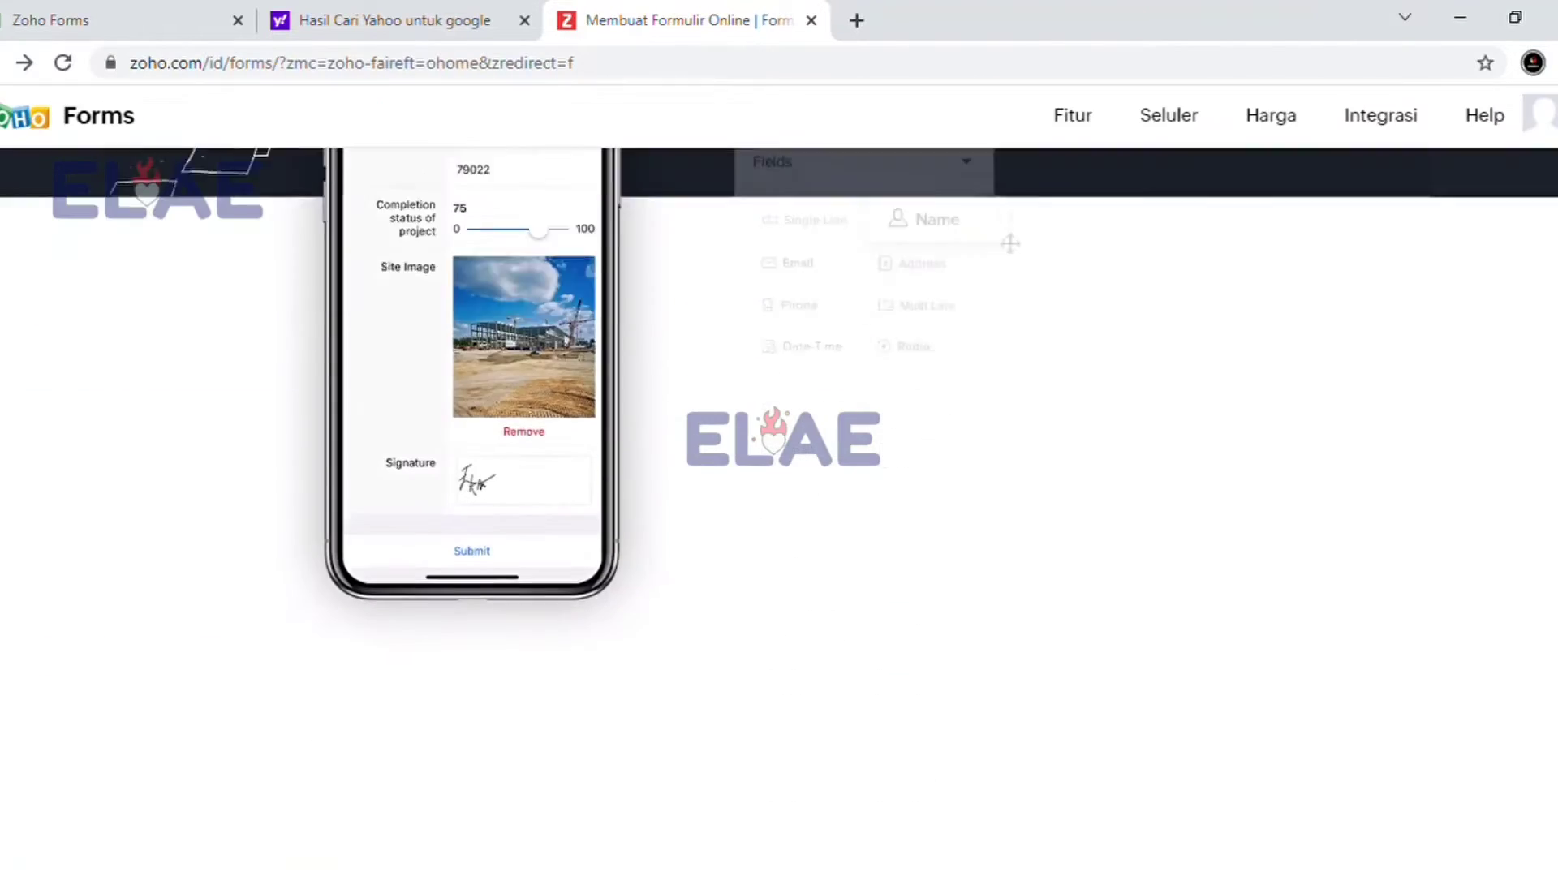
scroll(779, 487, "up", 10)
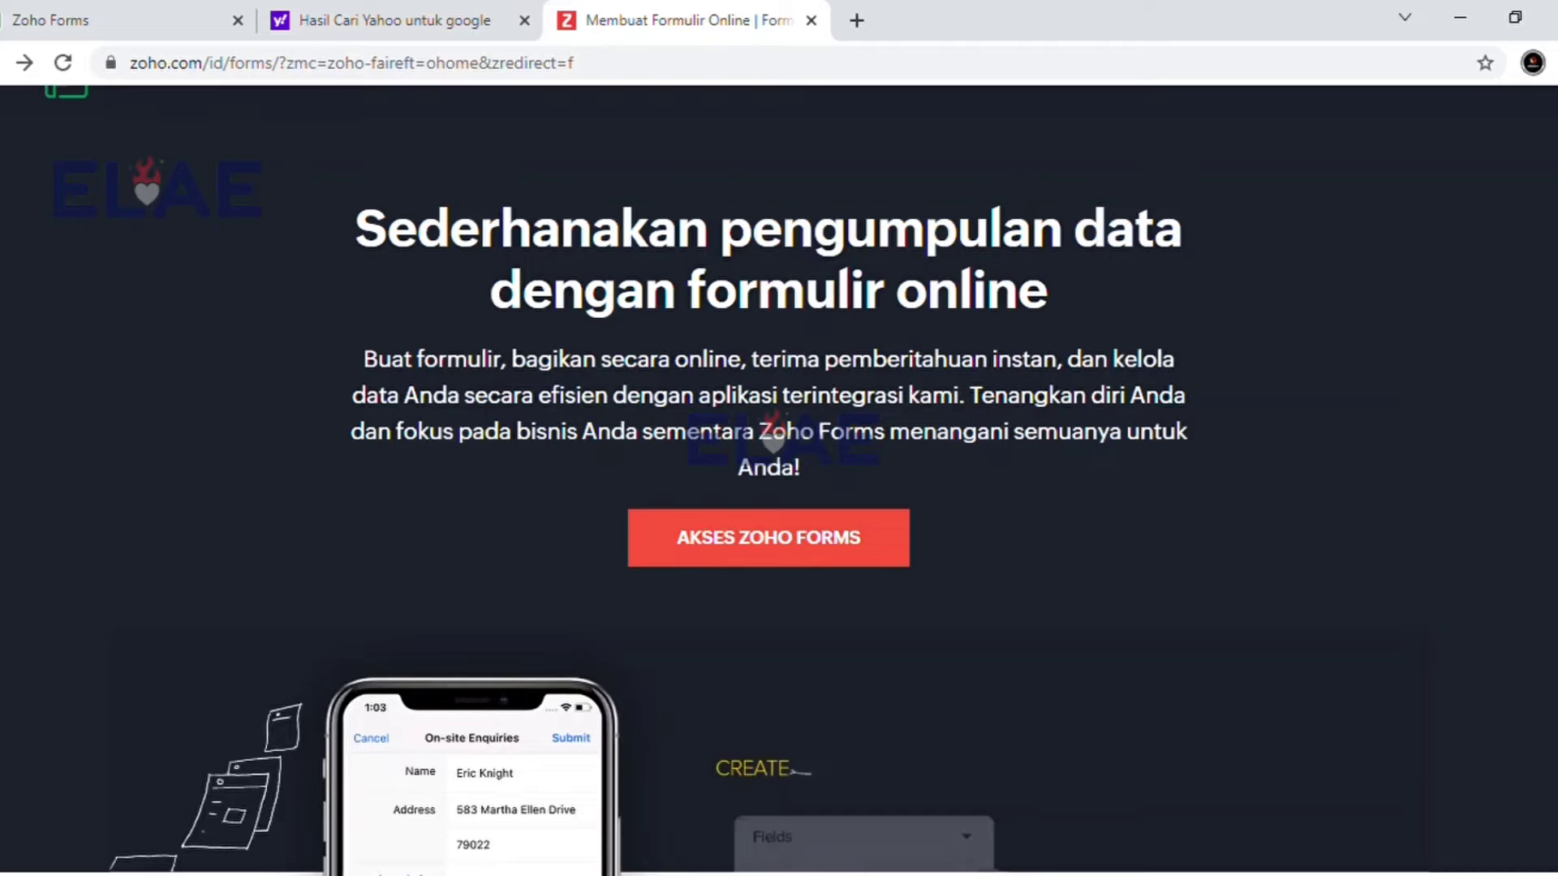
scroll(762, 498, "down", 2)
scroll(762, 497, "up", 3)
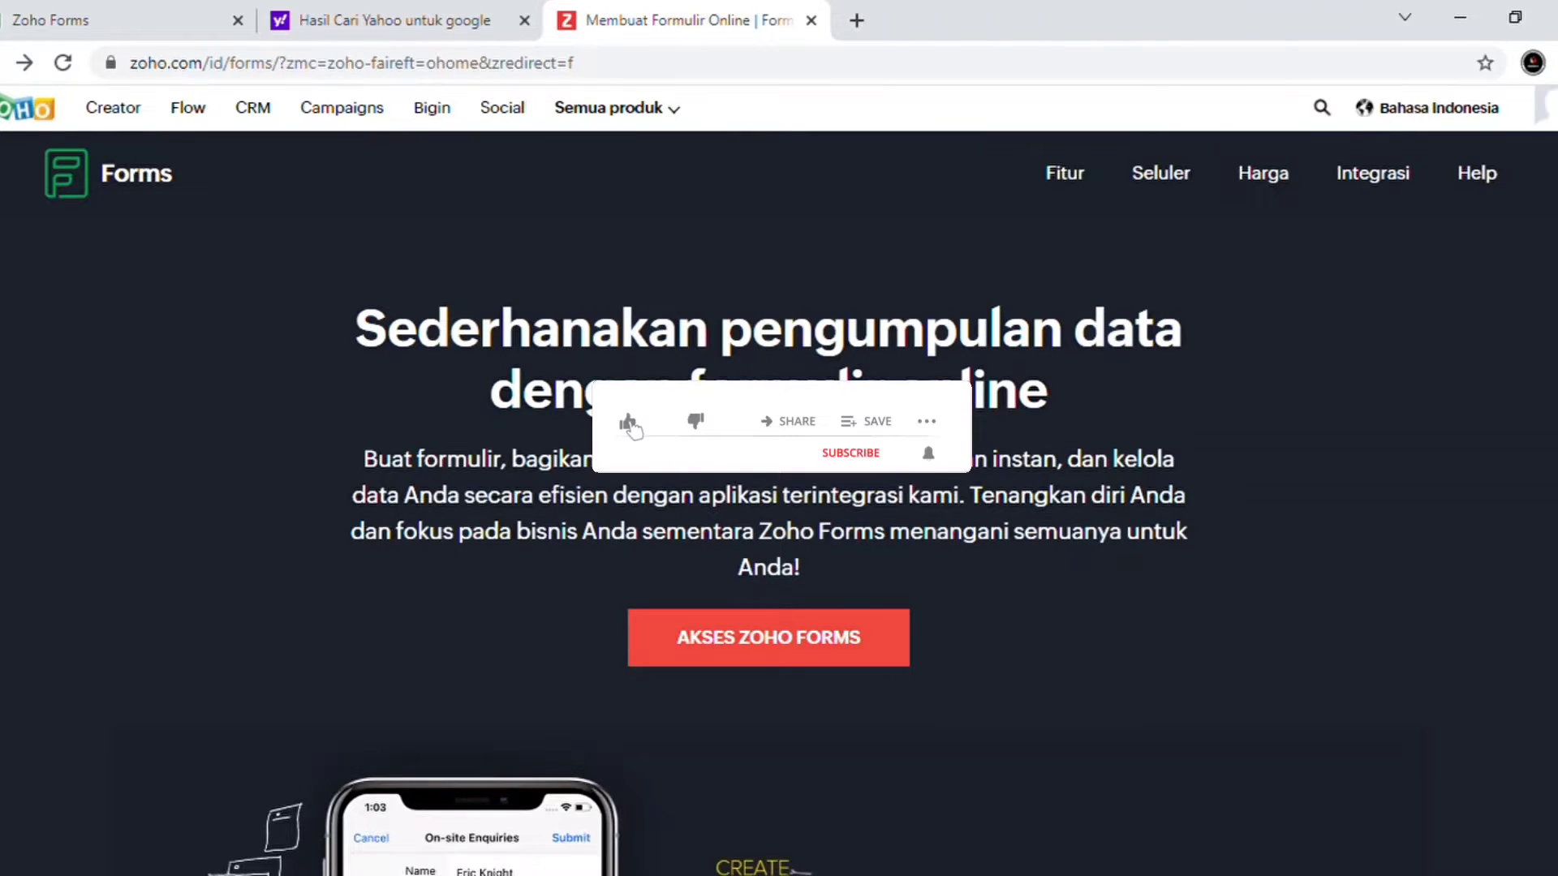
scroll(779, 487, "down", 1)
scroll(779, 487, "up", 1)
scroll(779, 487, "down", 3)
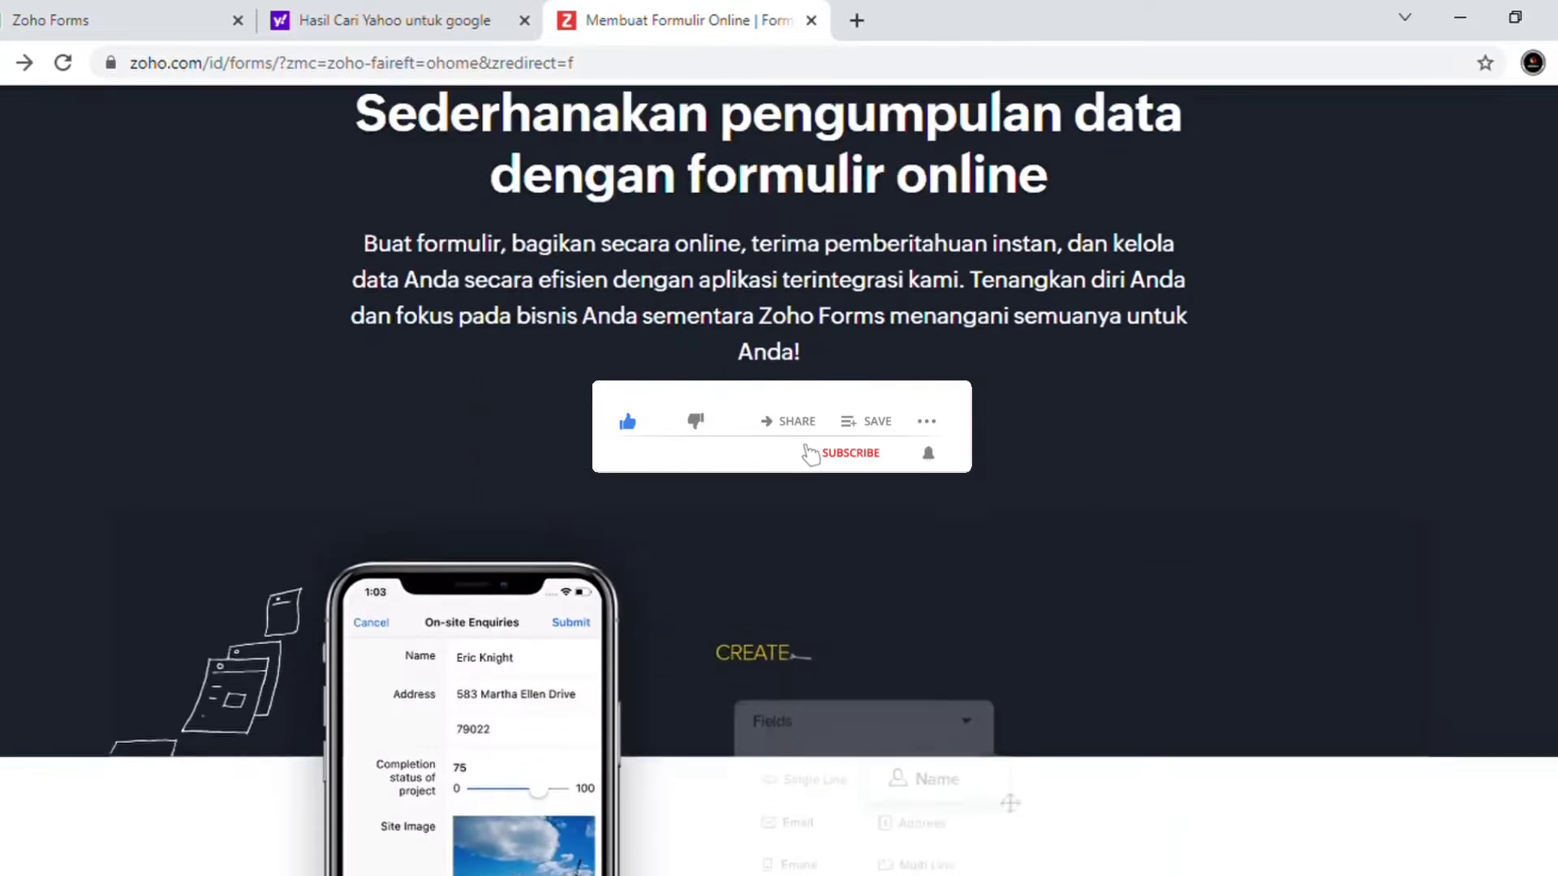
scroll(779, 487, "down", 2)
scroll(779, 487, "up", 4)
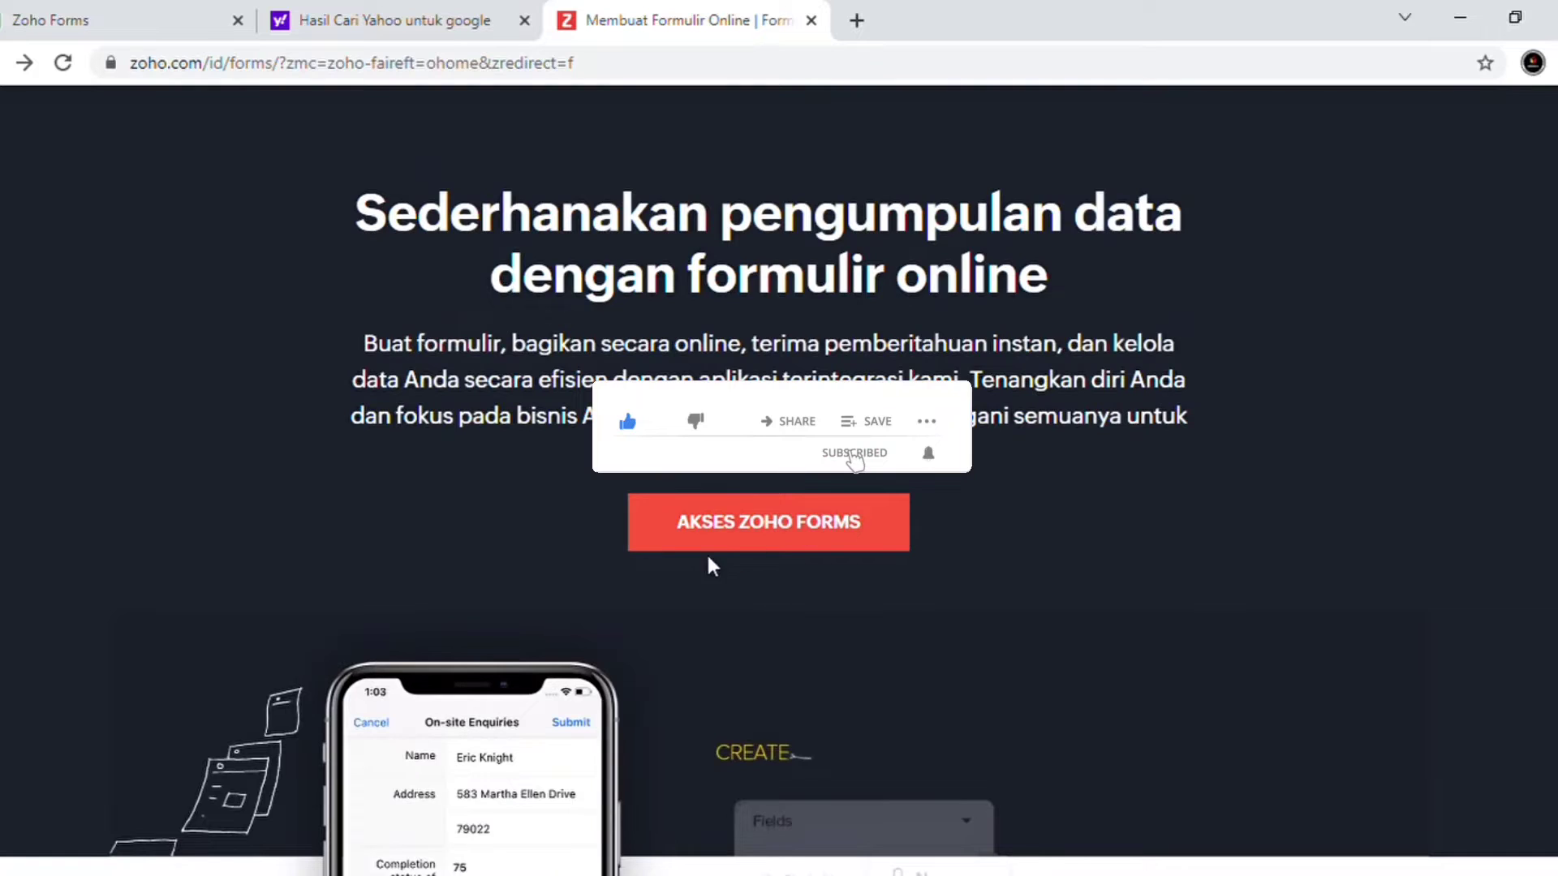
Access Zoho Forms and open the live version of the bawaslu form
left_click(730, 553)
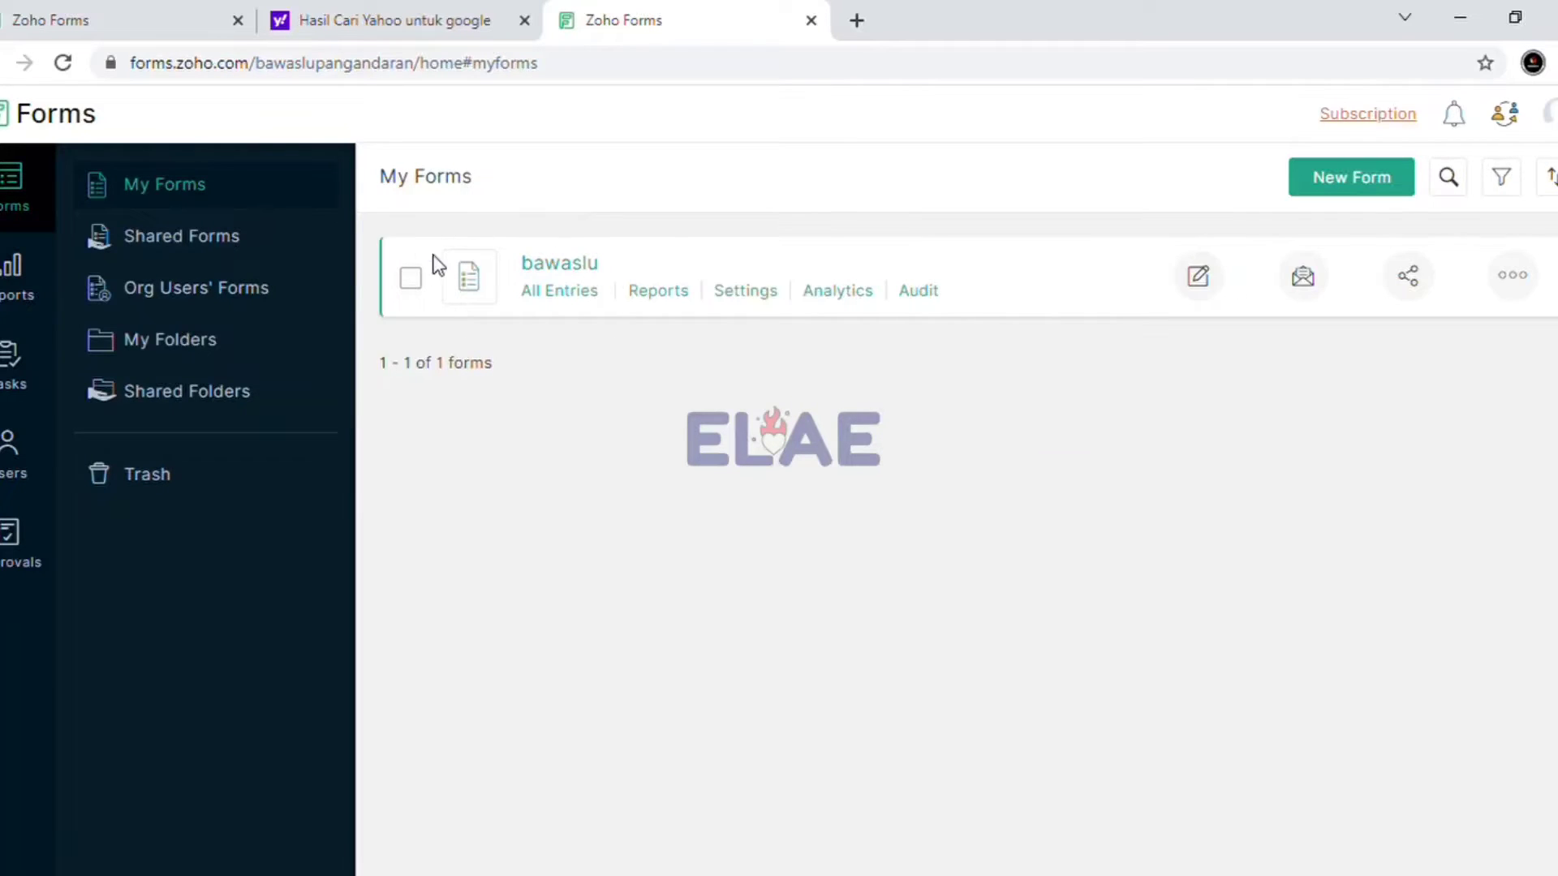
left_click(561, 266)
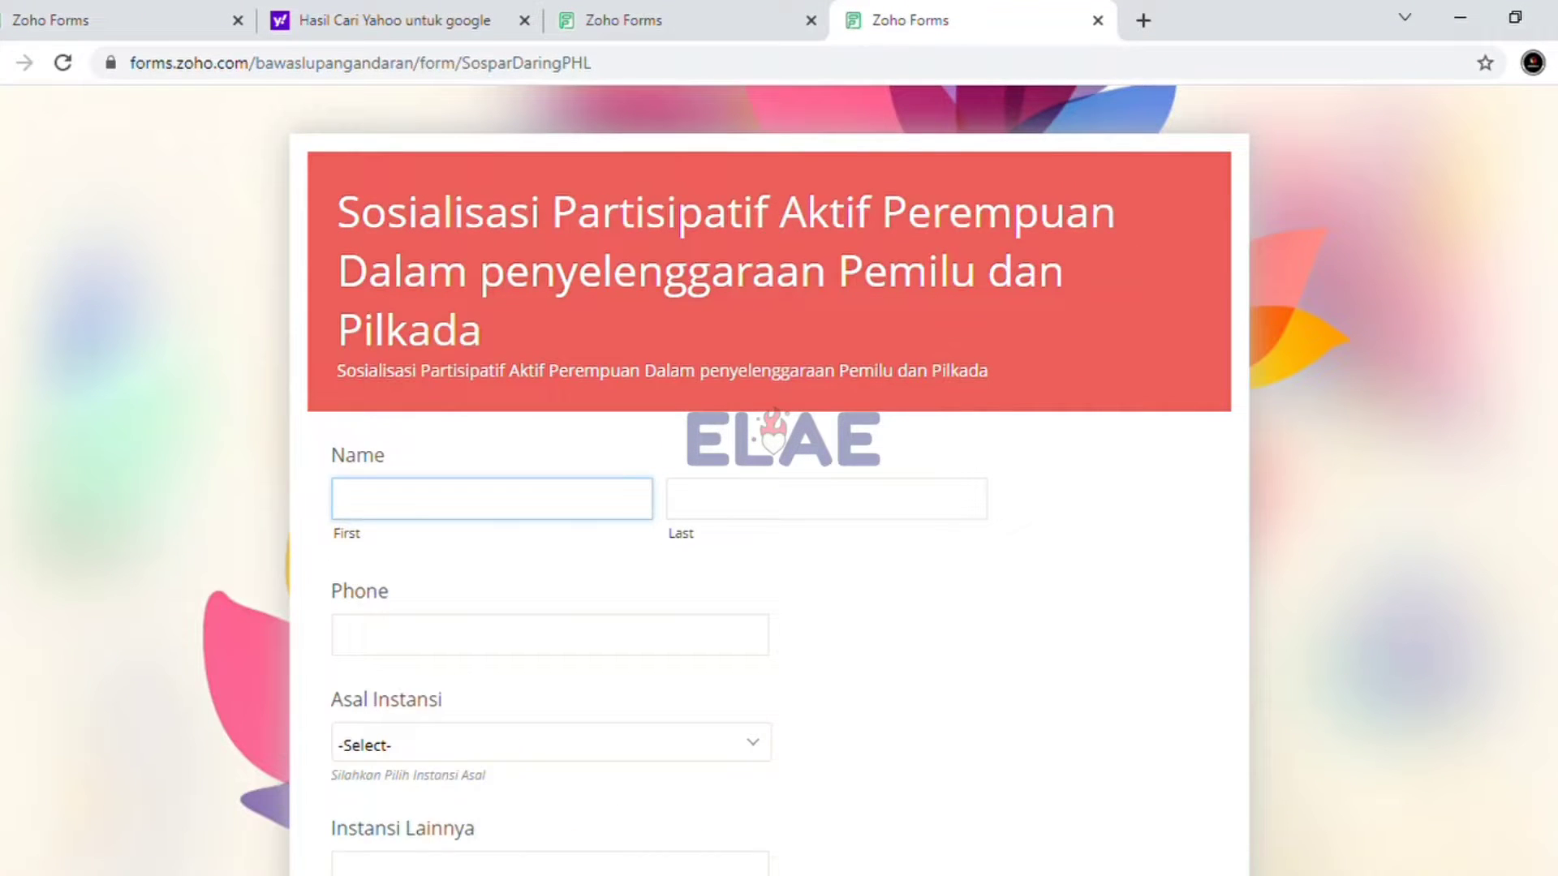
scroll(551, 278, "down", 1)
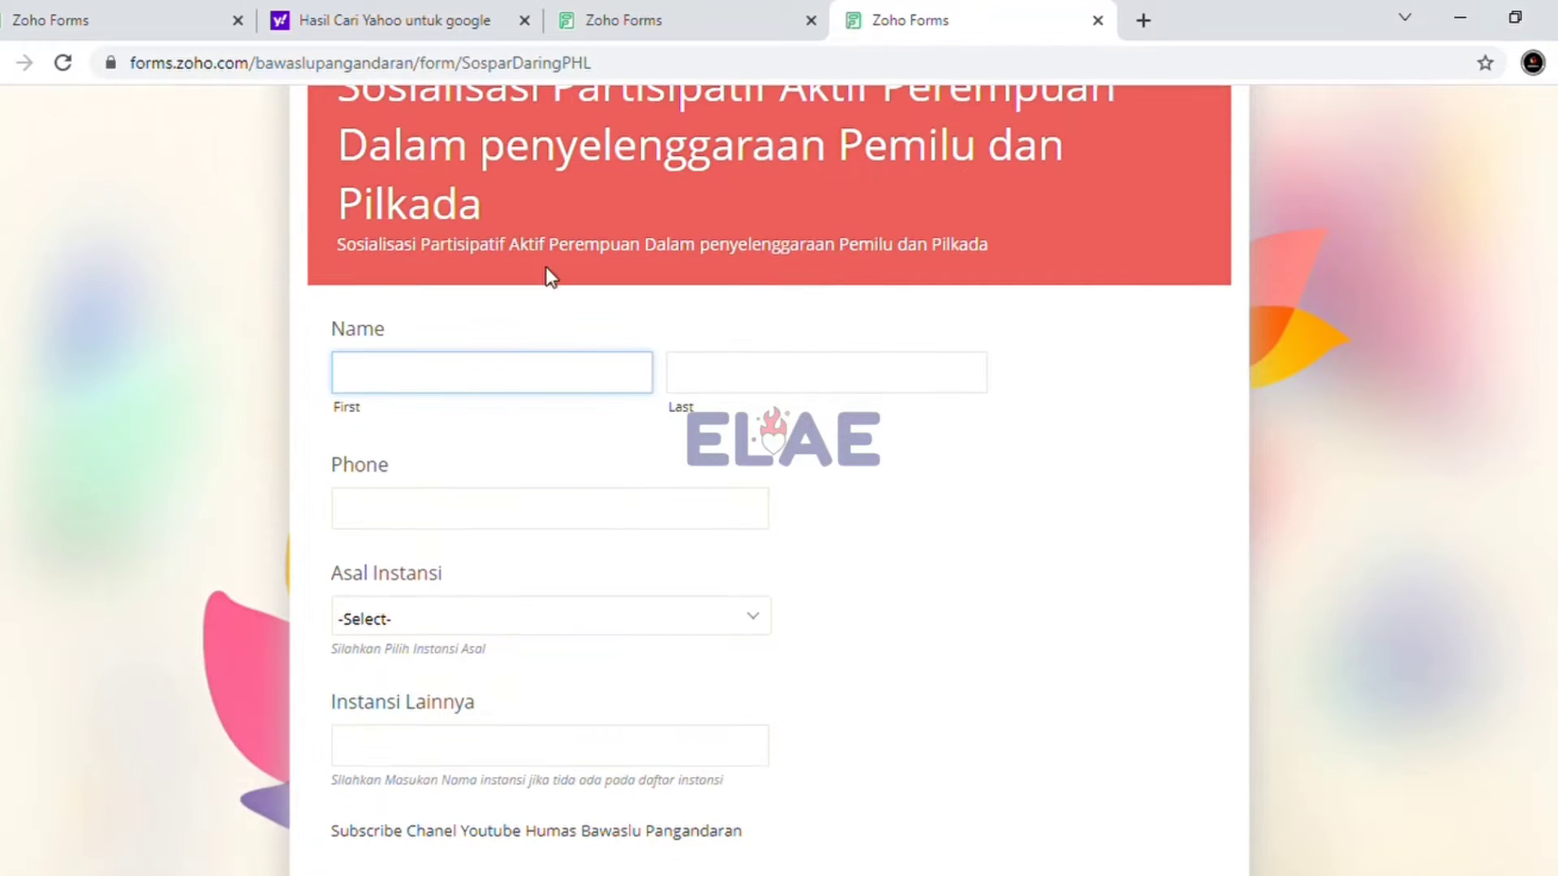
Fill in the respondent's first name, last name and phone number on the form
type("ky")
left_click(721, 385)
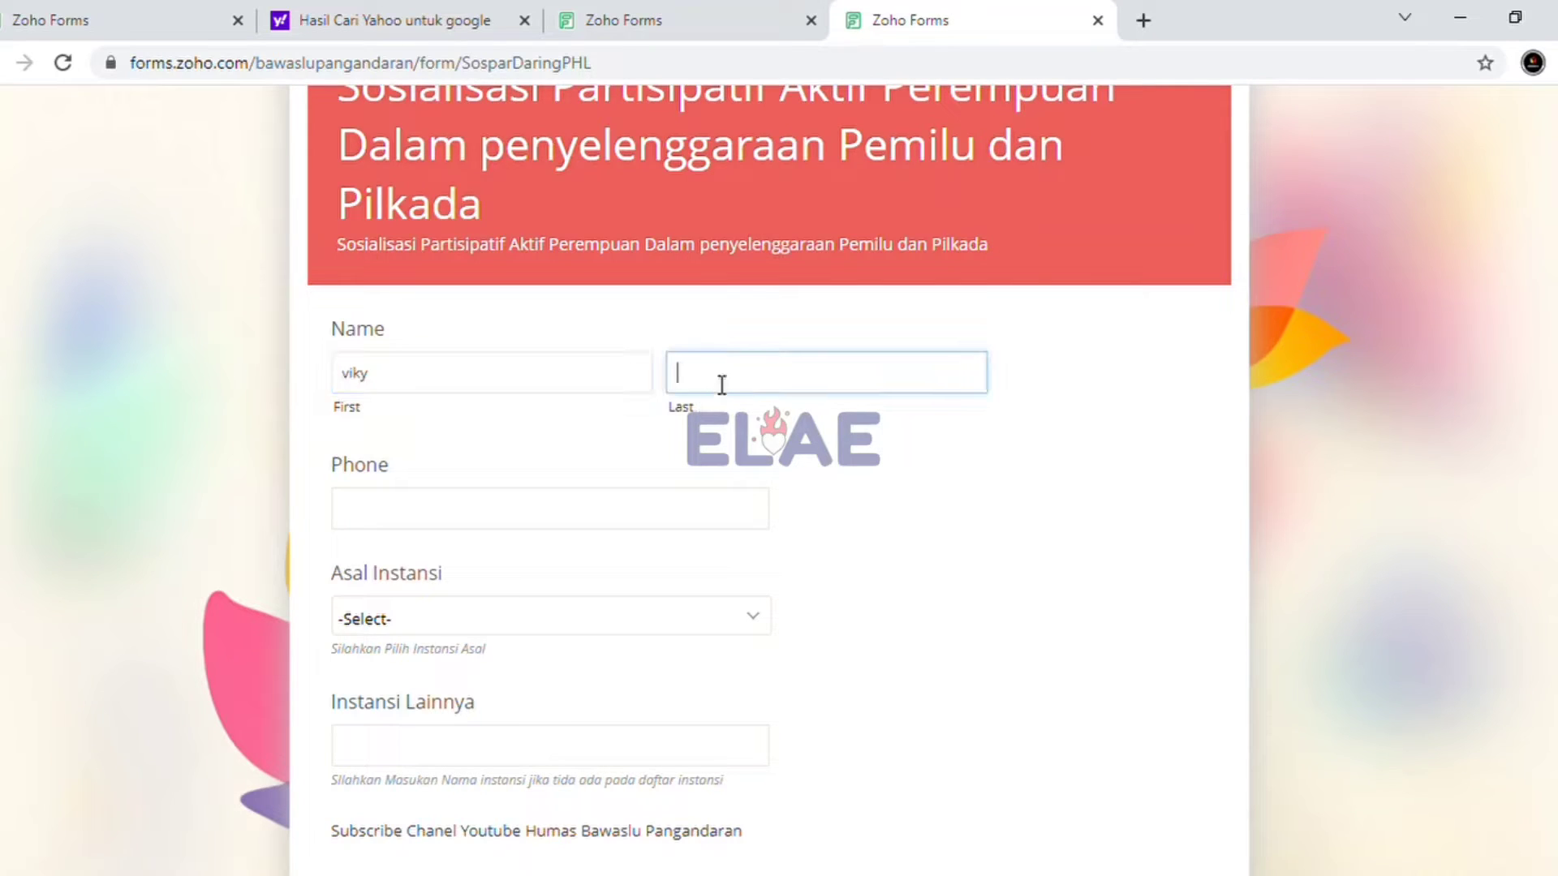
type("viky")
left_click(524, 524)
type("08")
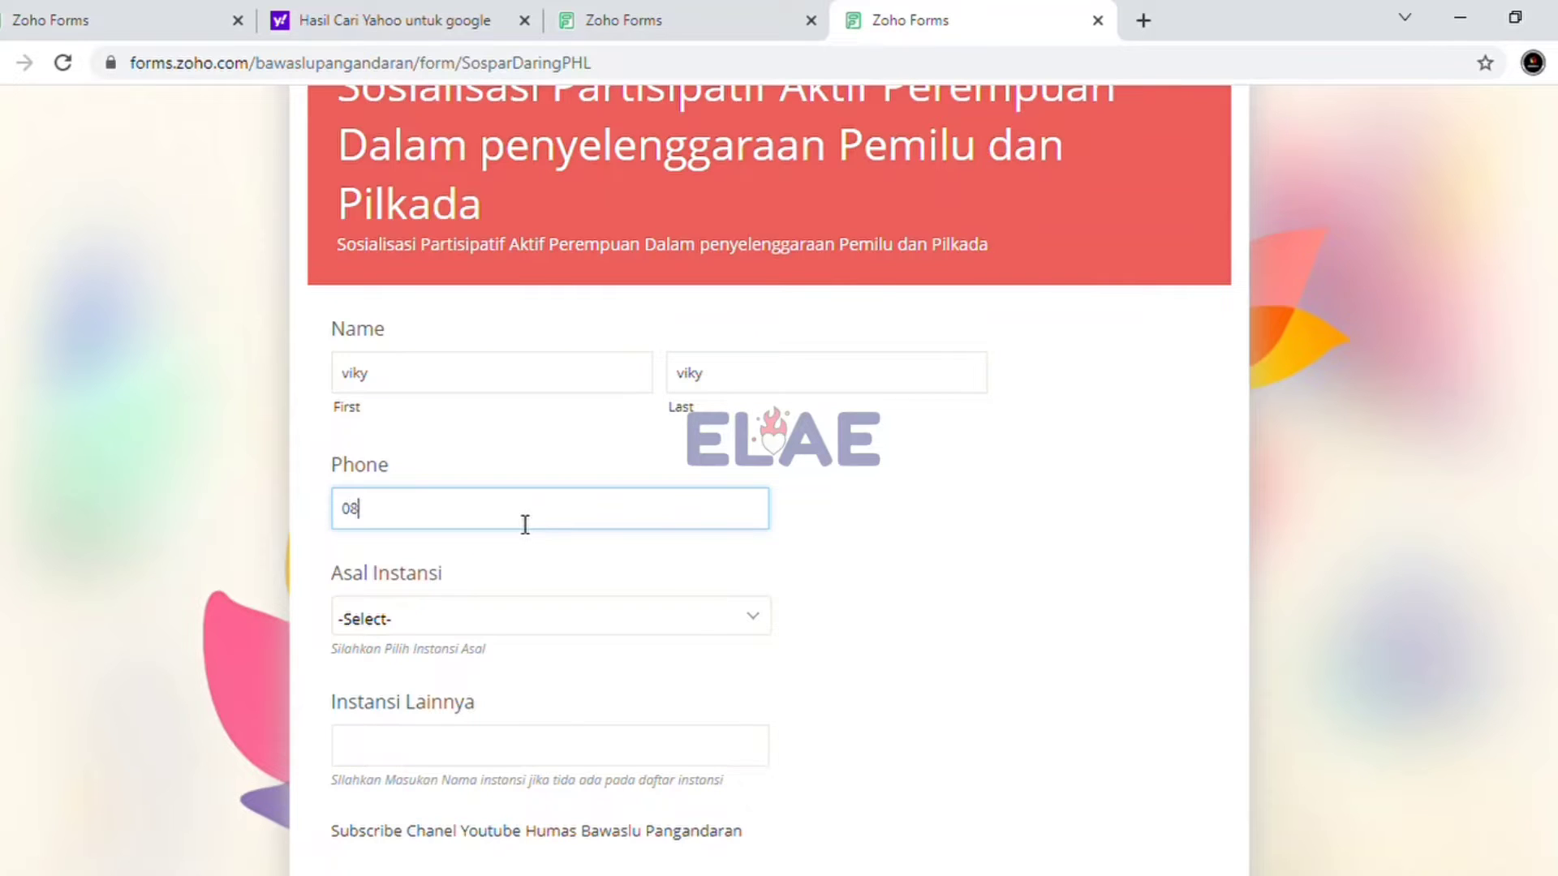
type("521233")
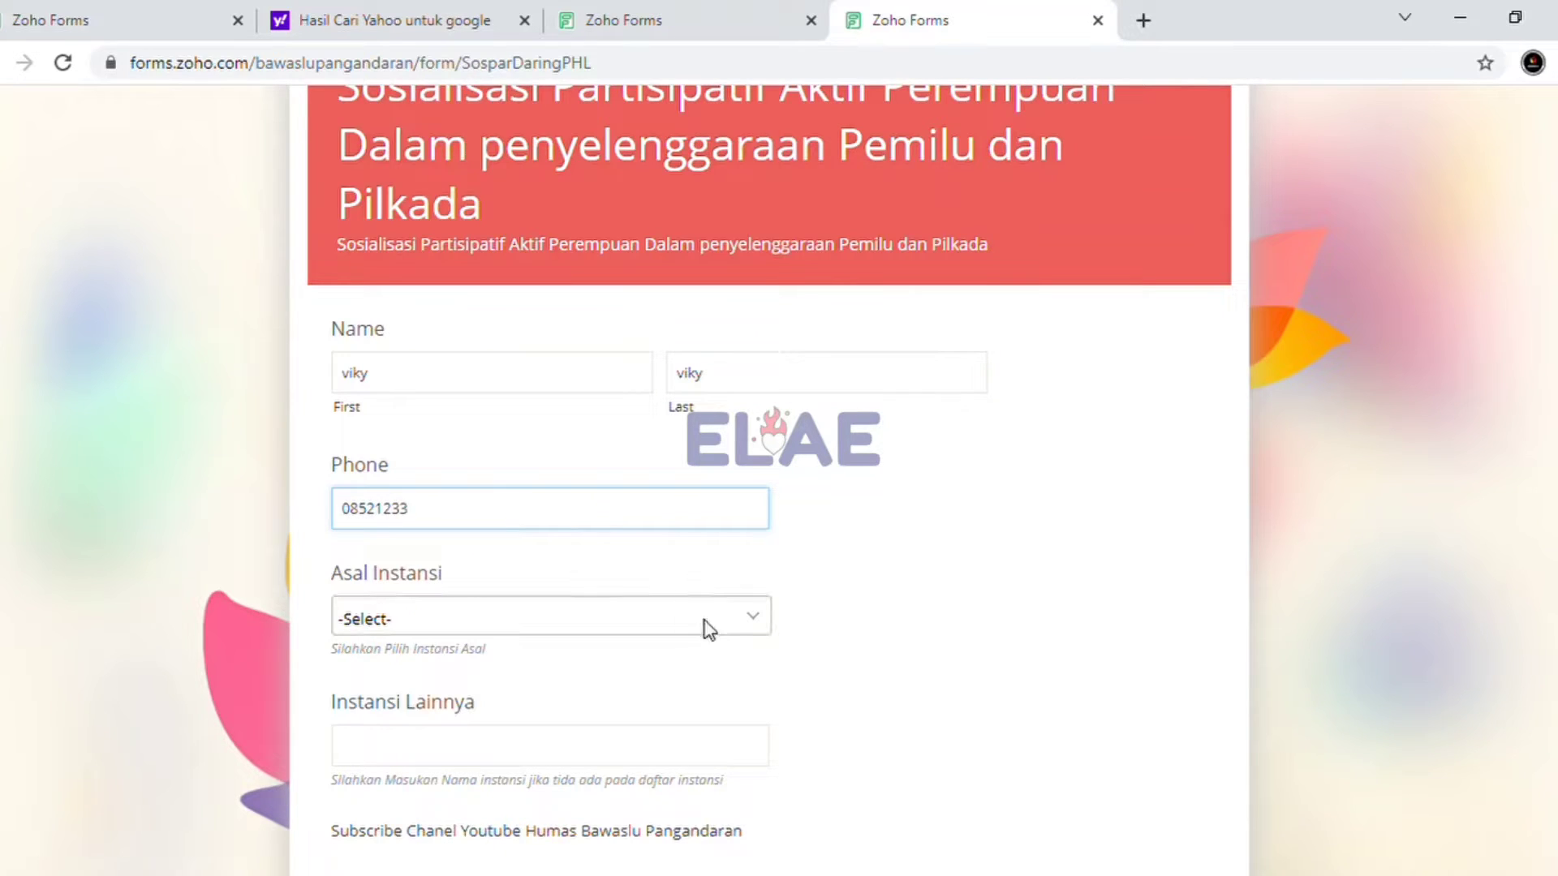
Check the Asal Instansi choices and enter "hfashfjashjfkjashfk" as the Instansi Lainnya
left_click(736, 625)
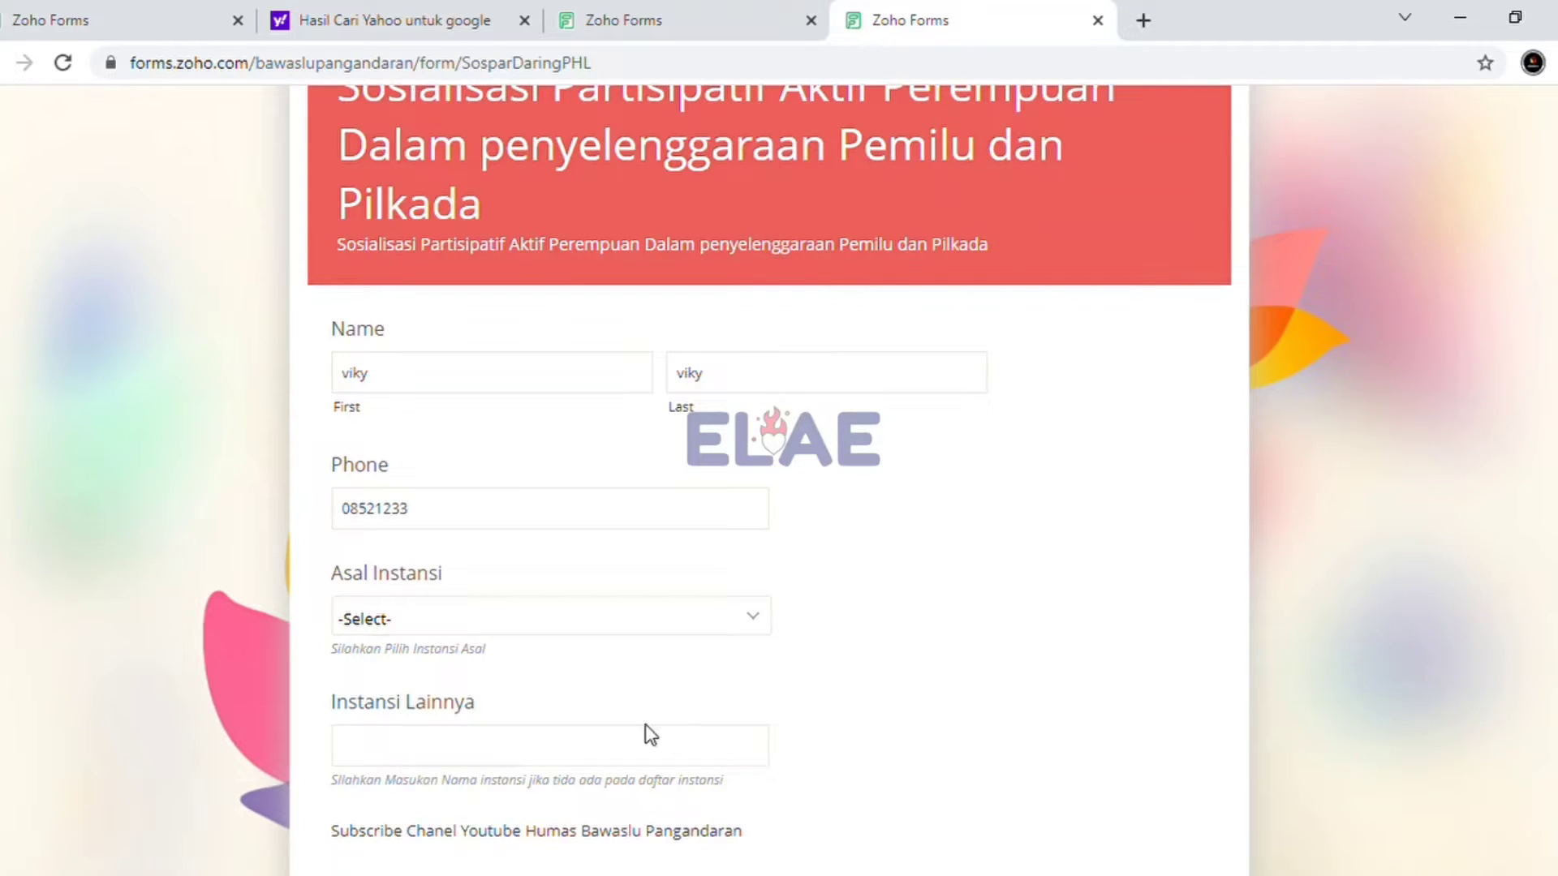
left_click(507, 759)
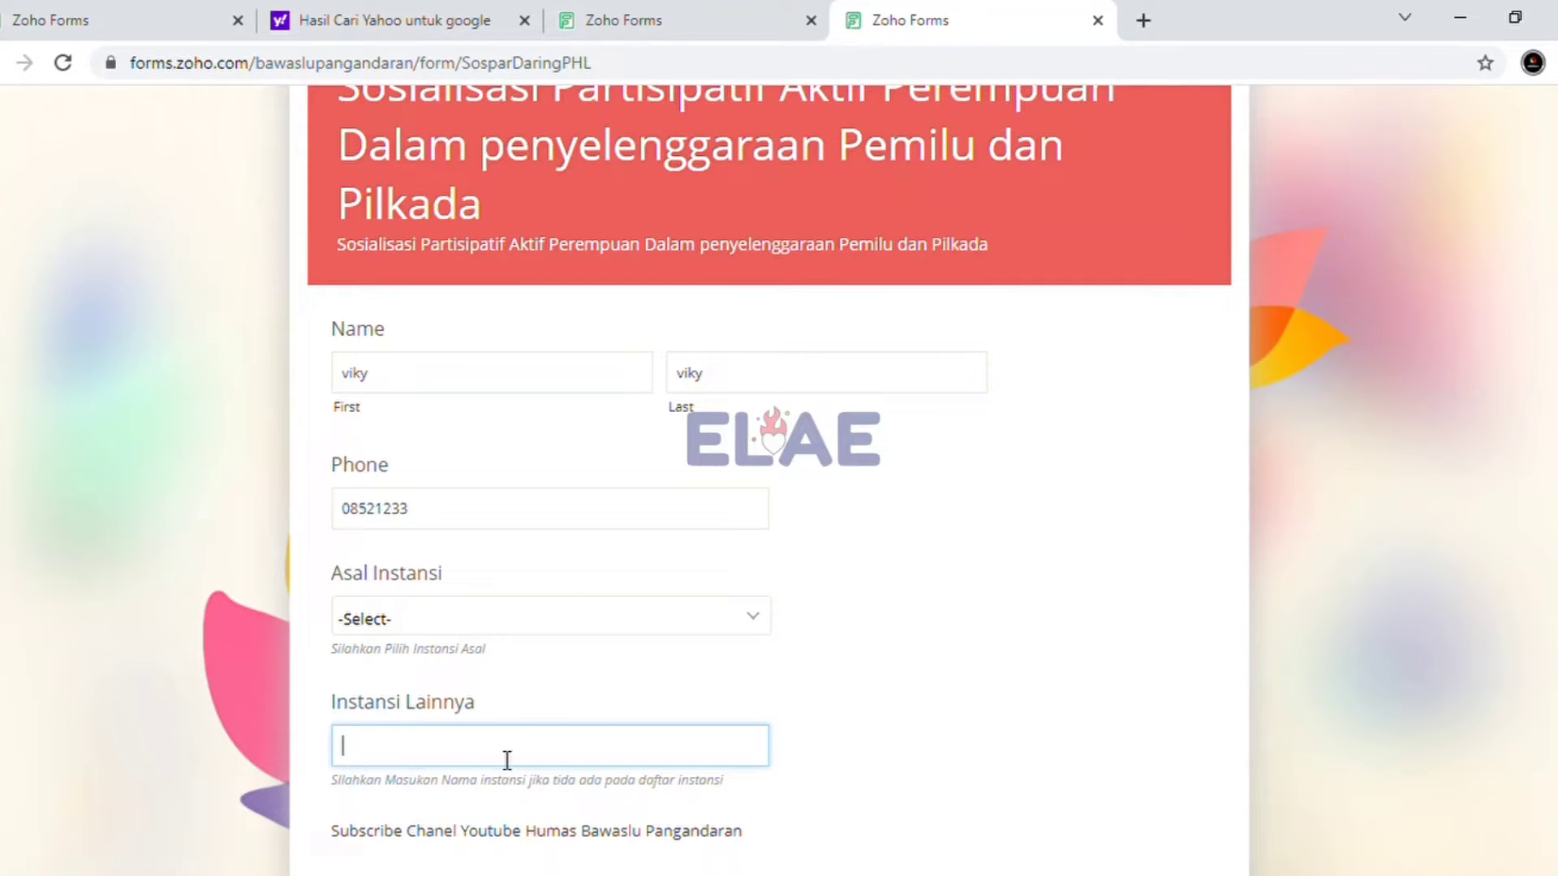
type("hfashfjashjfkjashfk")
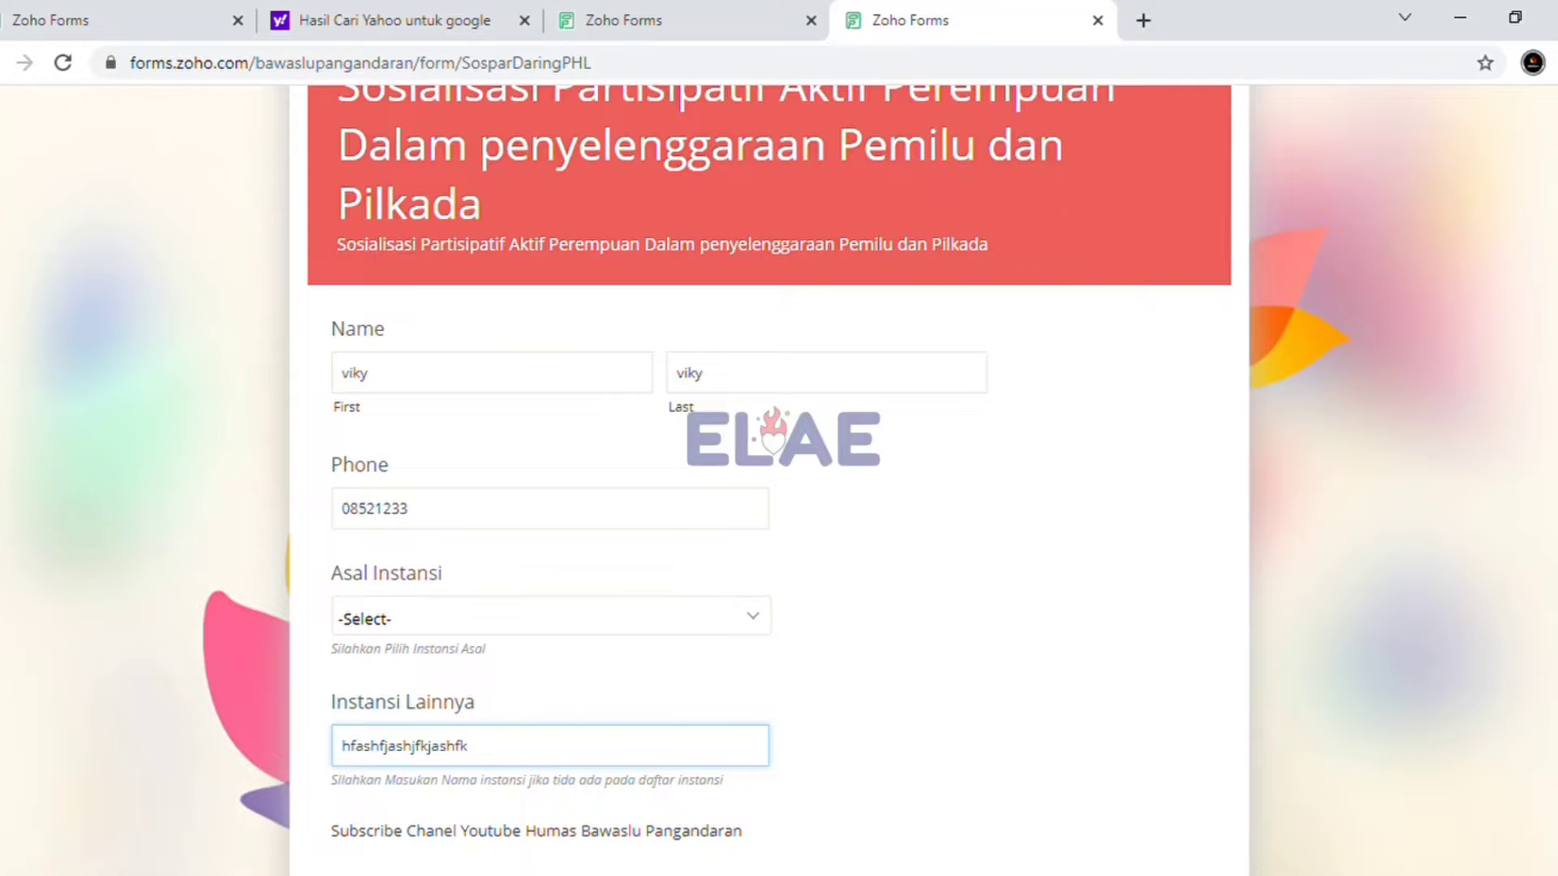
Draw a freehand trial signature in the Tanda Tangan box and clear it
scroll(507, 760, "down", 5)
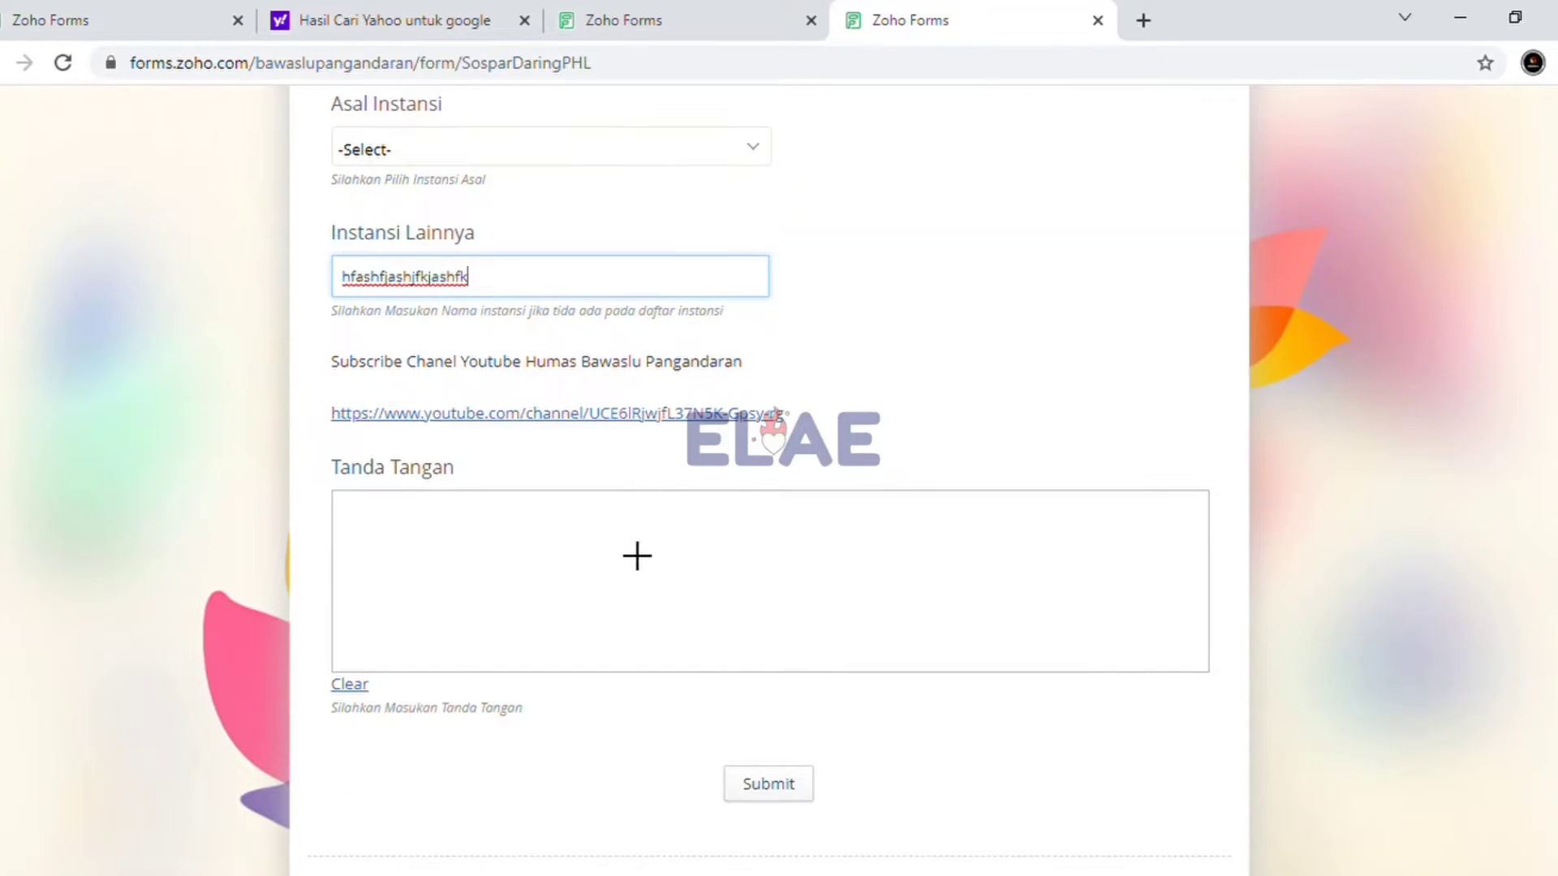
left_click(530, 614)
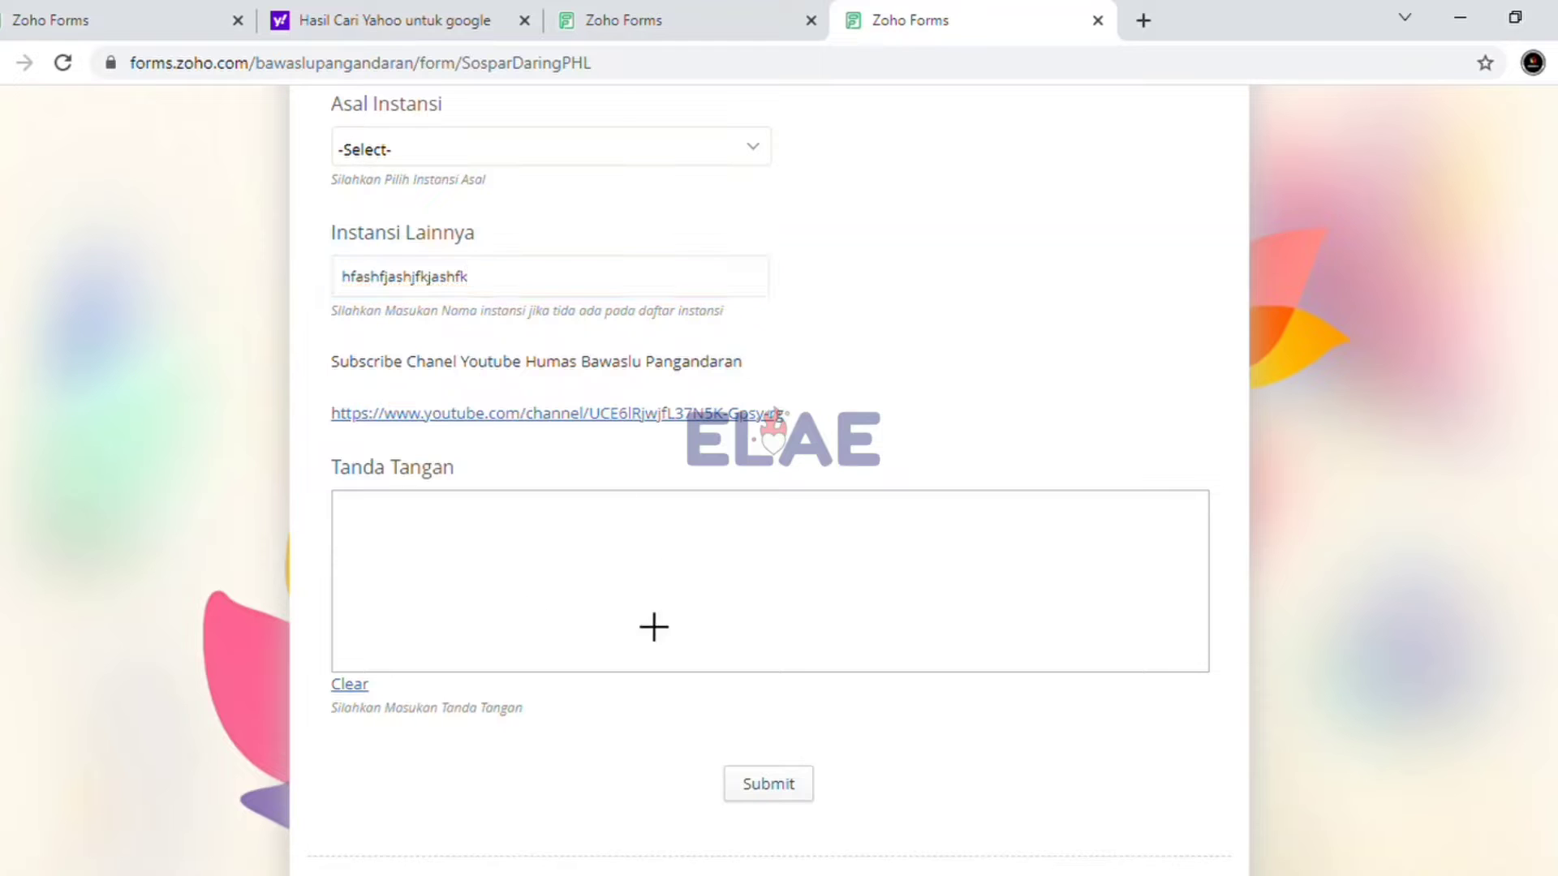
mouse_move(514, 594)
left_mouse_down()
mouse_move(616, 618)
mouse_move(893, 570)
mouse_move(849, 650)
mouse_move(984, 609)
mouse_move(1101, 533)
left_mouse_up()
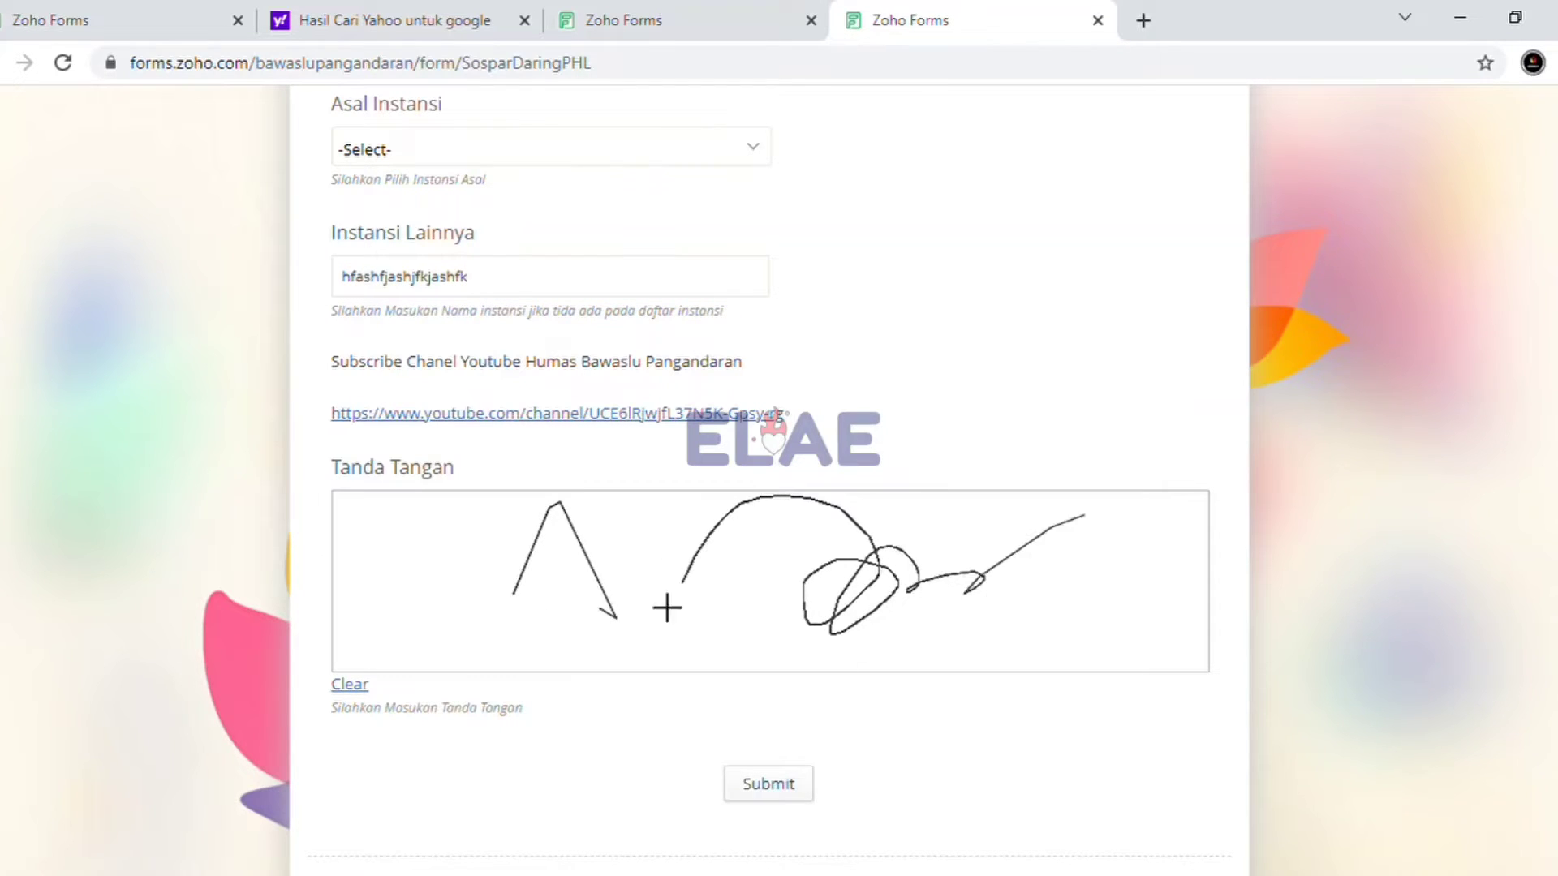
left_click(348, 686)
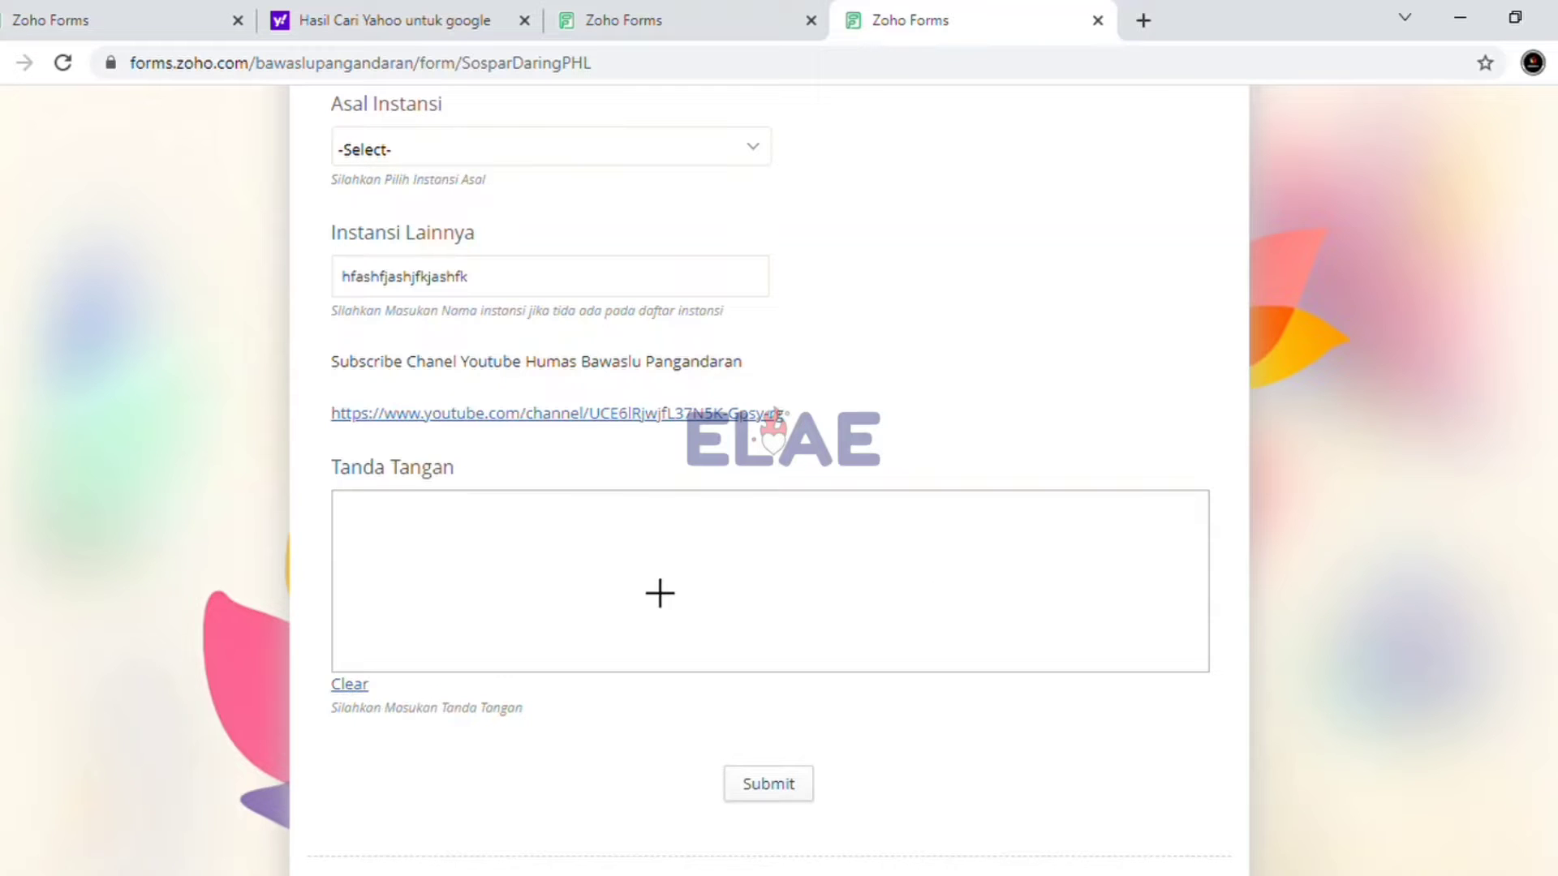
Return to the My Forms list and start a new blank form named "Absensi kehadiran kelas"
left_click(718, 11)
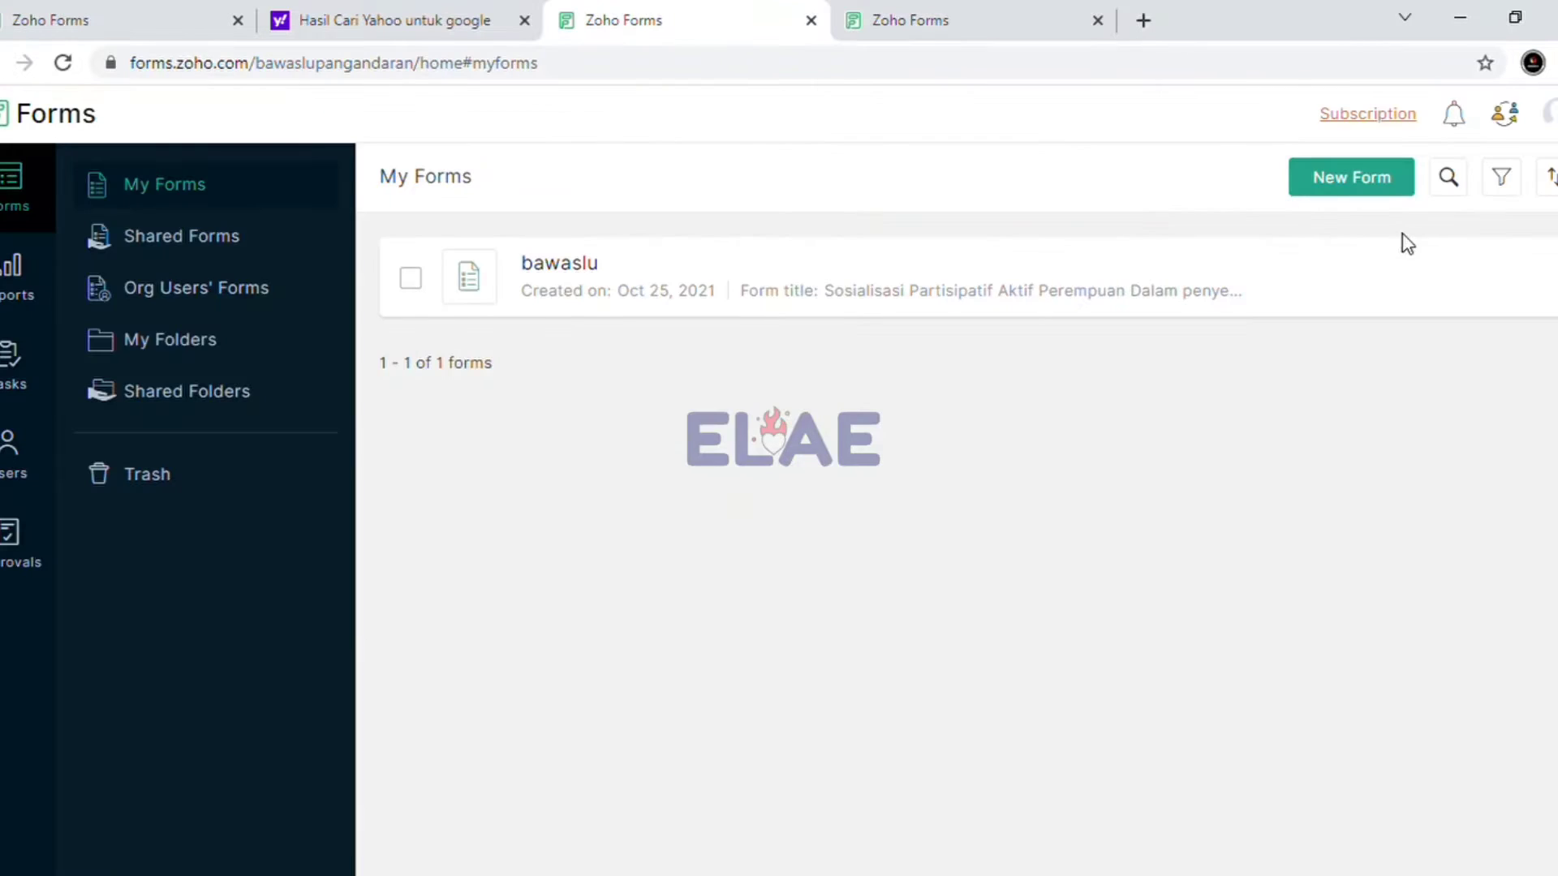
left_click(1362, 199)
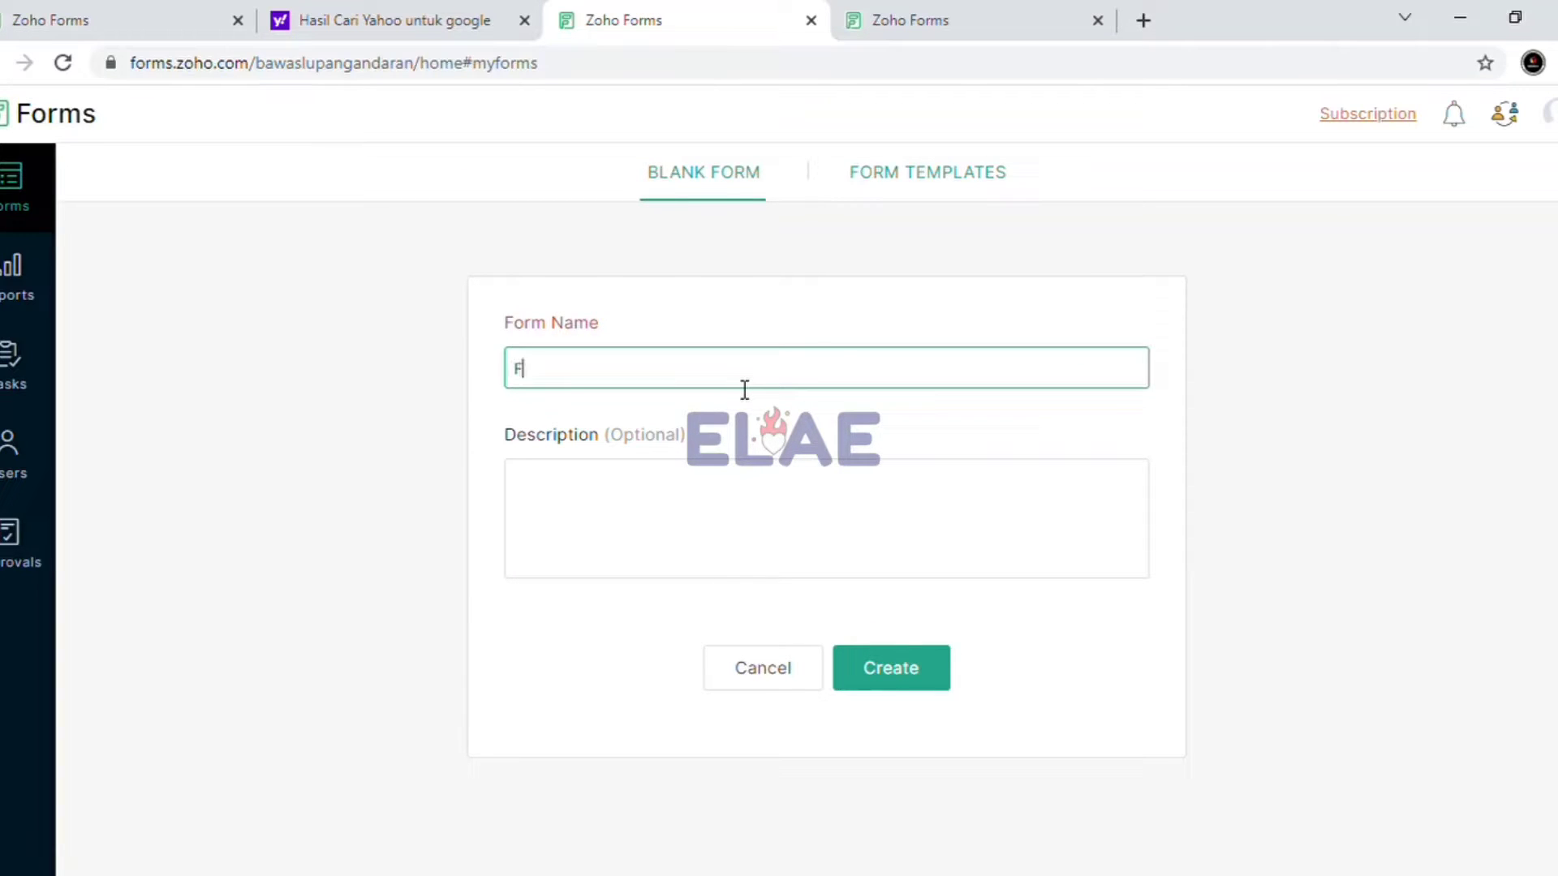
type("Abe")
type("sensi da")
type("kehadiran ")
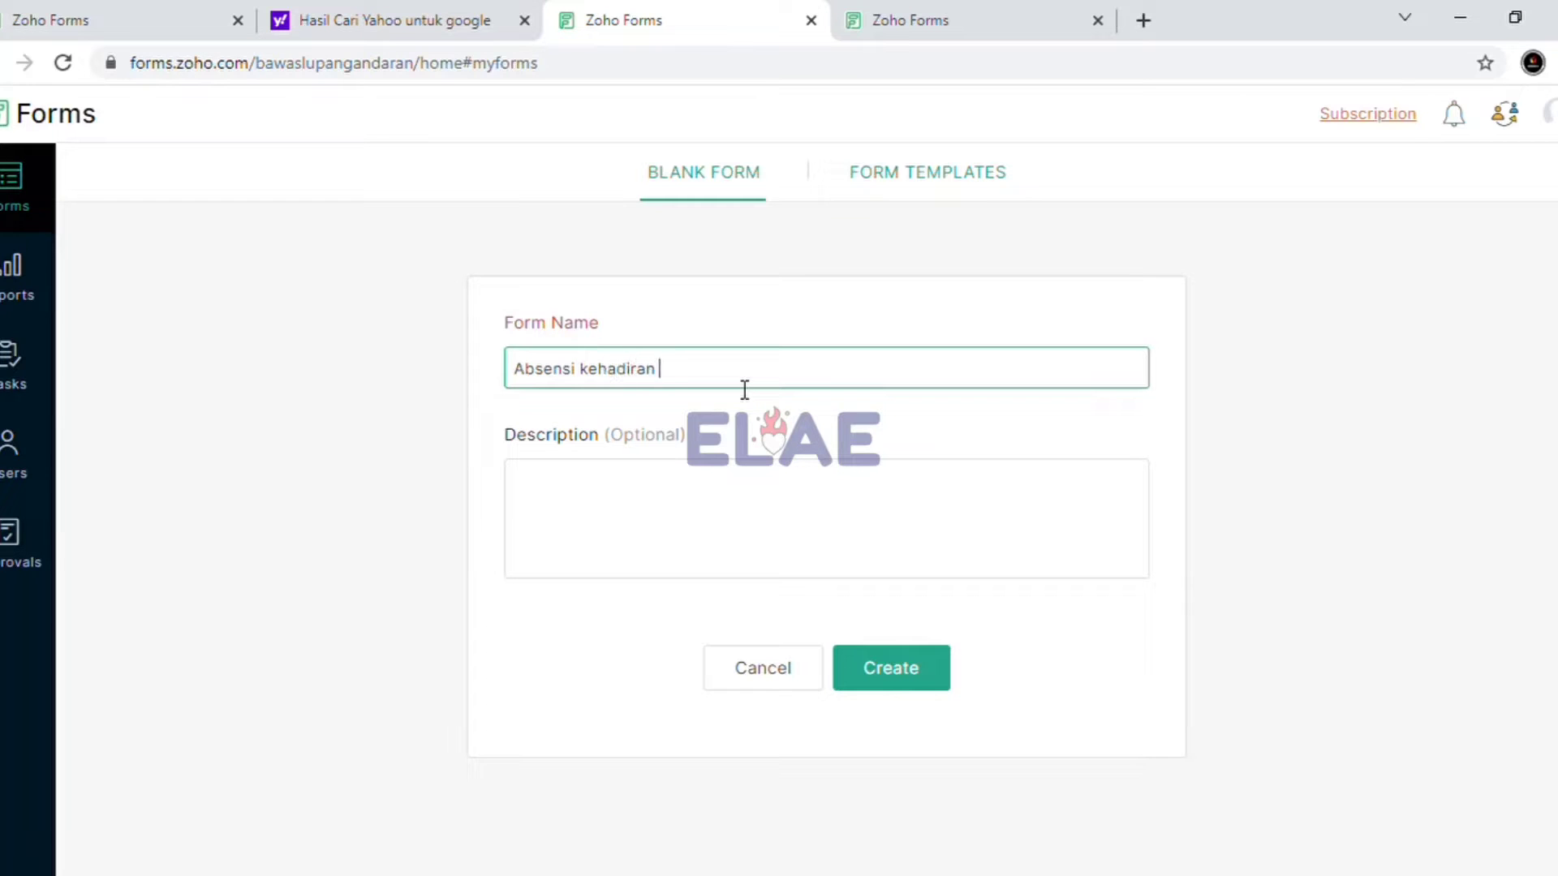
type("mkelas")
Copy the form name into the description as "Absensi kehadiran kelas" and create the form
left_click(657, 500)
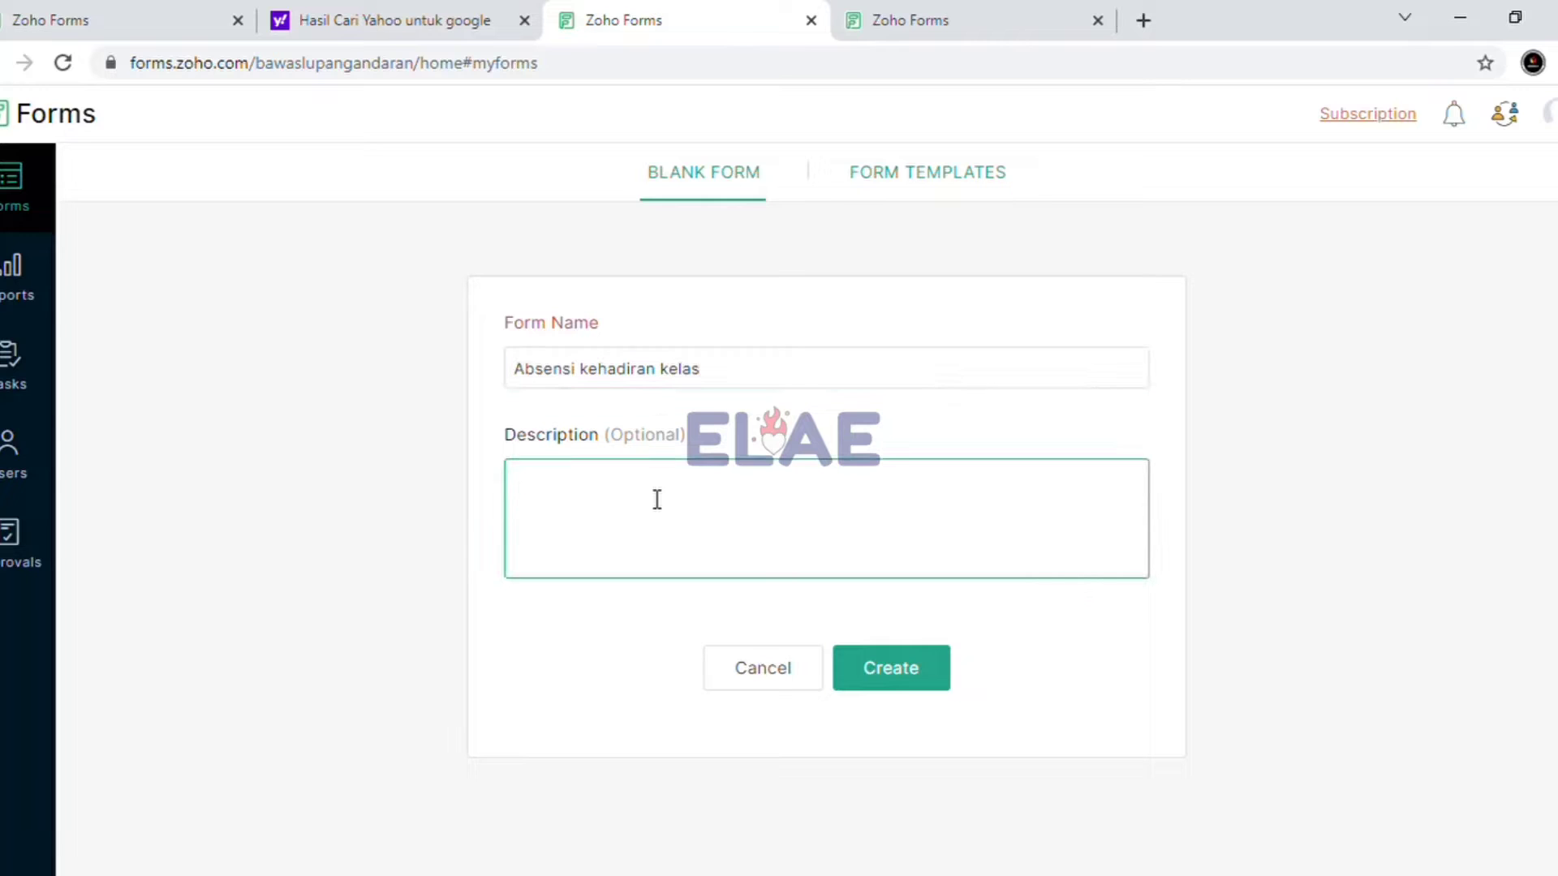
type("absen")
left_click_drag(747, 372, 525, 388)
key("ctrl+c")
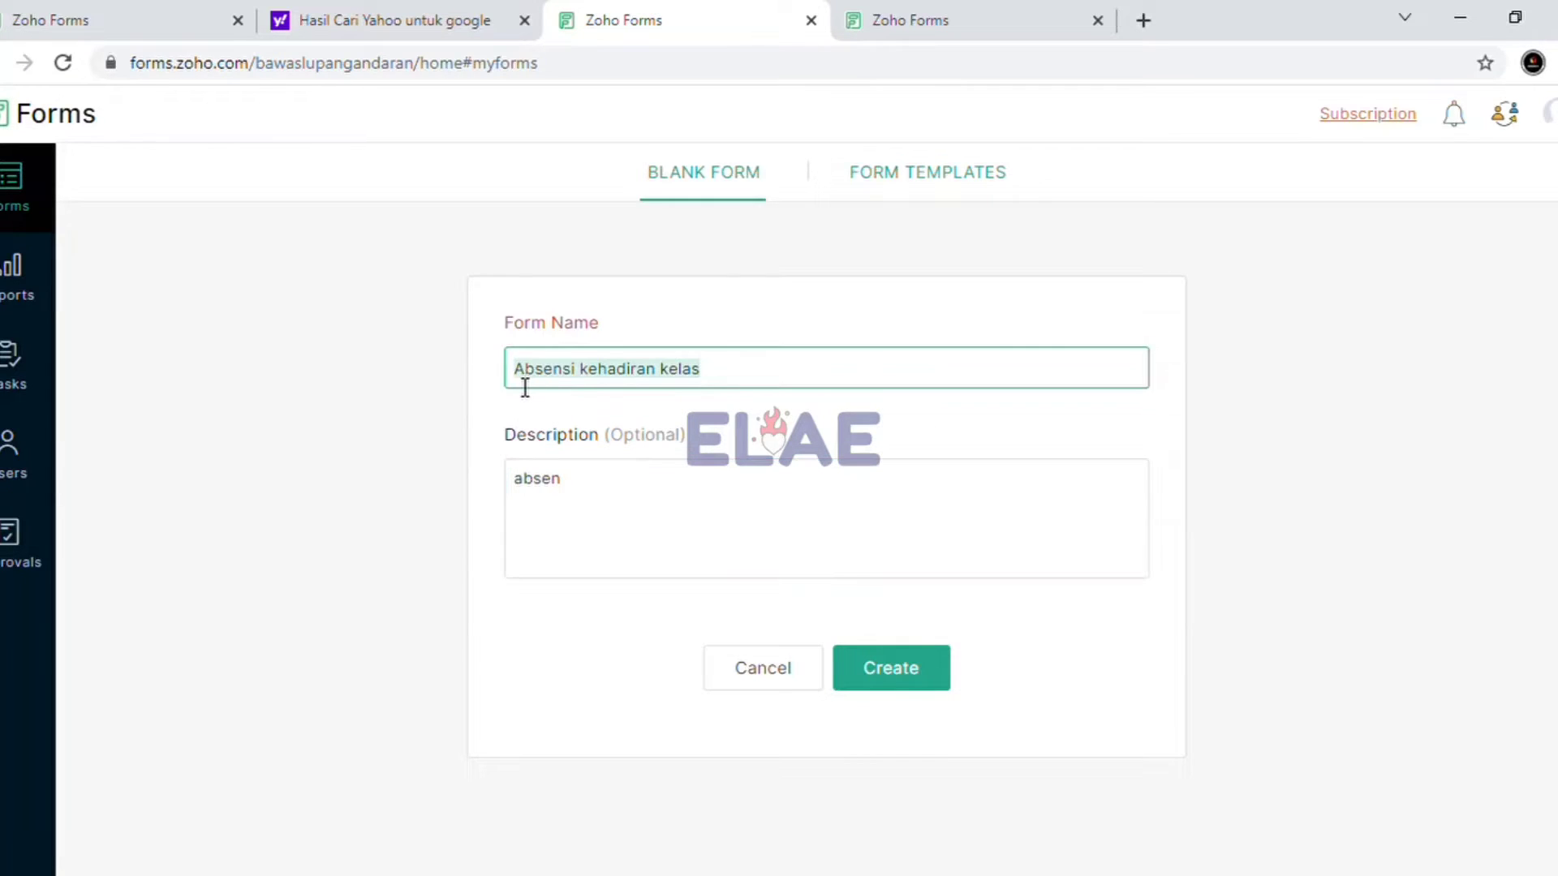
left_click_drag(602, 498, 478, 496)
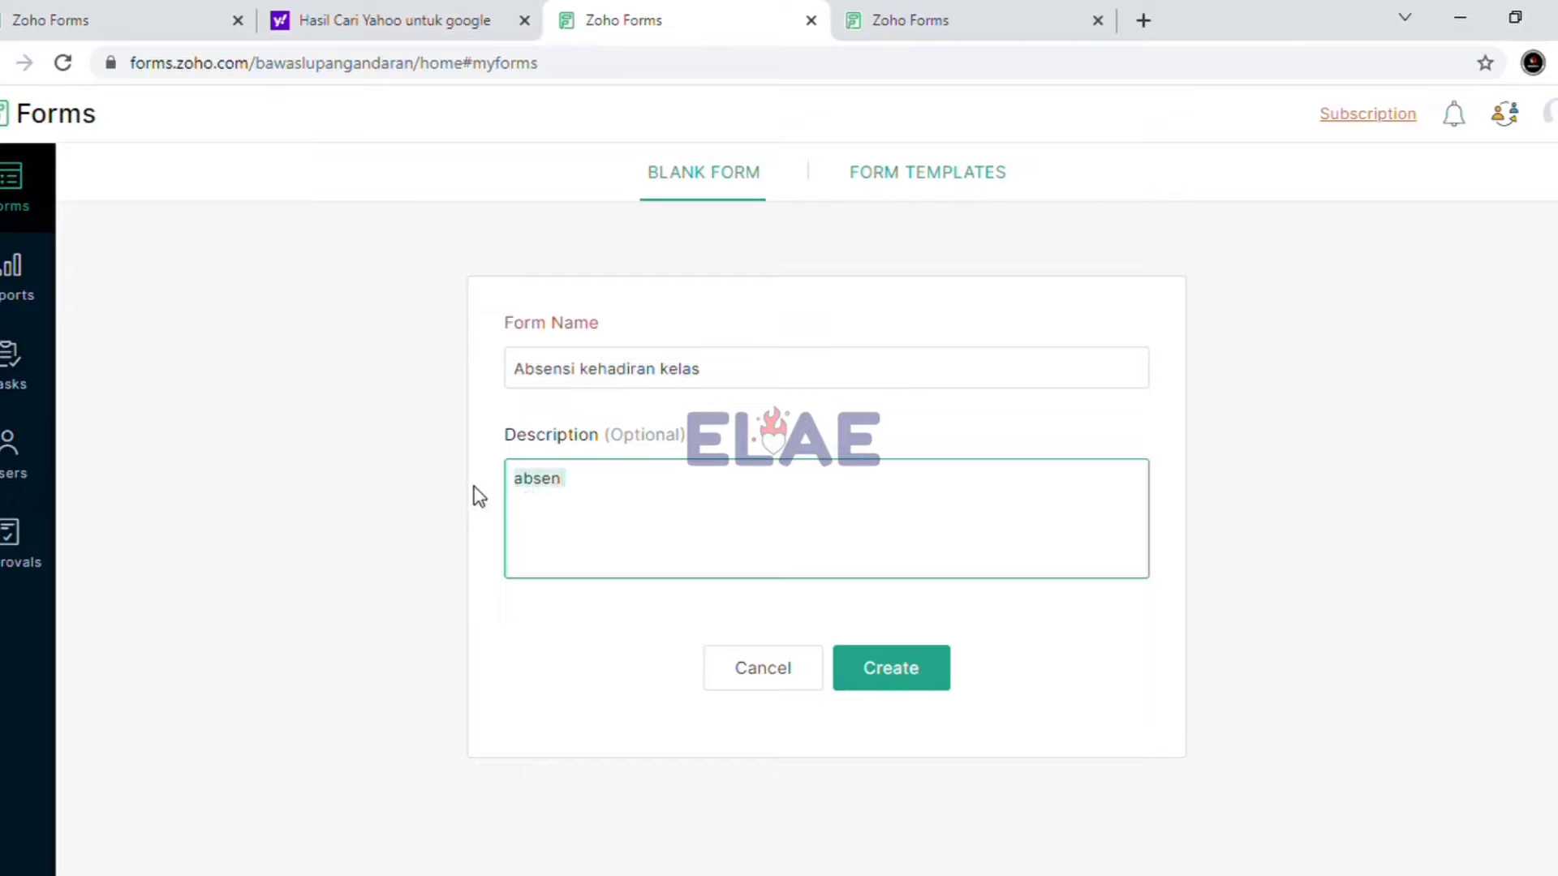
key("ctrl+v")
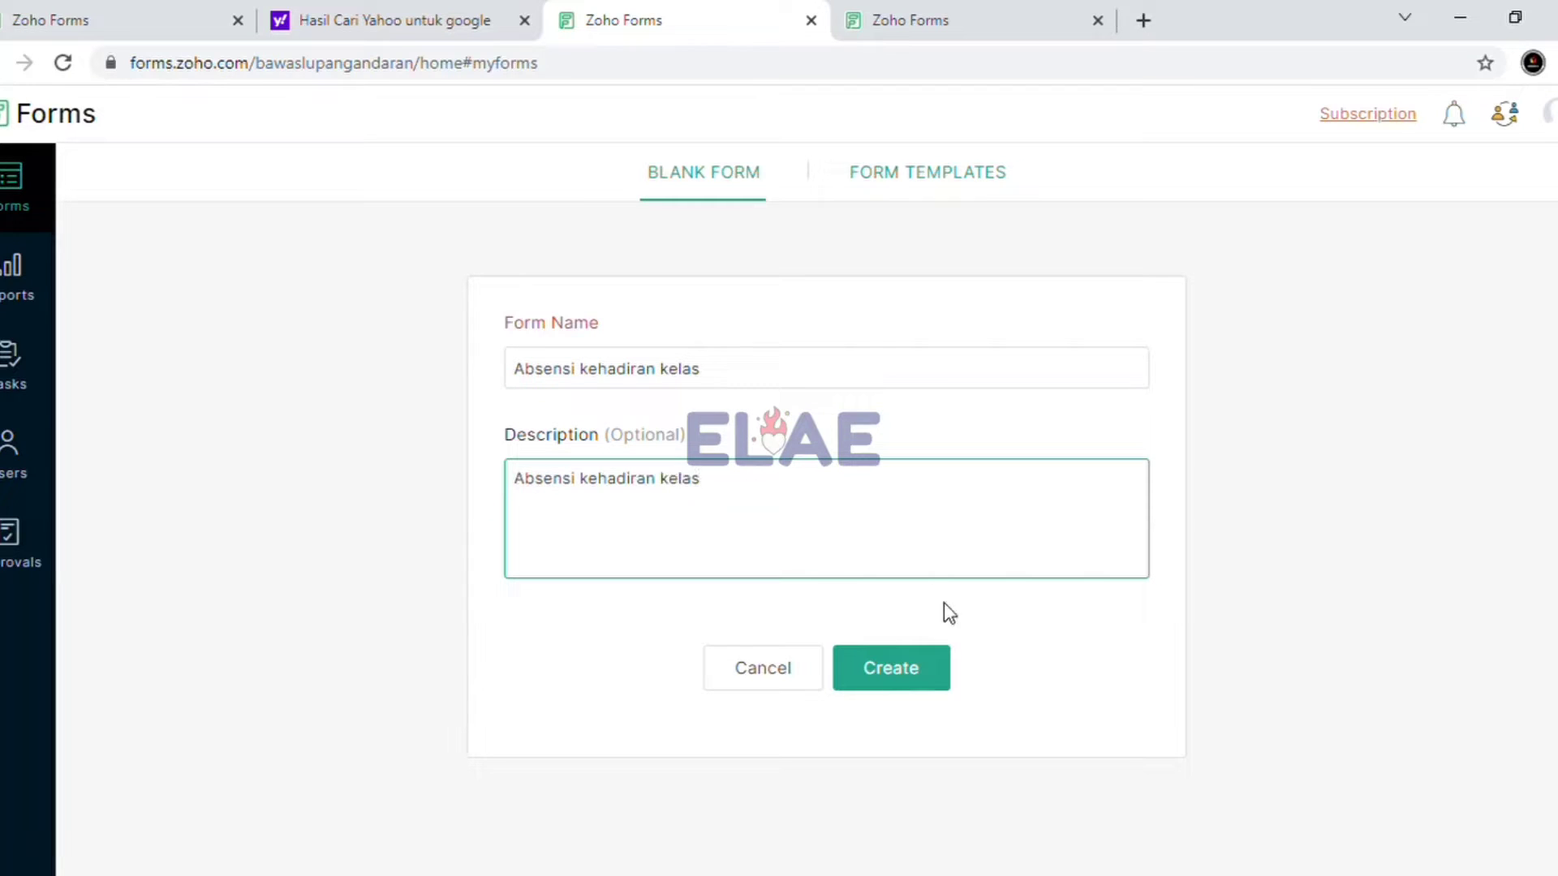
left_click(897, 673)
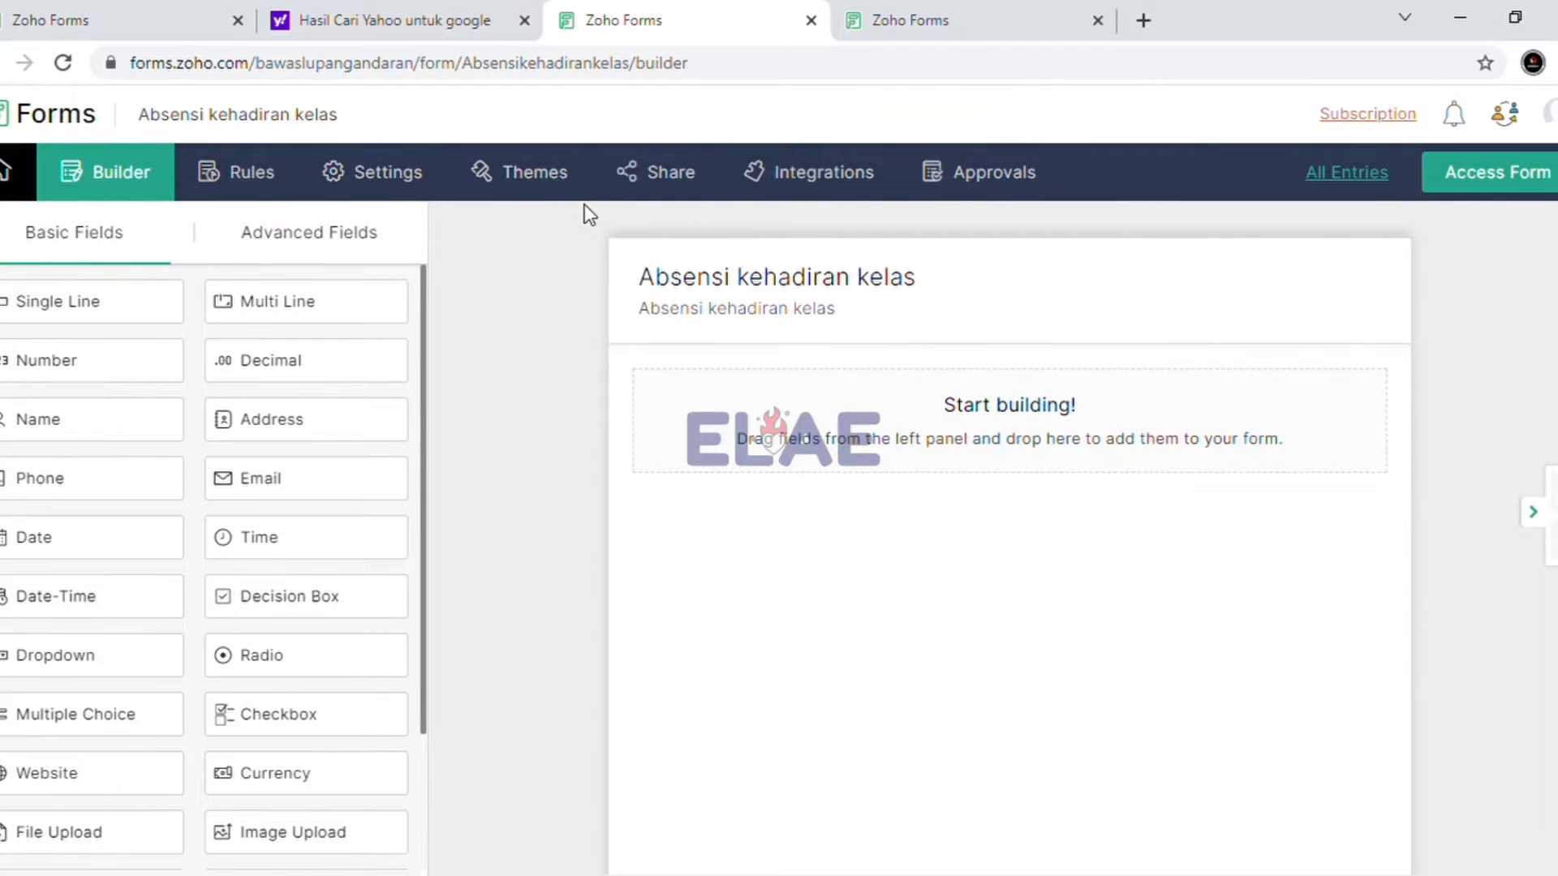
Look through the themes gallery for the new form, from Classic and Gray to Flower and Classroom
left_click(536, 181)
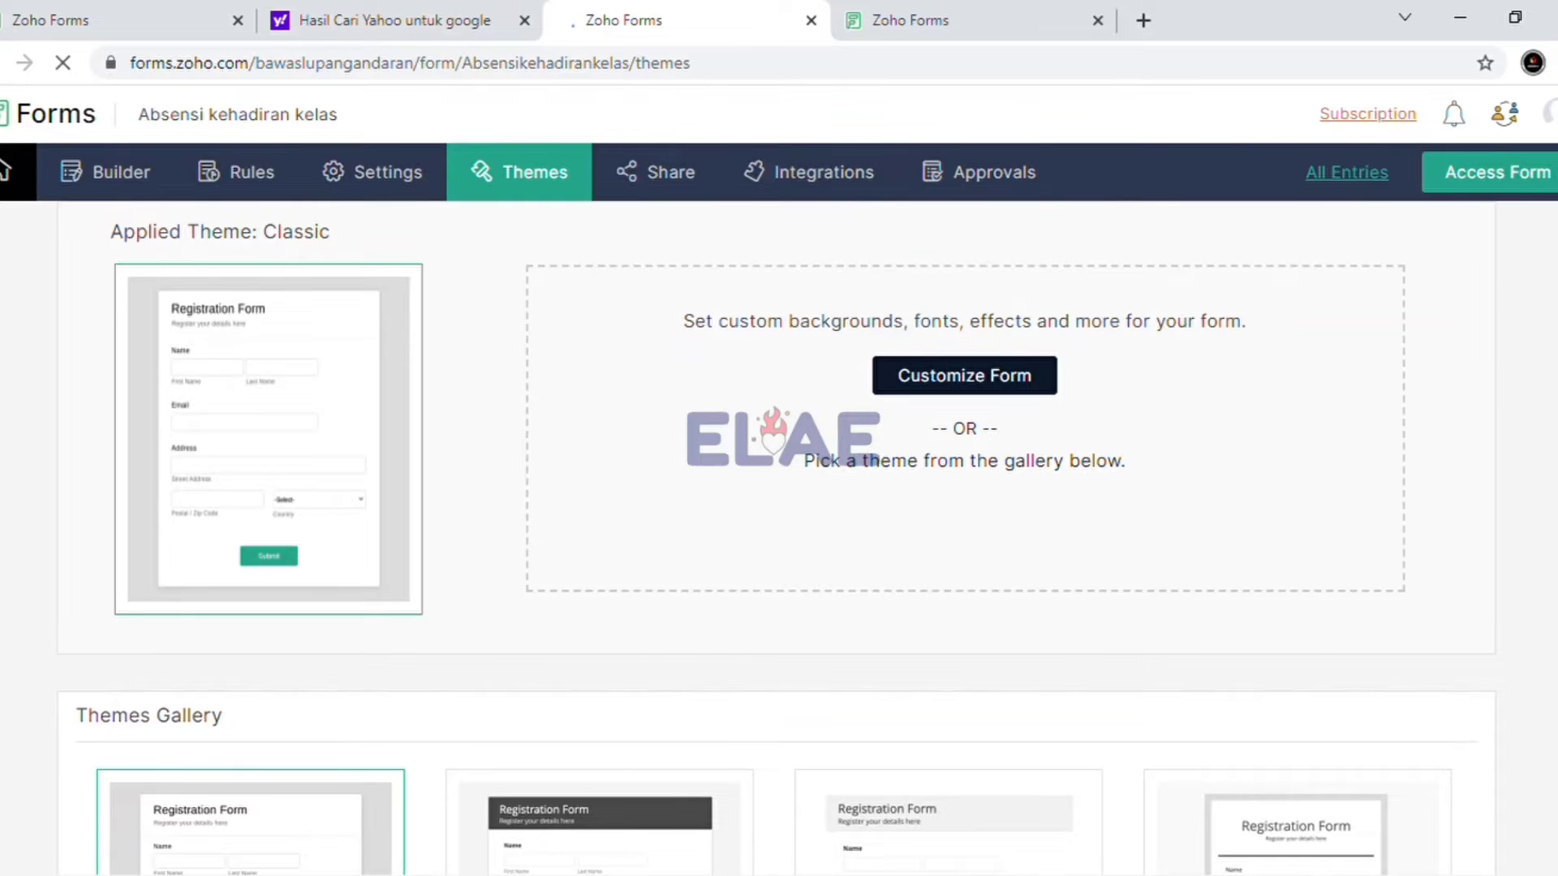
scroll(779, 487, "down", 6)
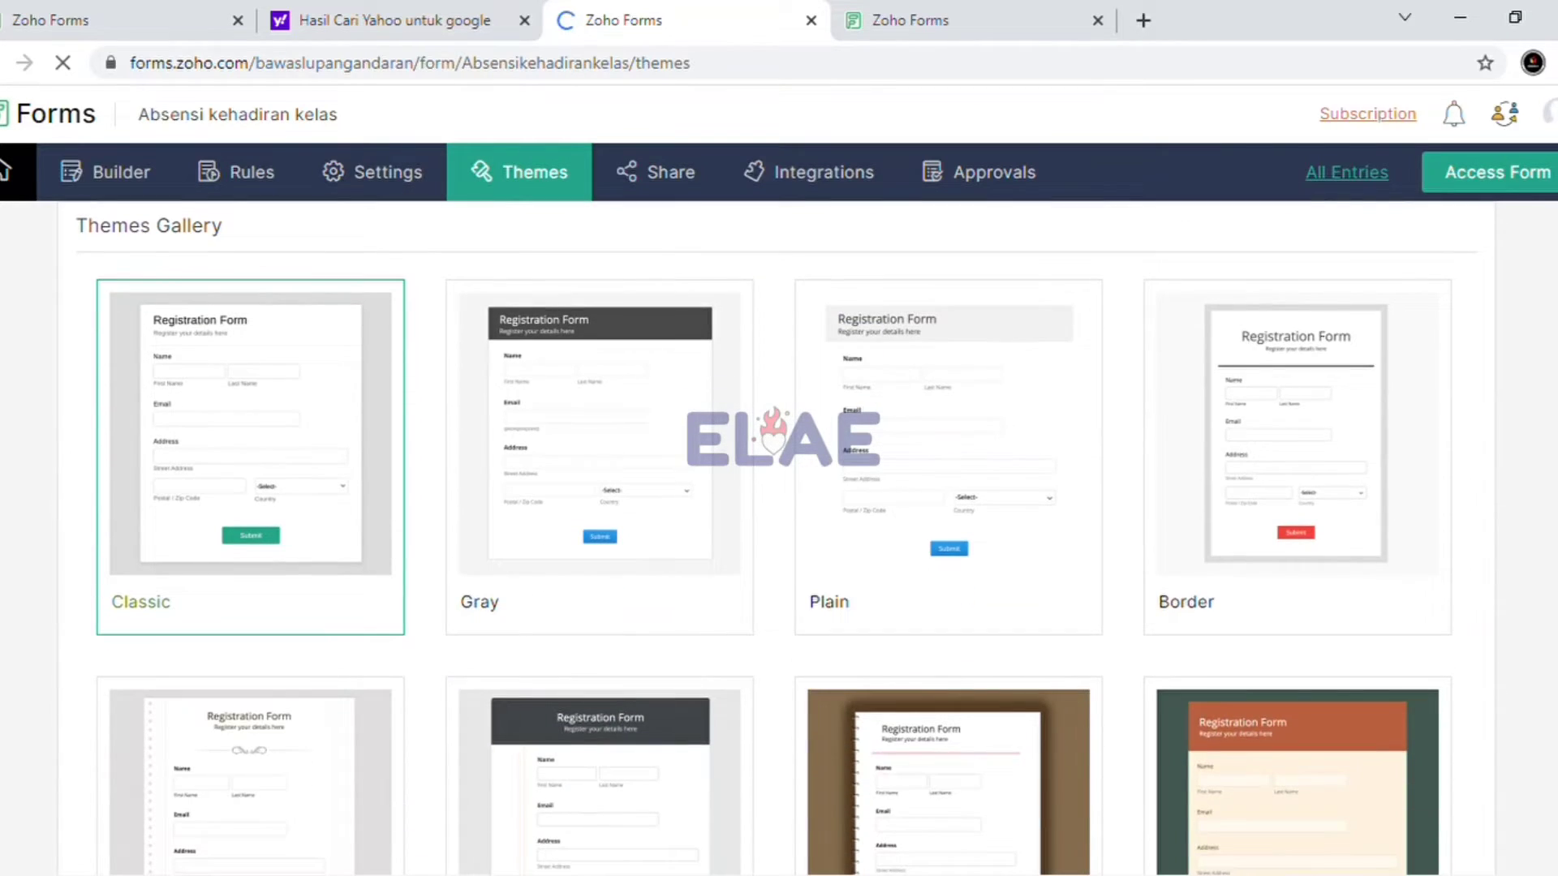
scroll(779, 487, "down", 8)
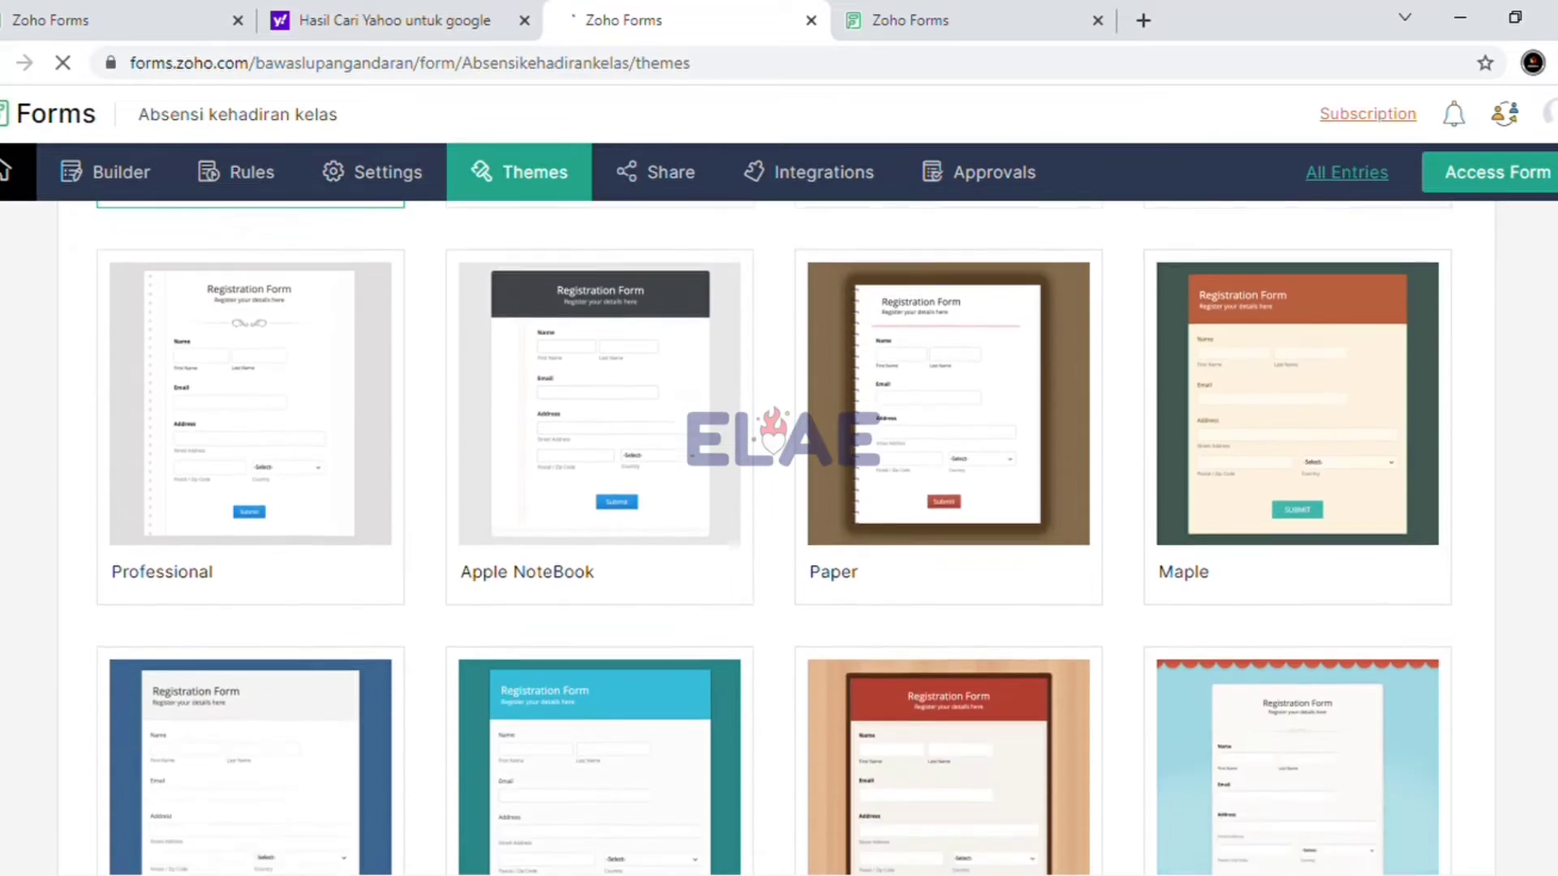
scroll(779, 487, "down", 7)
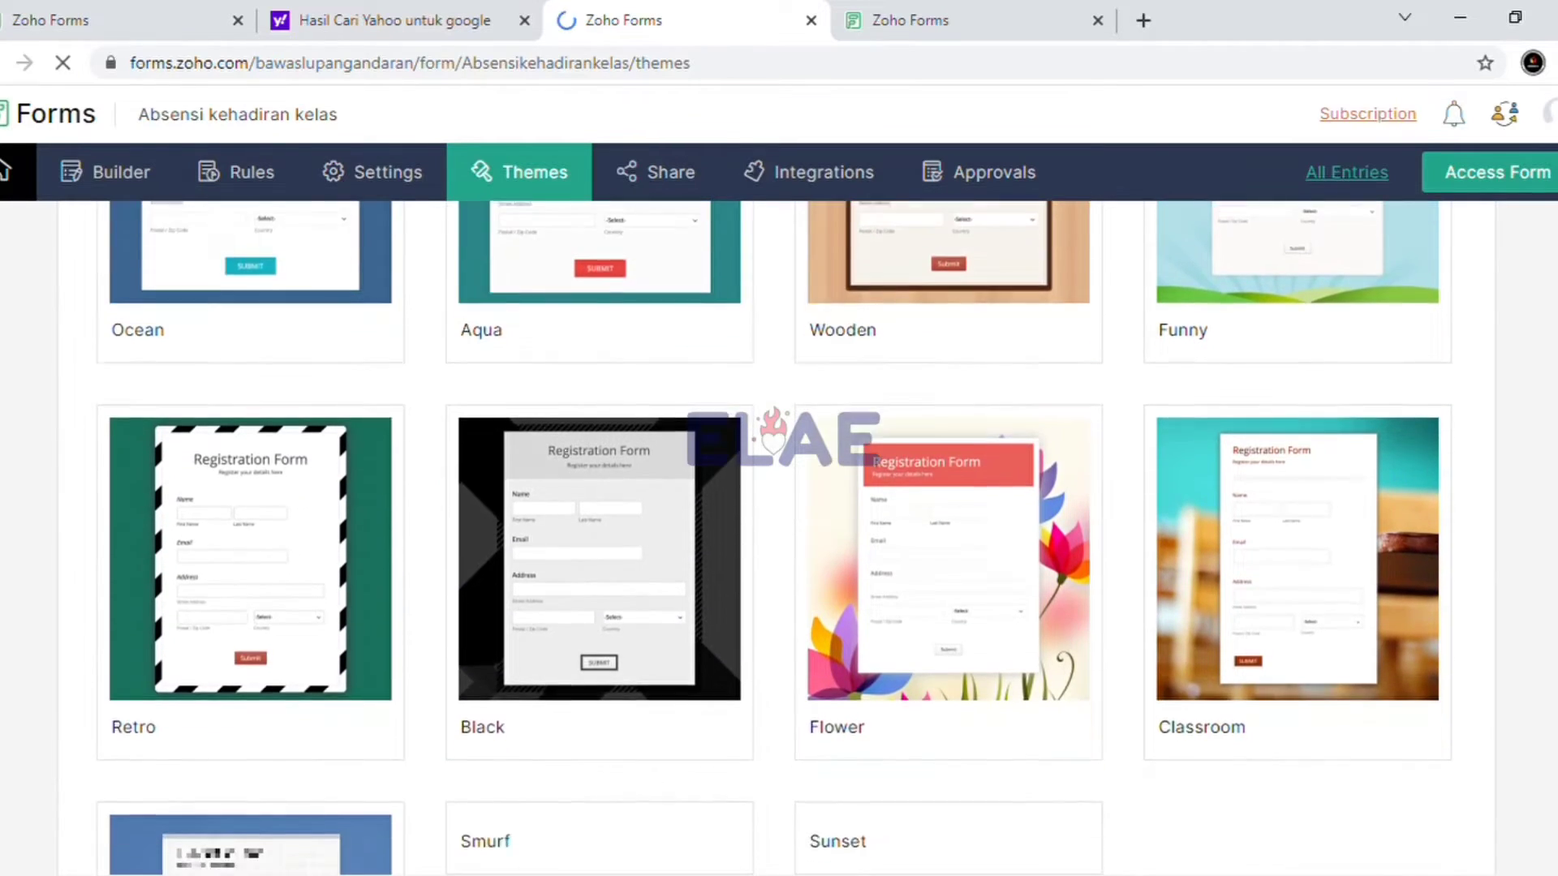
scroll(914, 446, "down", 1)
scroll(914, 445, "up", 1)
mouse_move(914, 445)
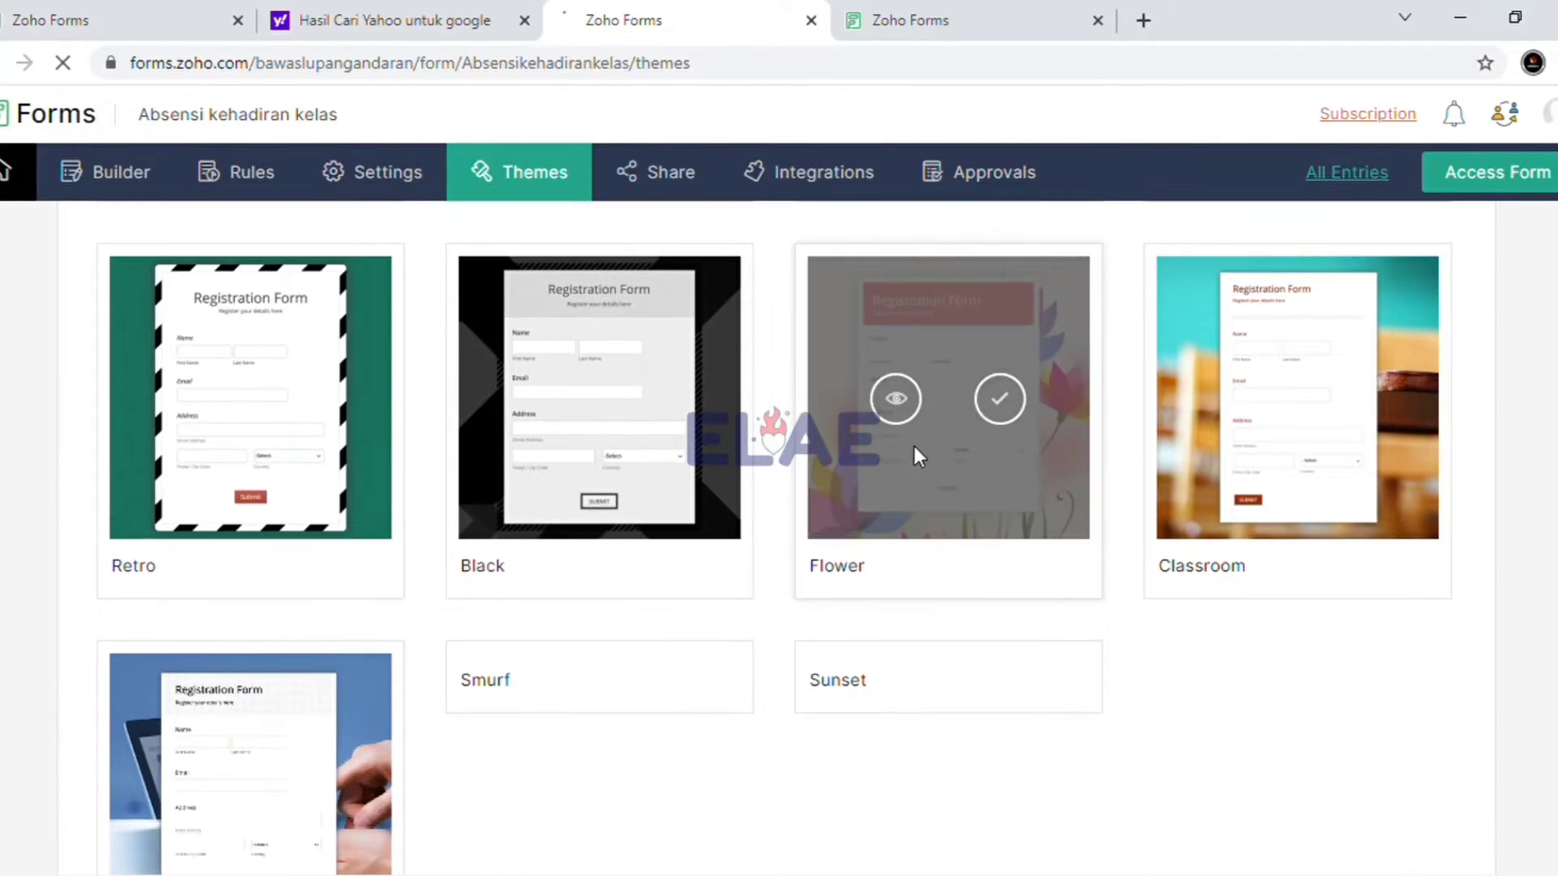
scroll(952, 467, "up", 8)
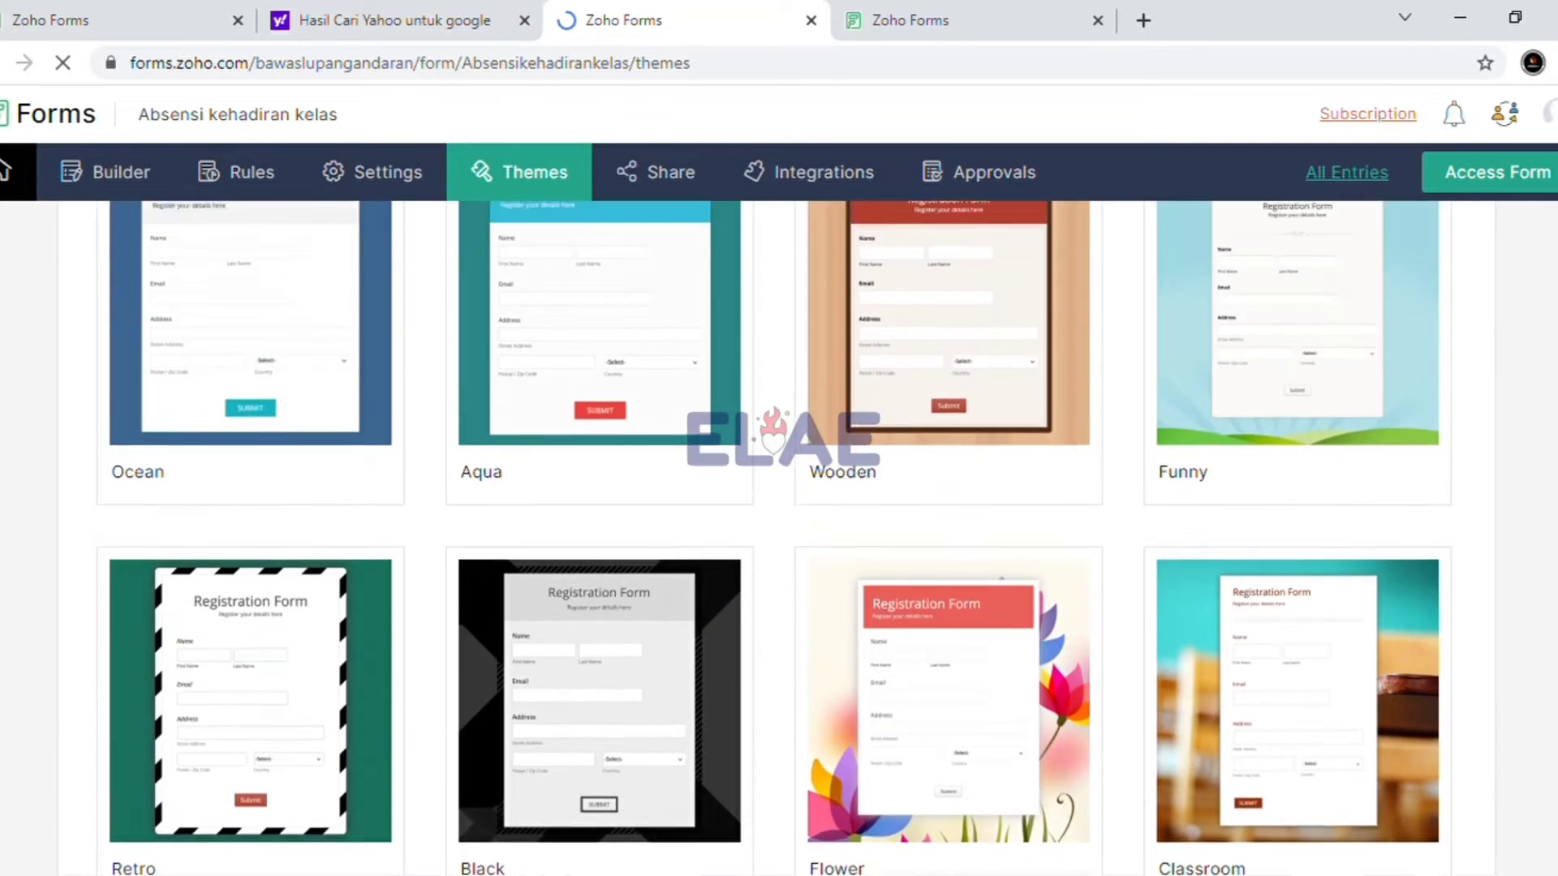
scroll(824, 446, "up", 8)
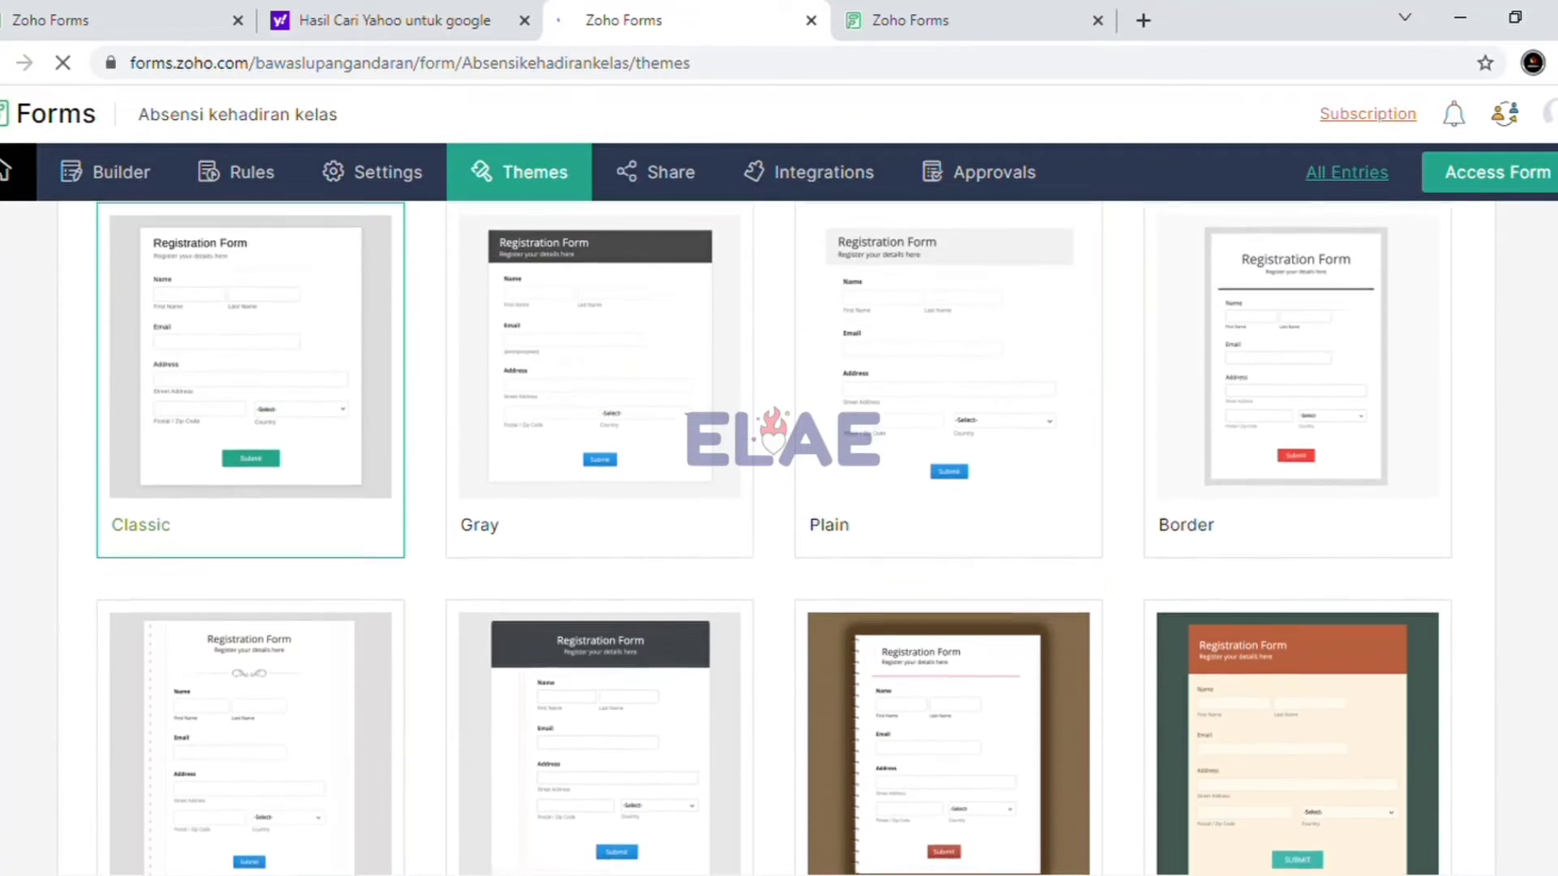
scroll(618, 498, "up", 1)
mouse_move(618, 498)
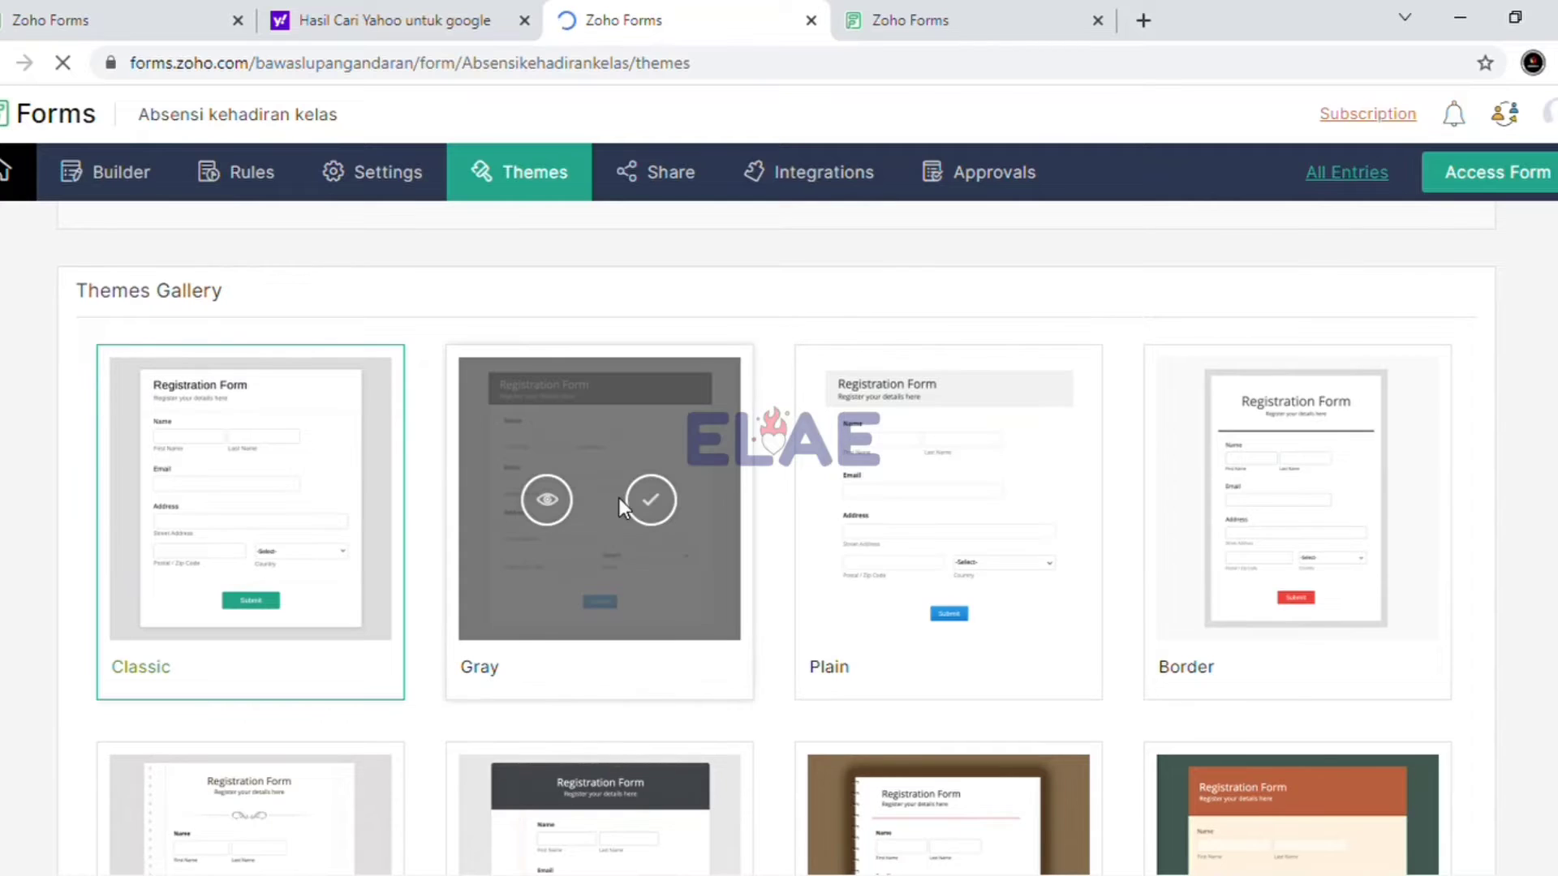
mouse_move(349, 549)
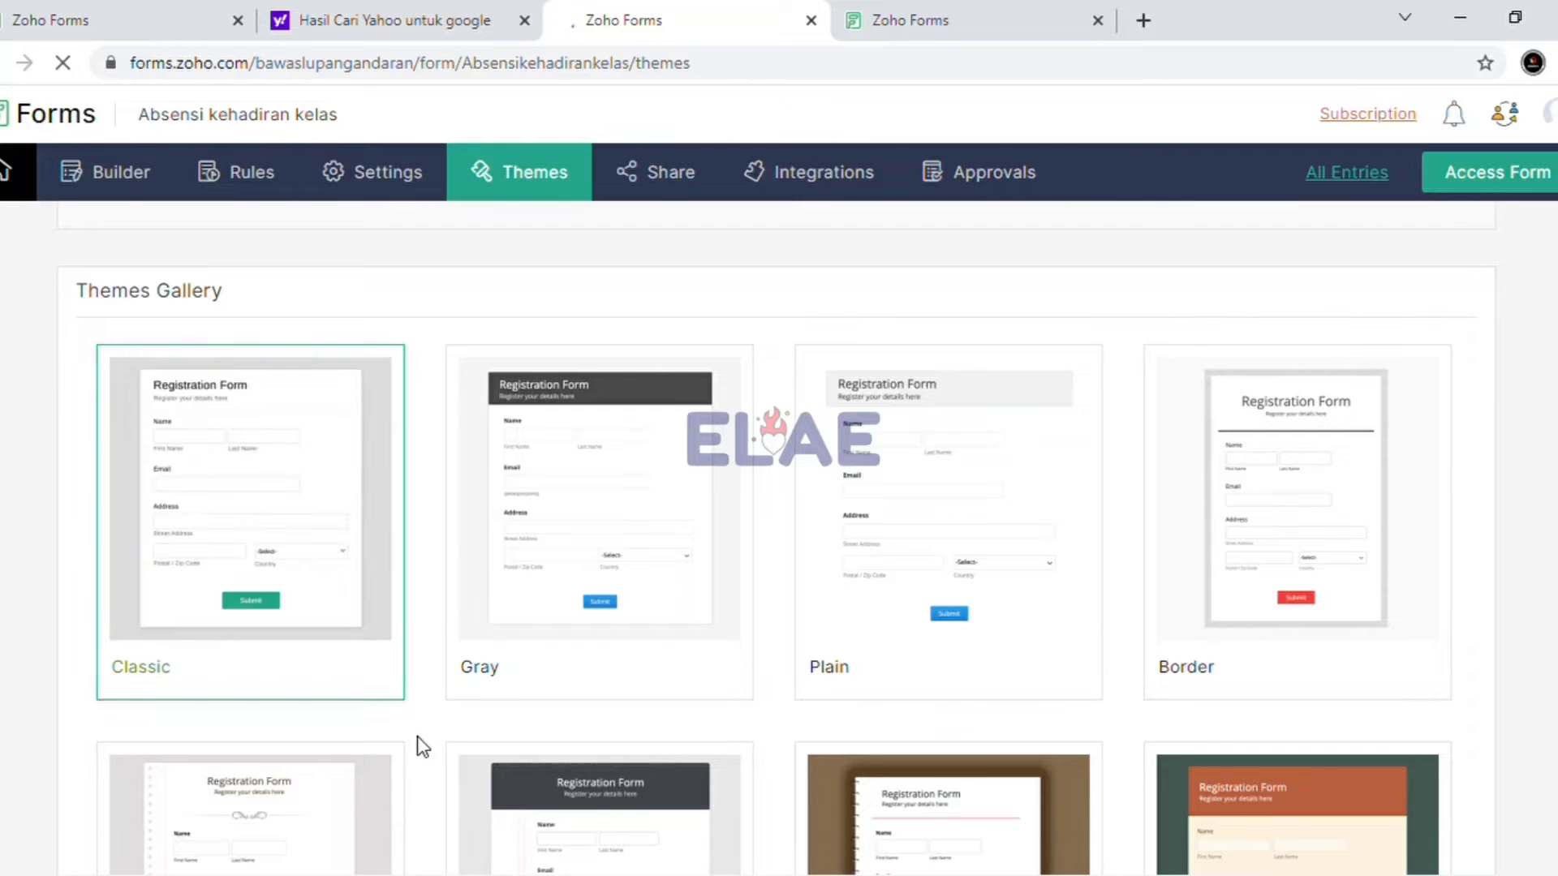
Examine the Classic theme and the form and subform customization options, and return to the form builder without applying changes
mouse_move(372, 698)
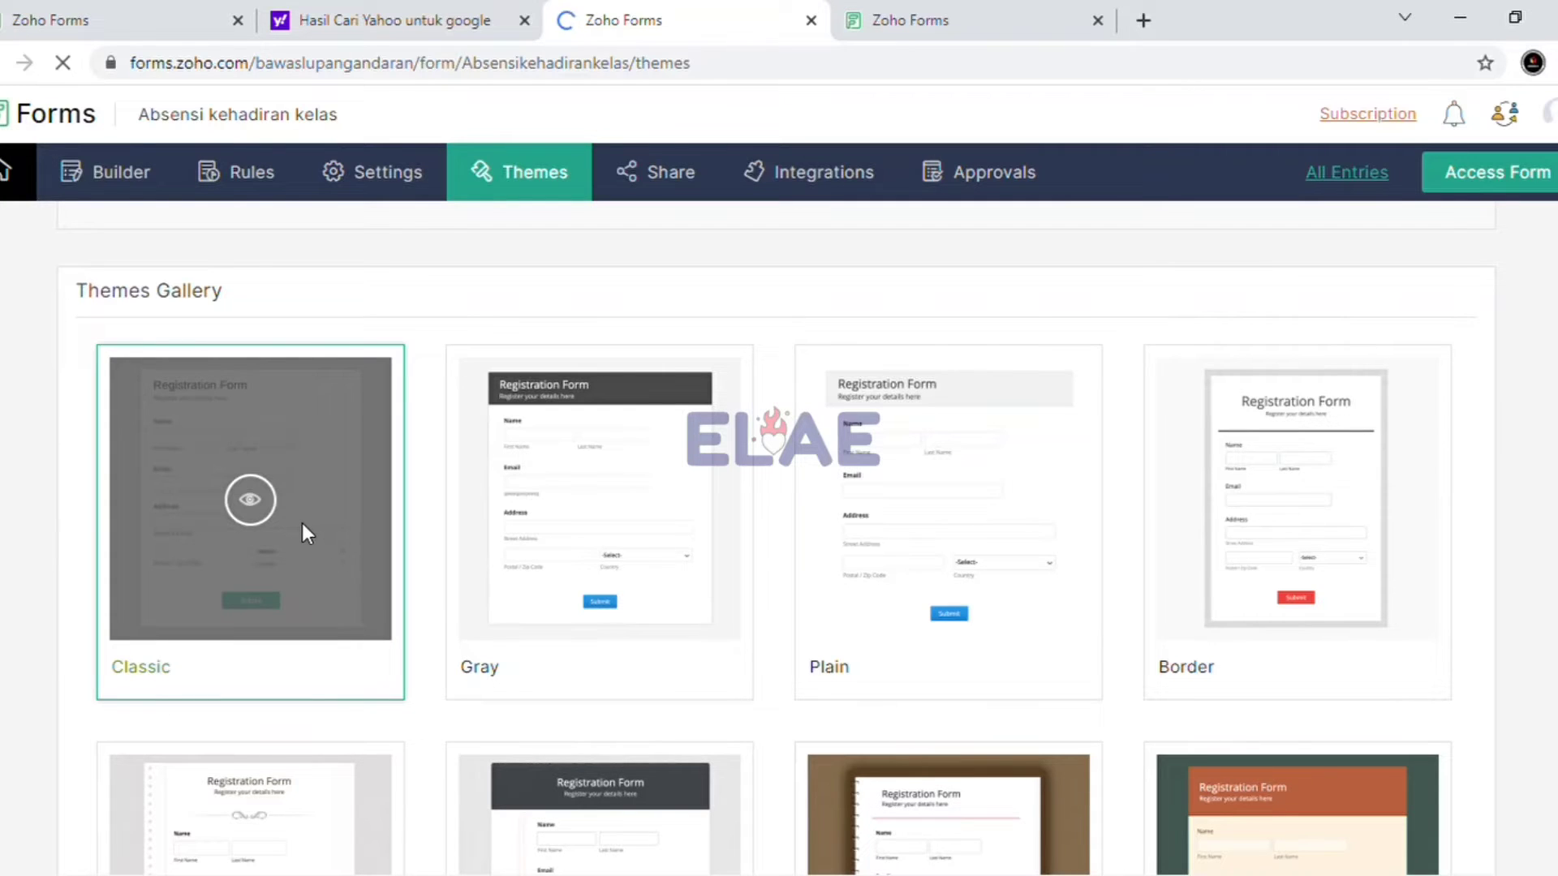
left_click(260, 511)
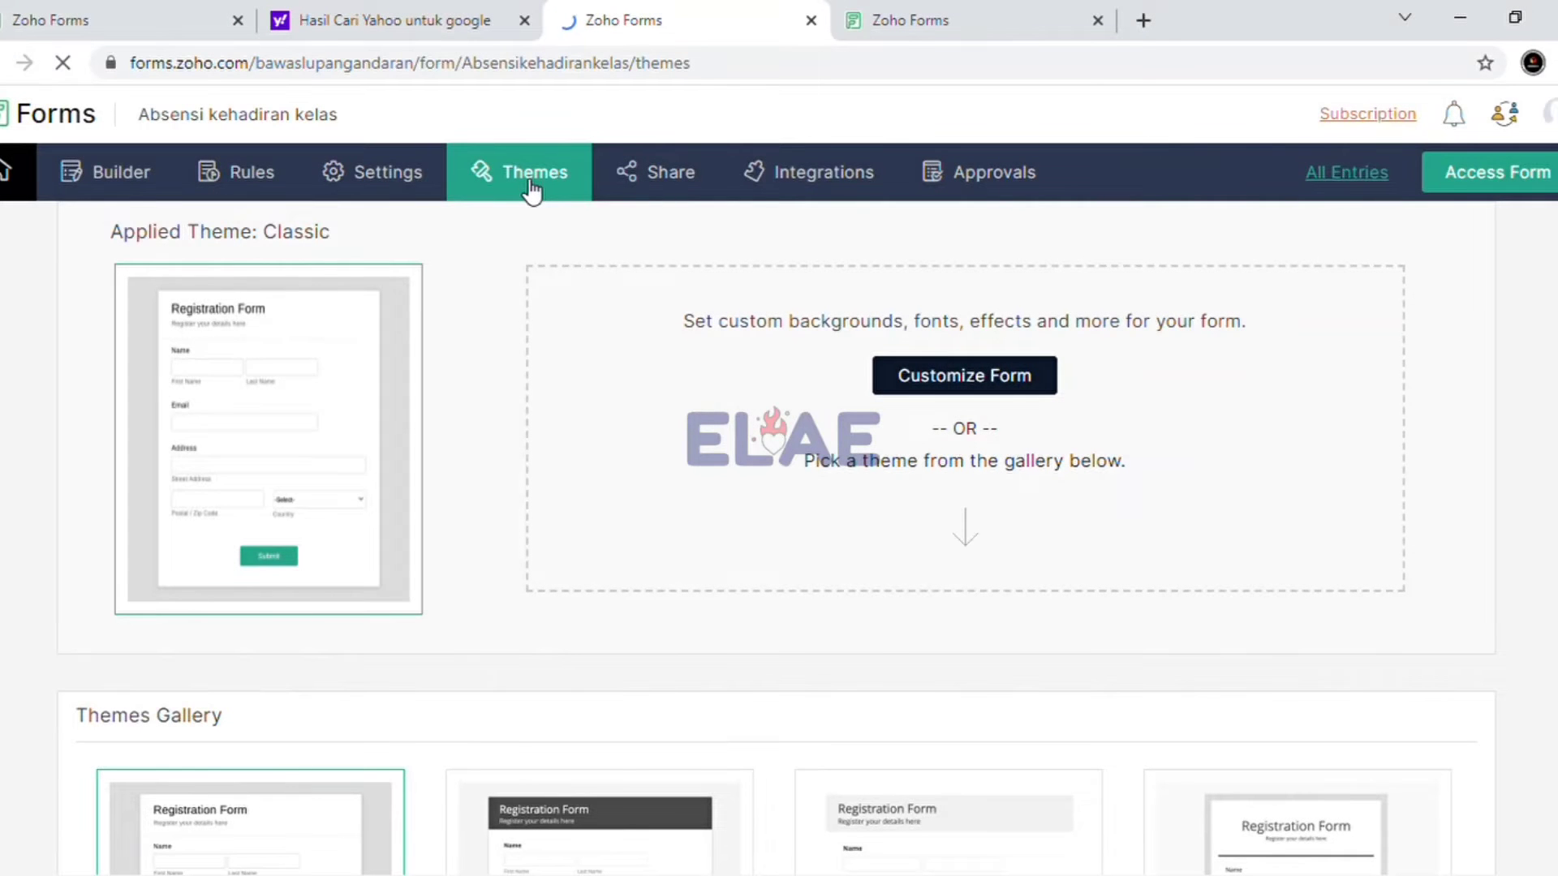
mouse_move(297, 500)
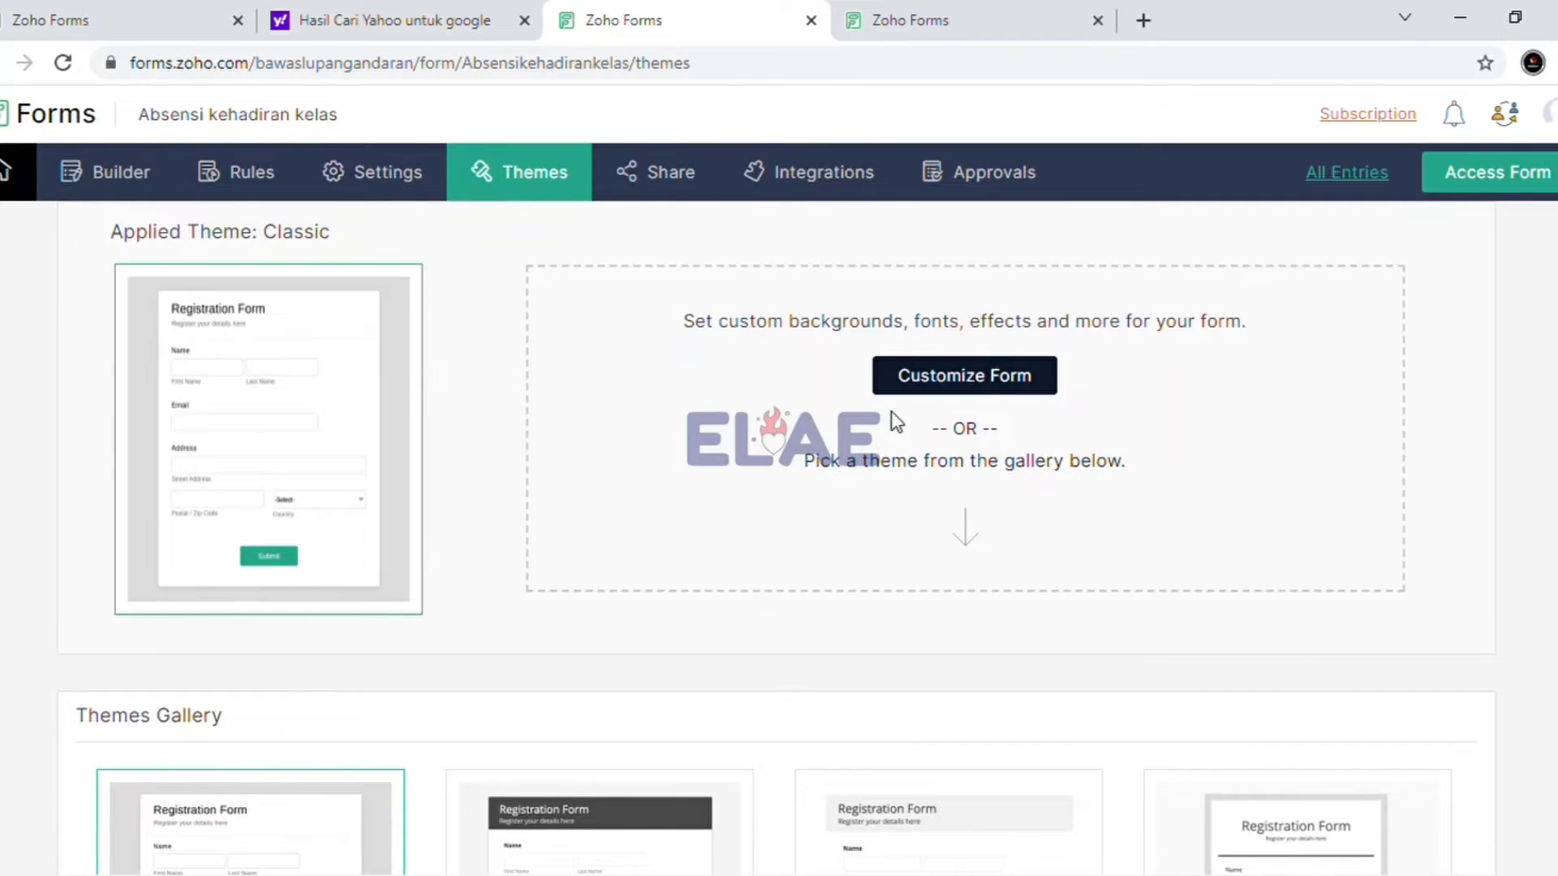
left_click(1016, 382)
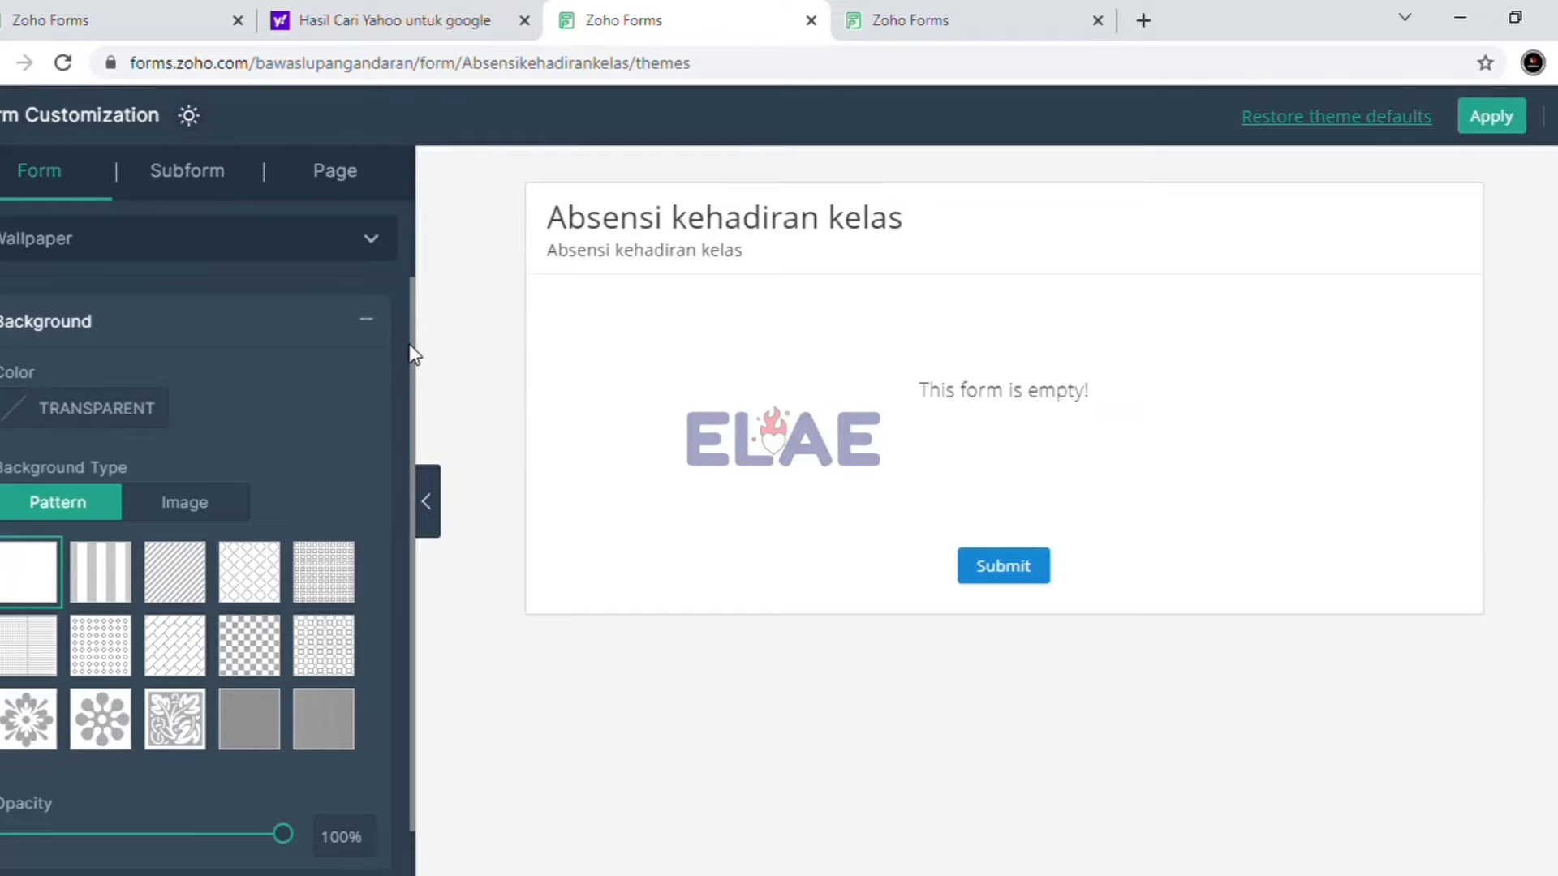
left_click(210, 182)
left_click(65, 184)
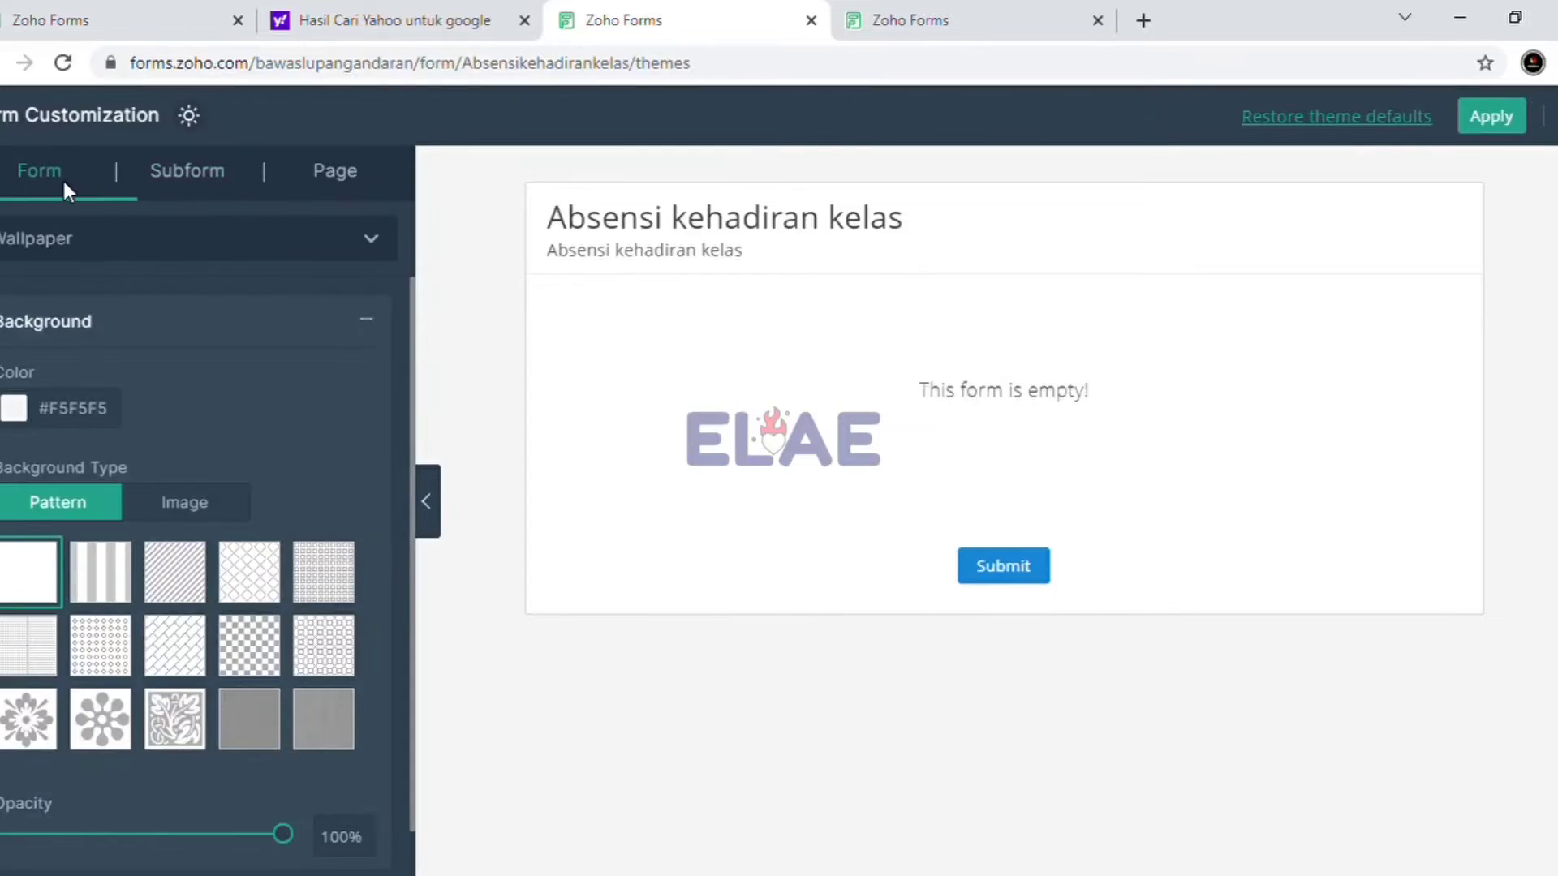
key("alt+Left")
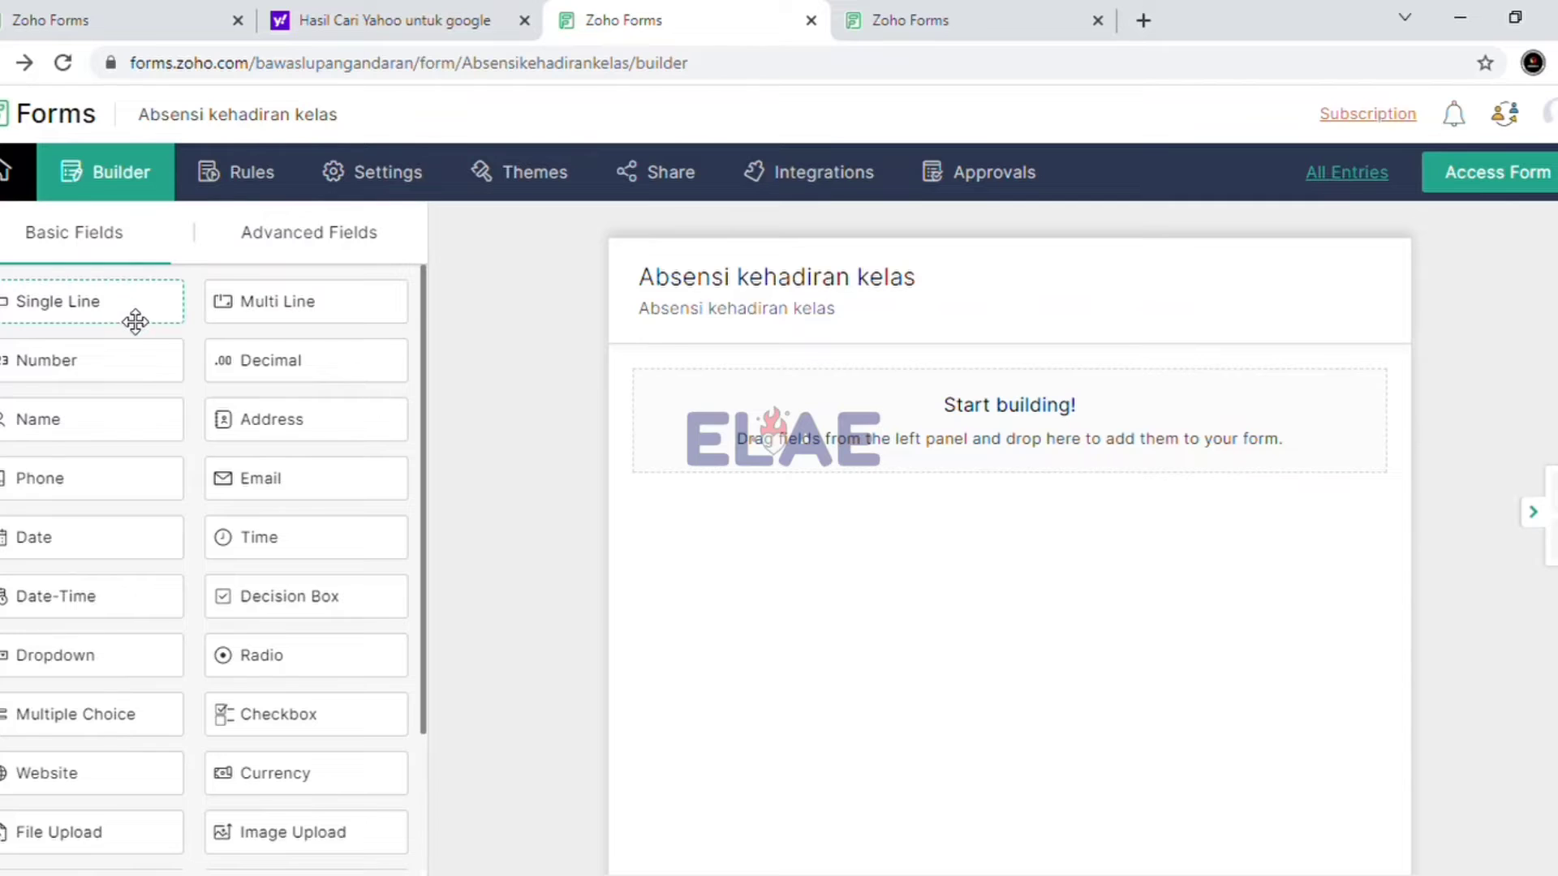
Add a Name field, a Phone field and a Checkbox field to the empty form, in that order
left_click_drag(121, 434, 836, 401)
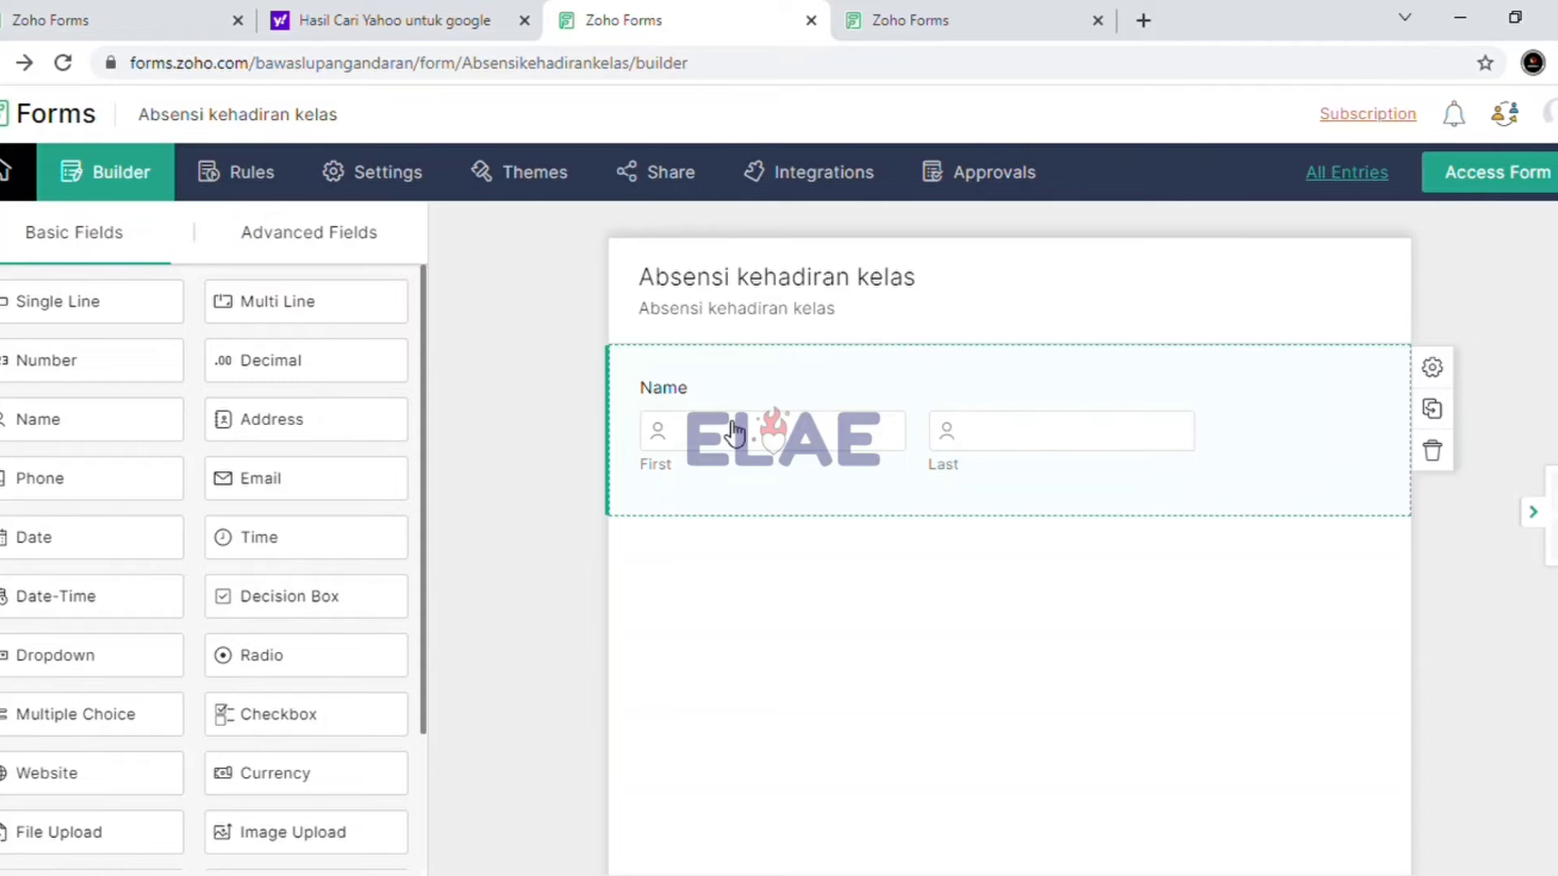
left_click_drag(66, 504, 756, 590)
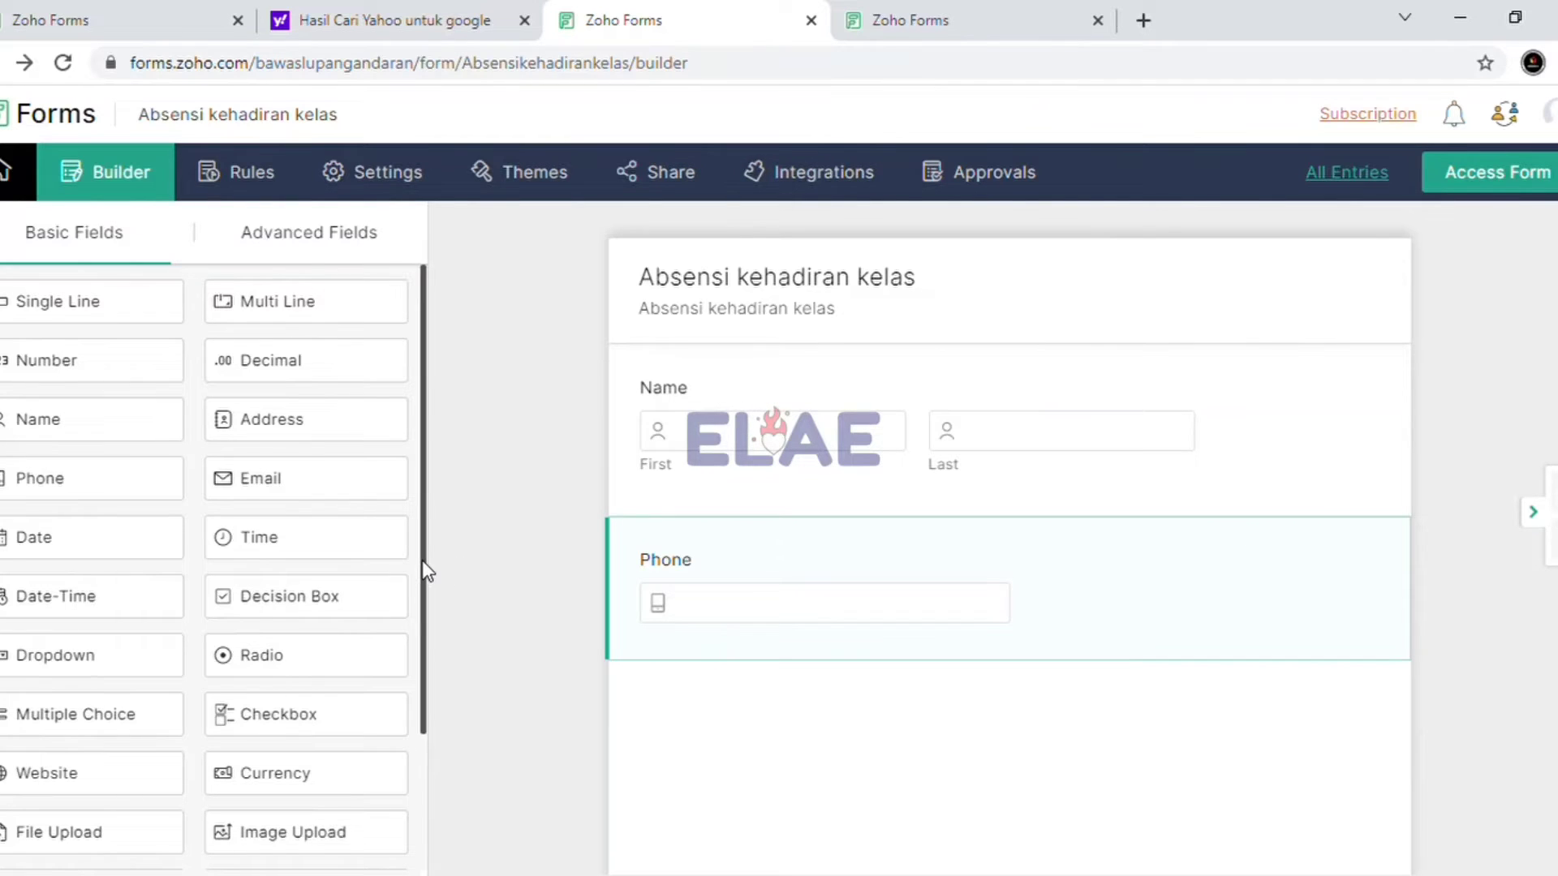
left_click_drag(428, 571, 420, 698)
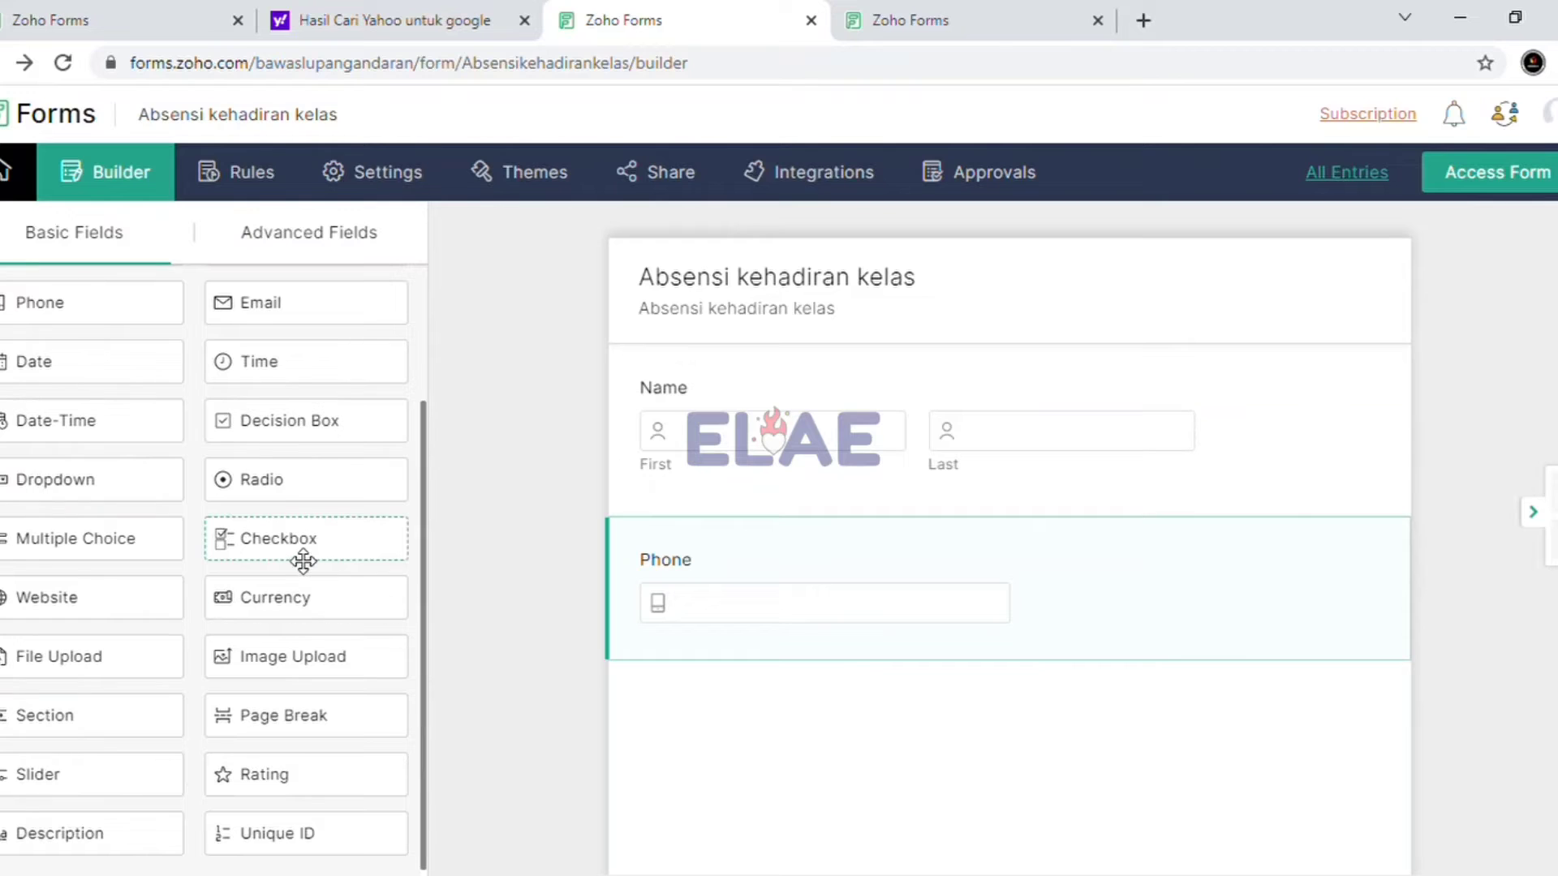
left_click_drag(303, 559, 745, 714)
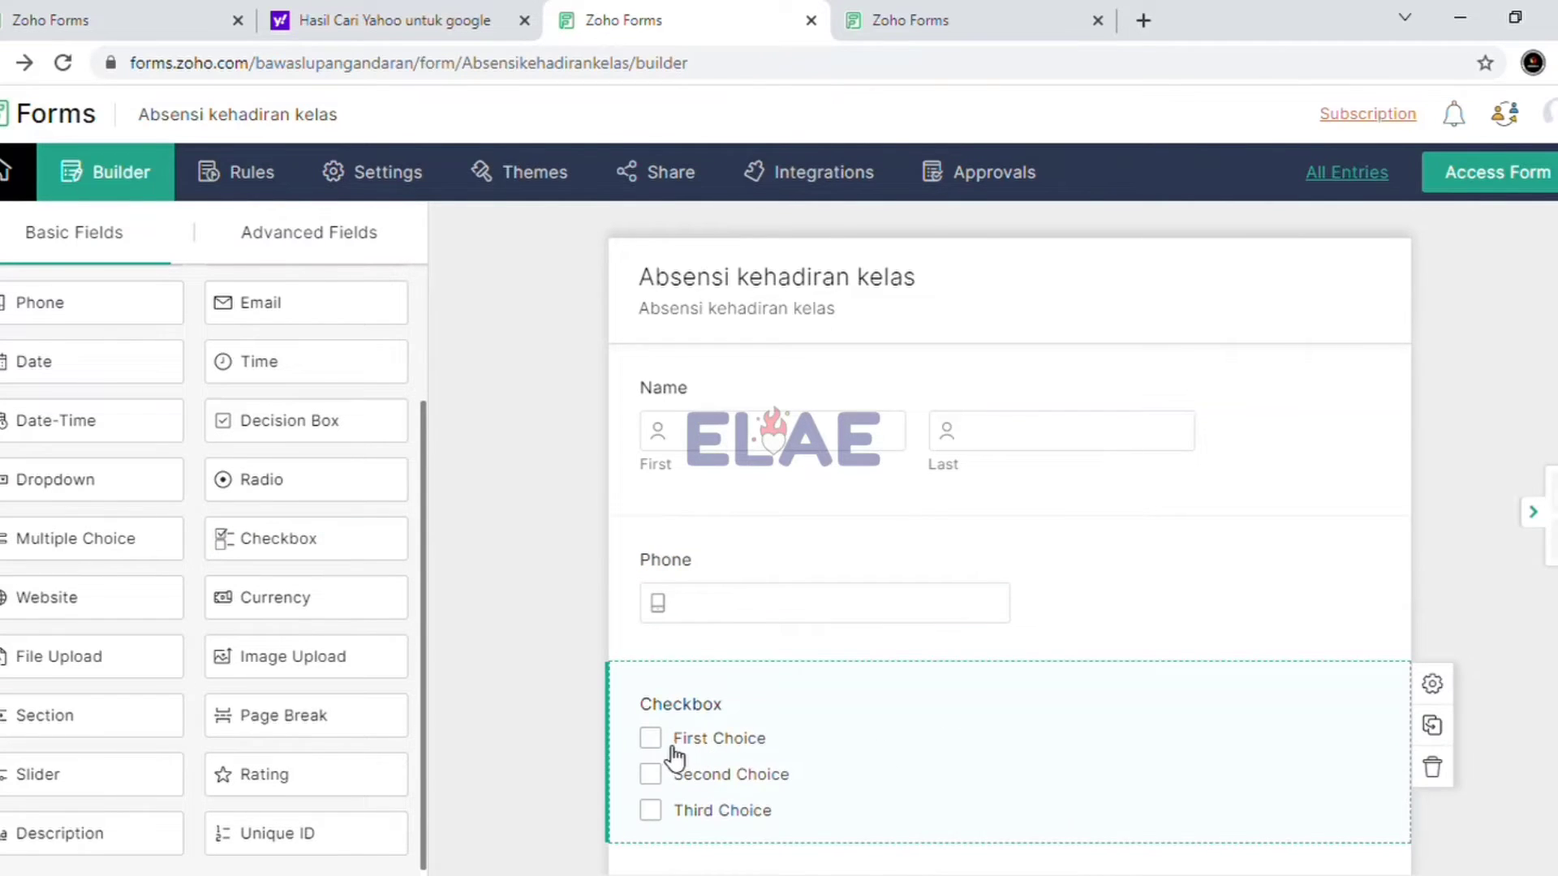
scroll(1006, 568, "down", 2)
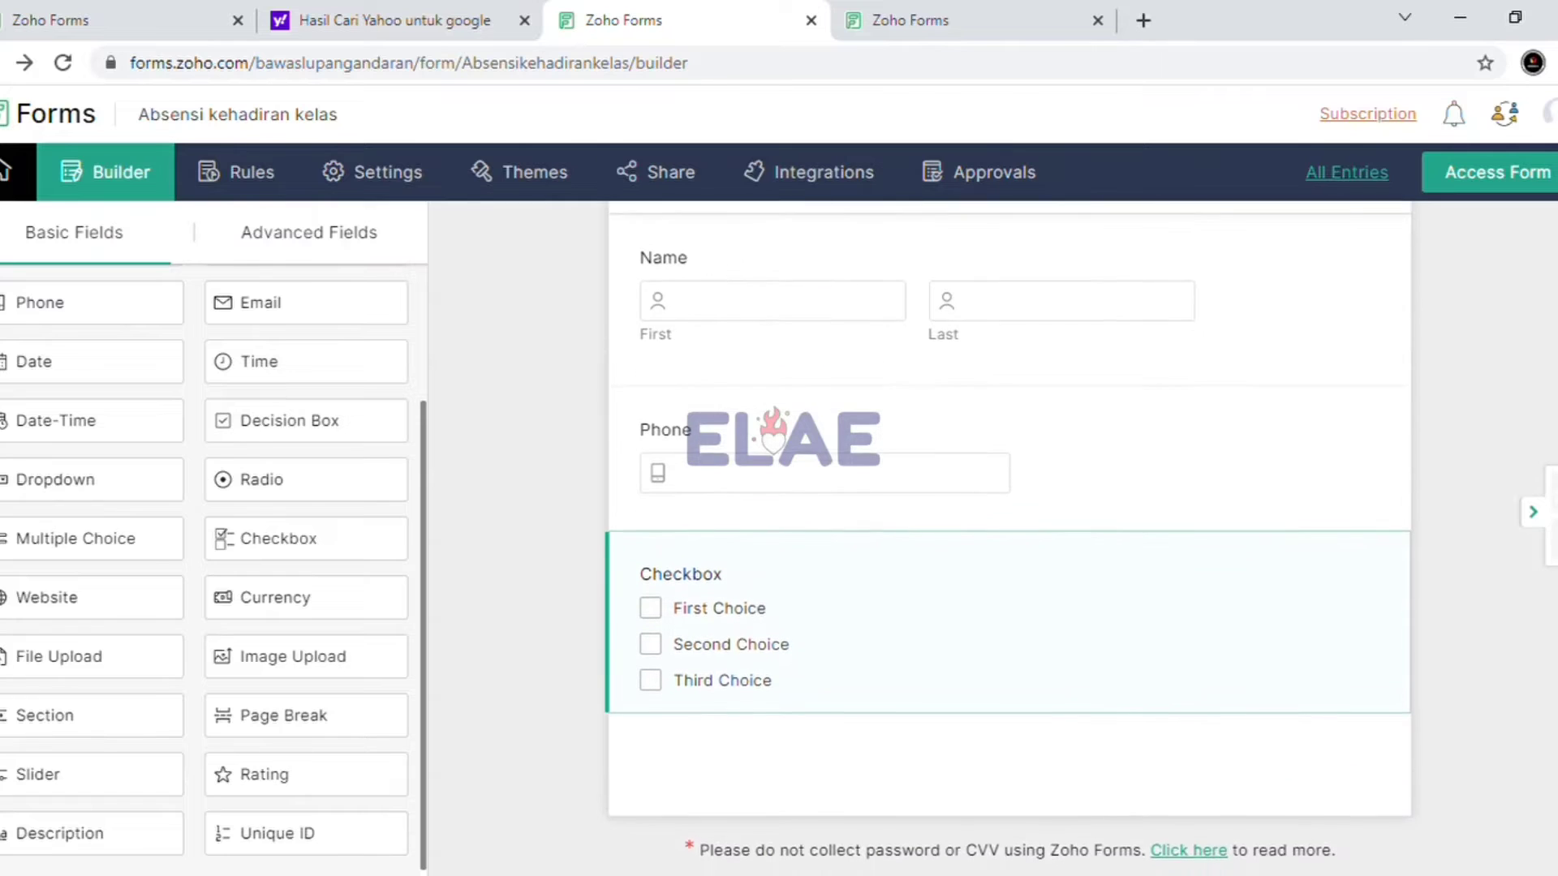
Label the checkbox field "Kelas" with the instruction "Silahkan pilih kelas anda !!", keeping the Checkbox field type
left_click(1060, 633)
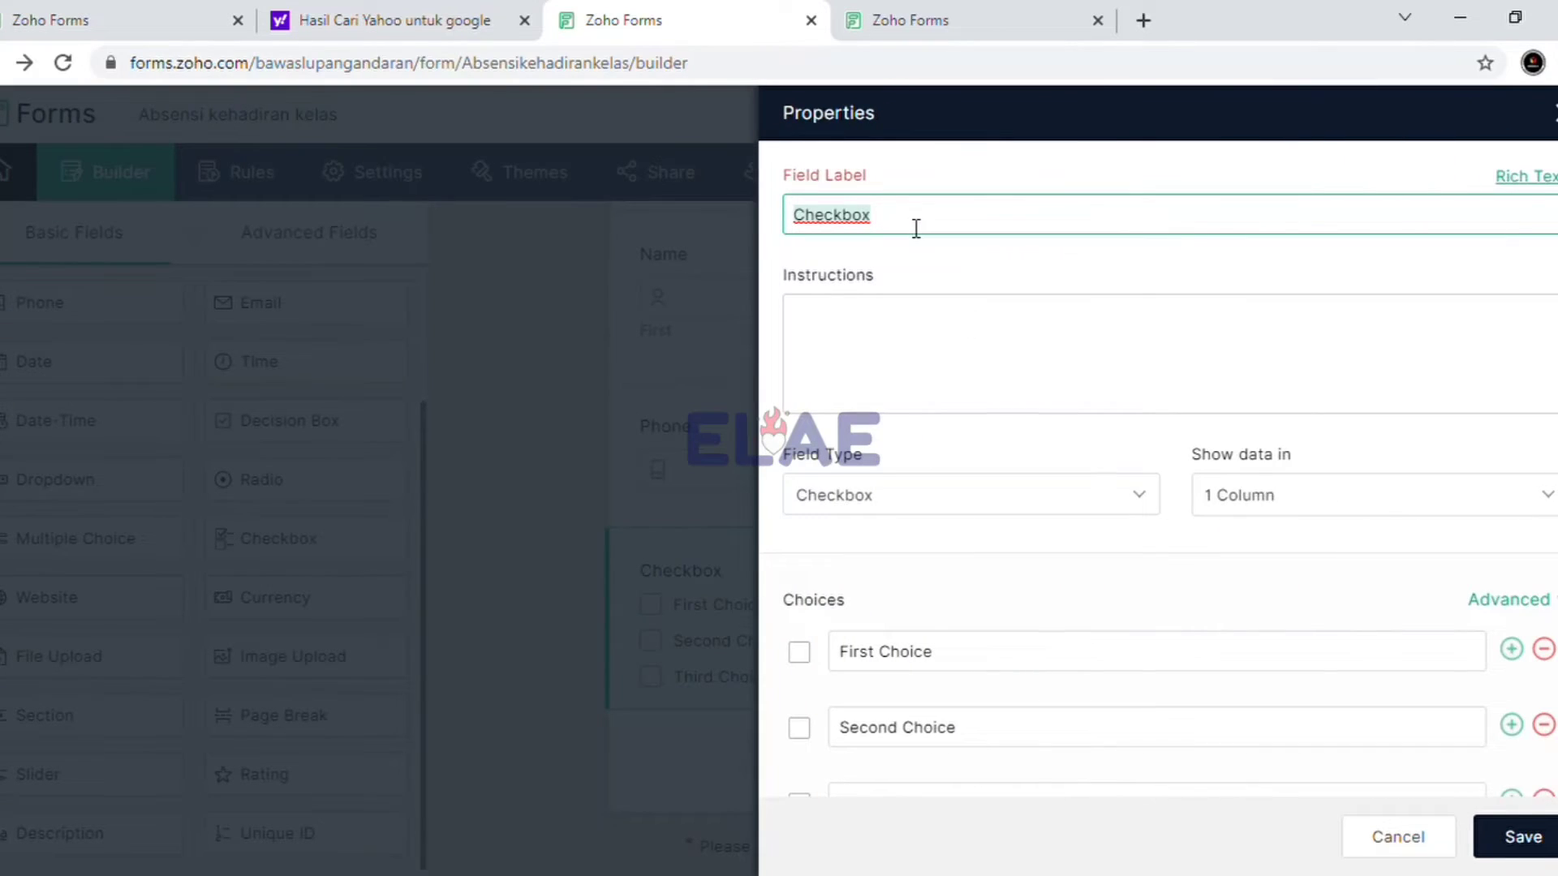
type("KEla")
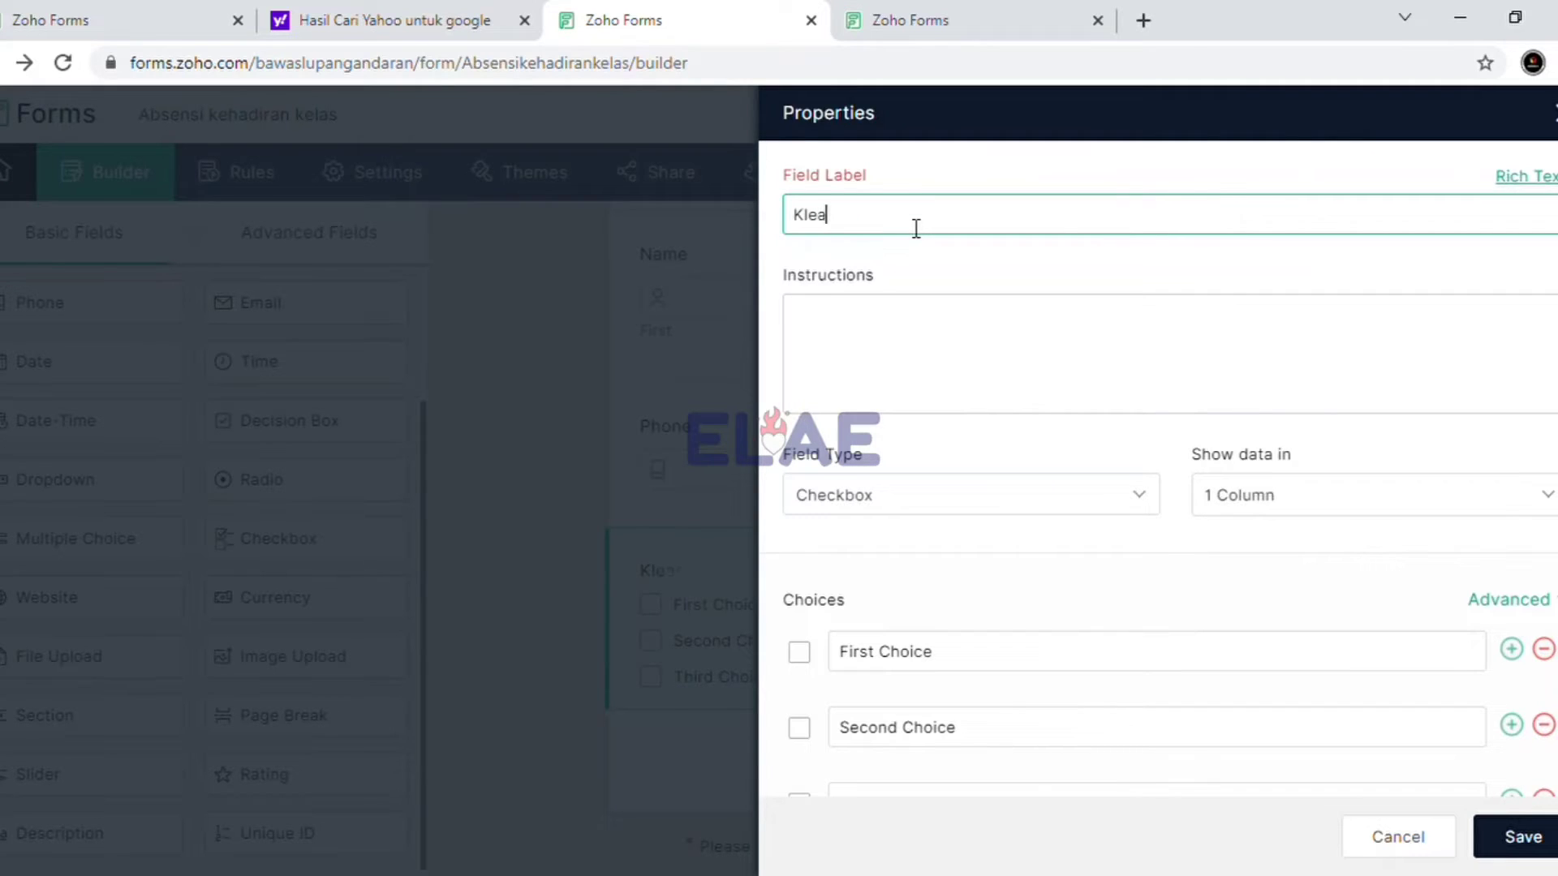
type("las")
left_click(826, 313)
type("Sil")
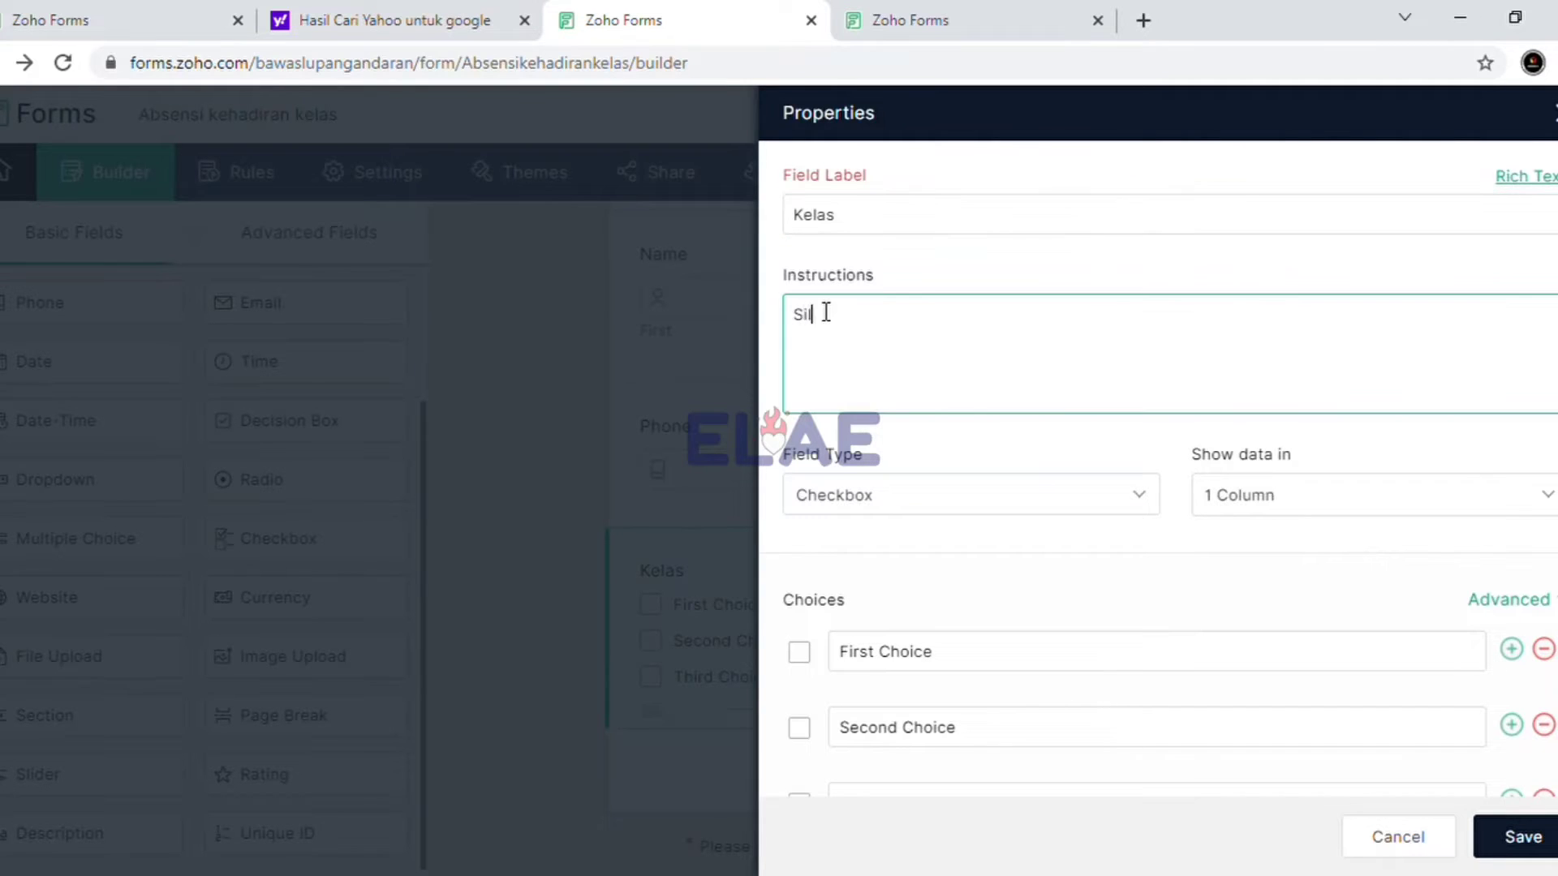
type("ahkan pilih kelas anda !!")
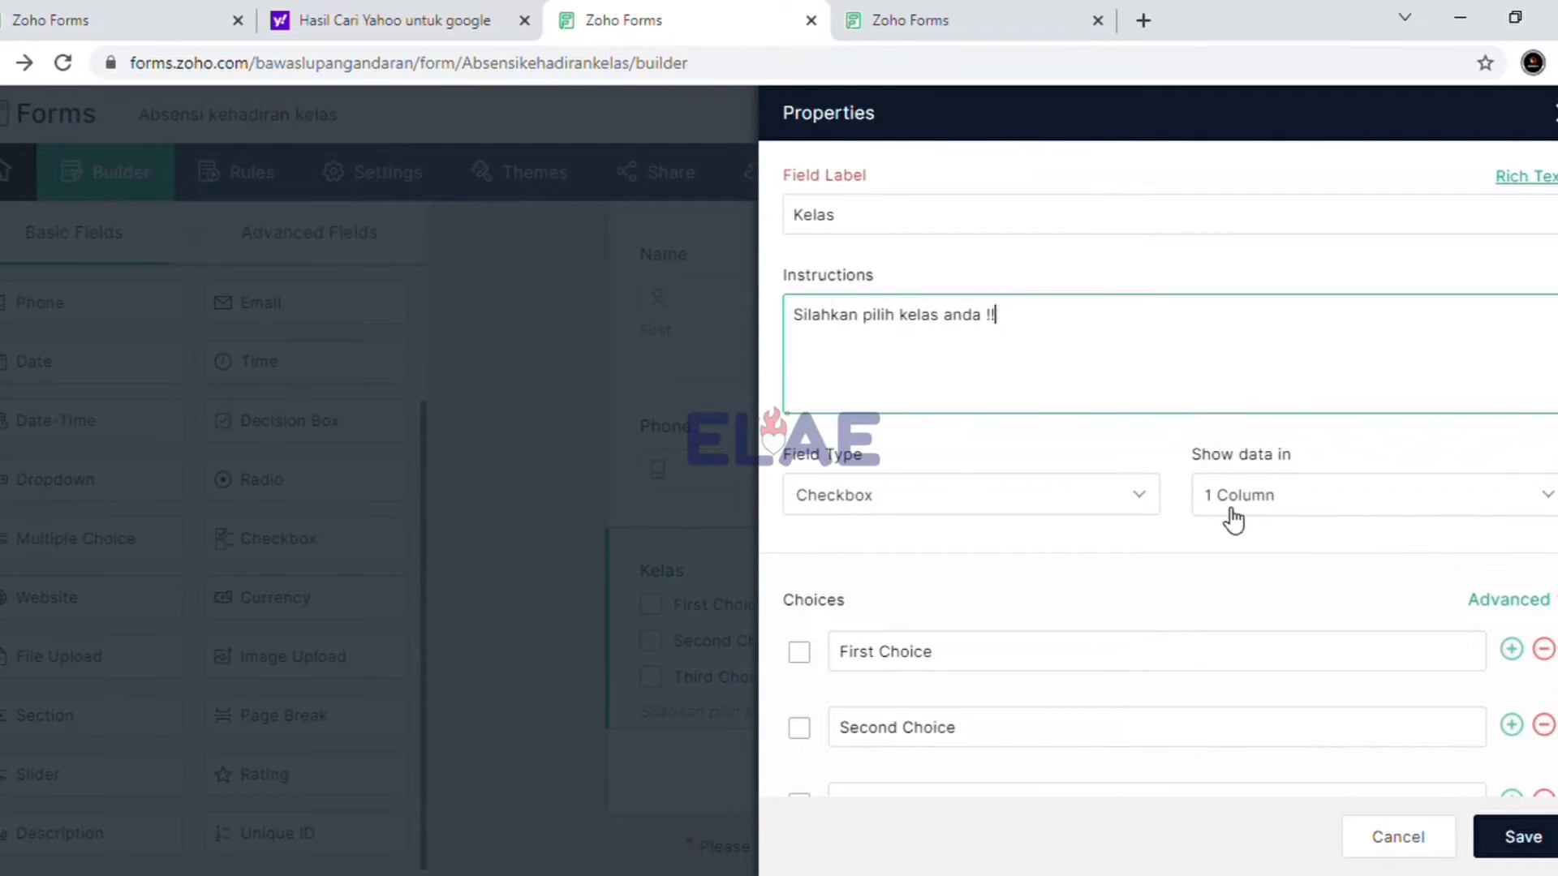
left_click(1151, 513)
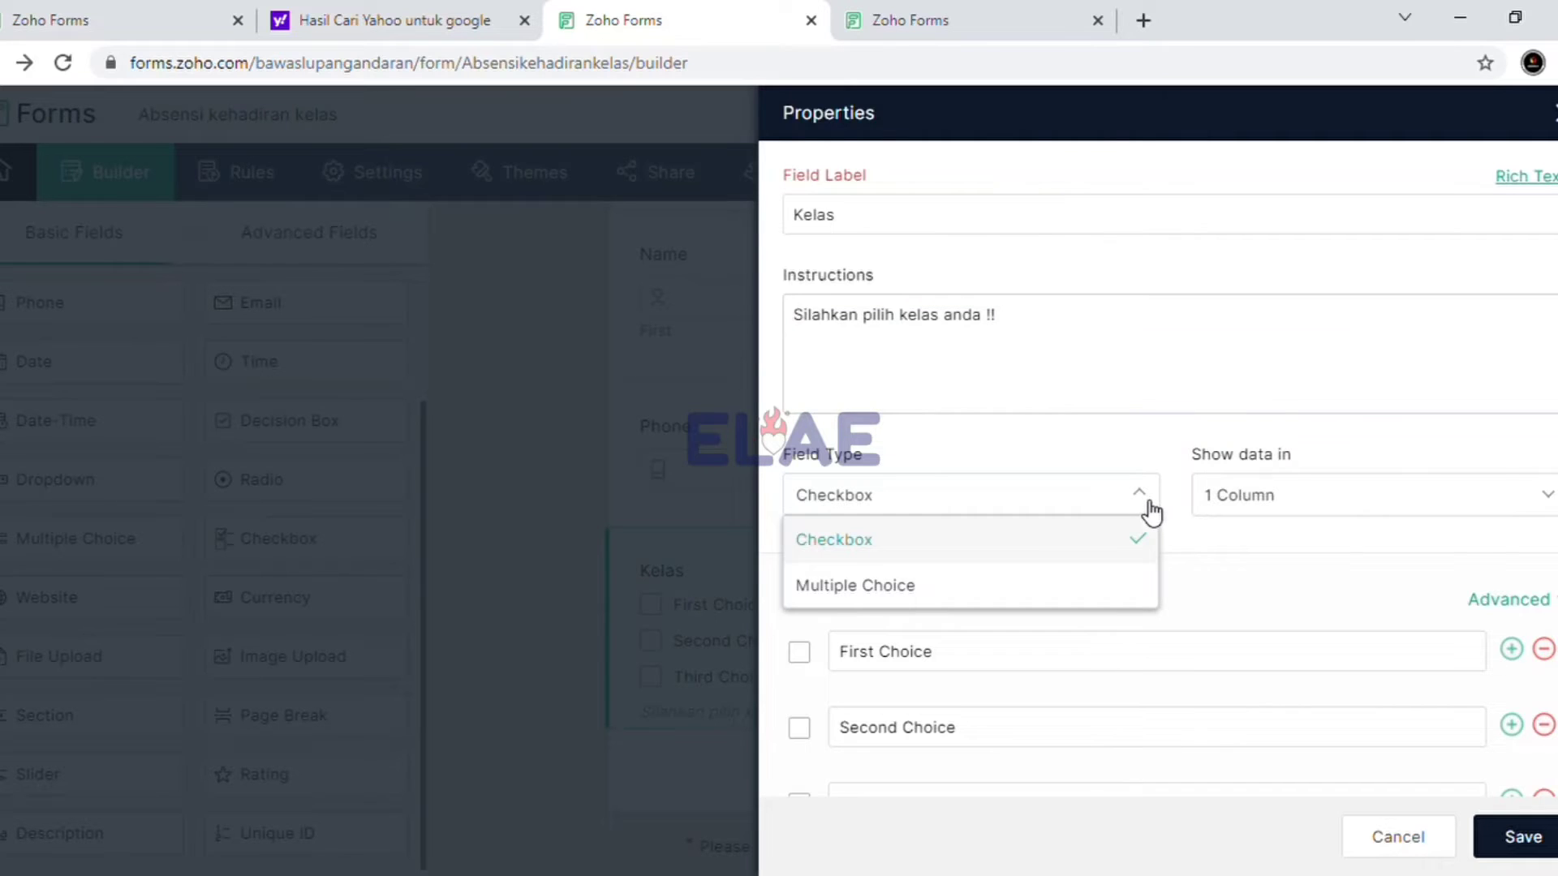
left_click(1149, 510)
Rename the first two choices of the Kelas field as "Kelas A" and "Kelas B"
left_click(1099, 670)
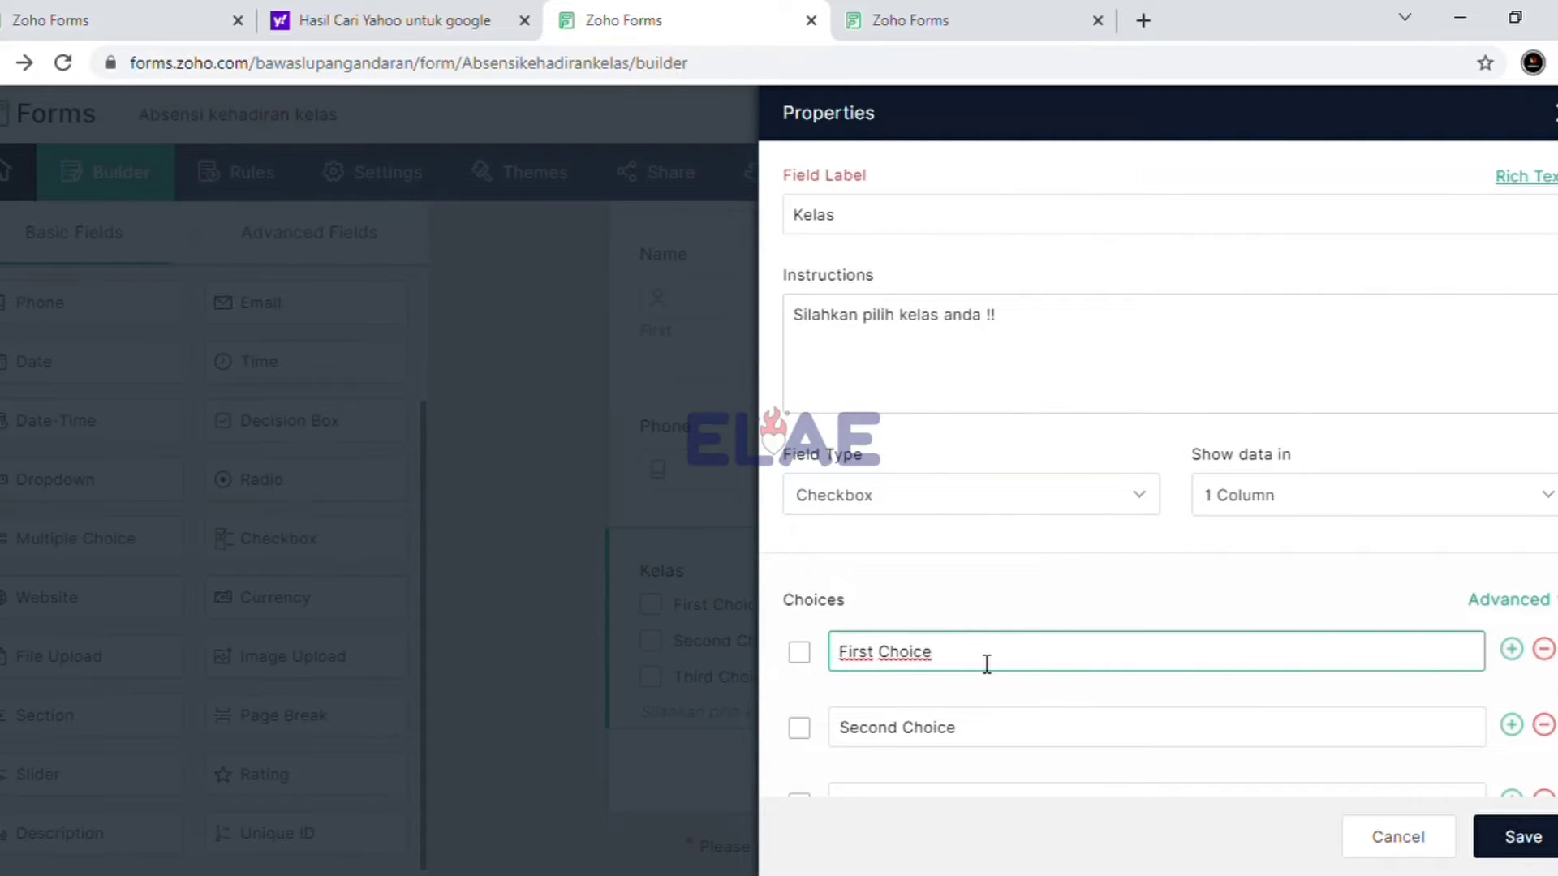
key("ctrl+a")
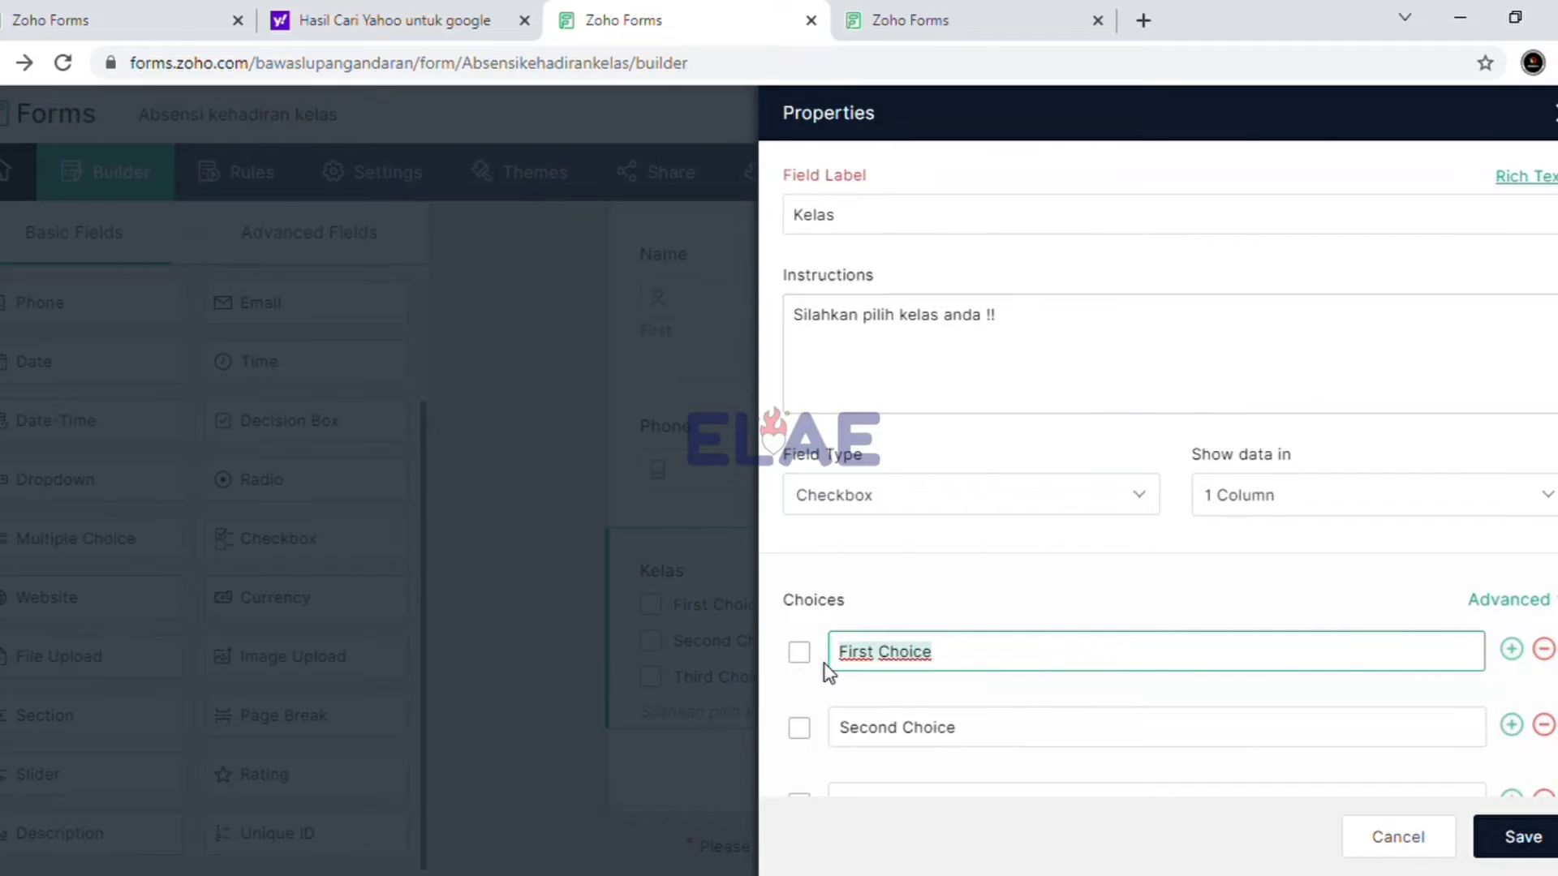
type("KEla")
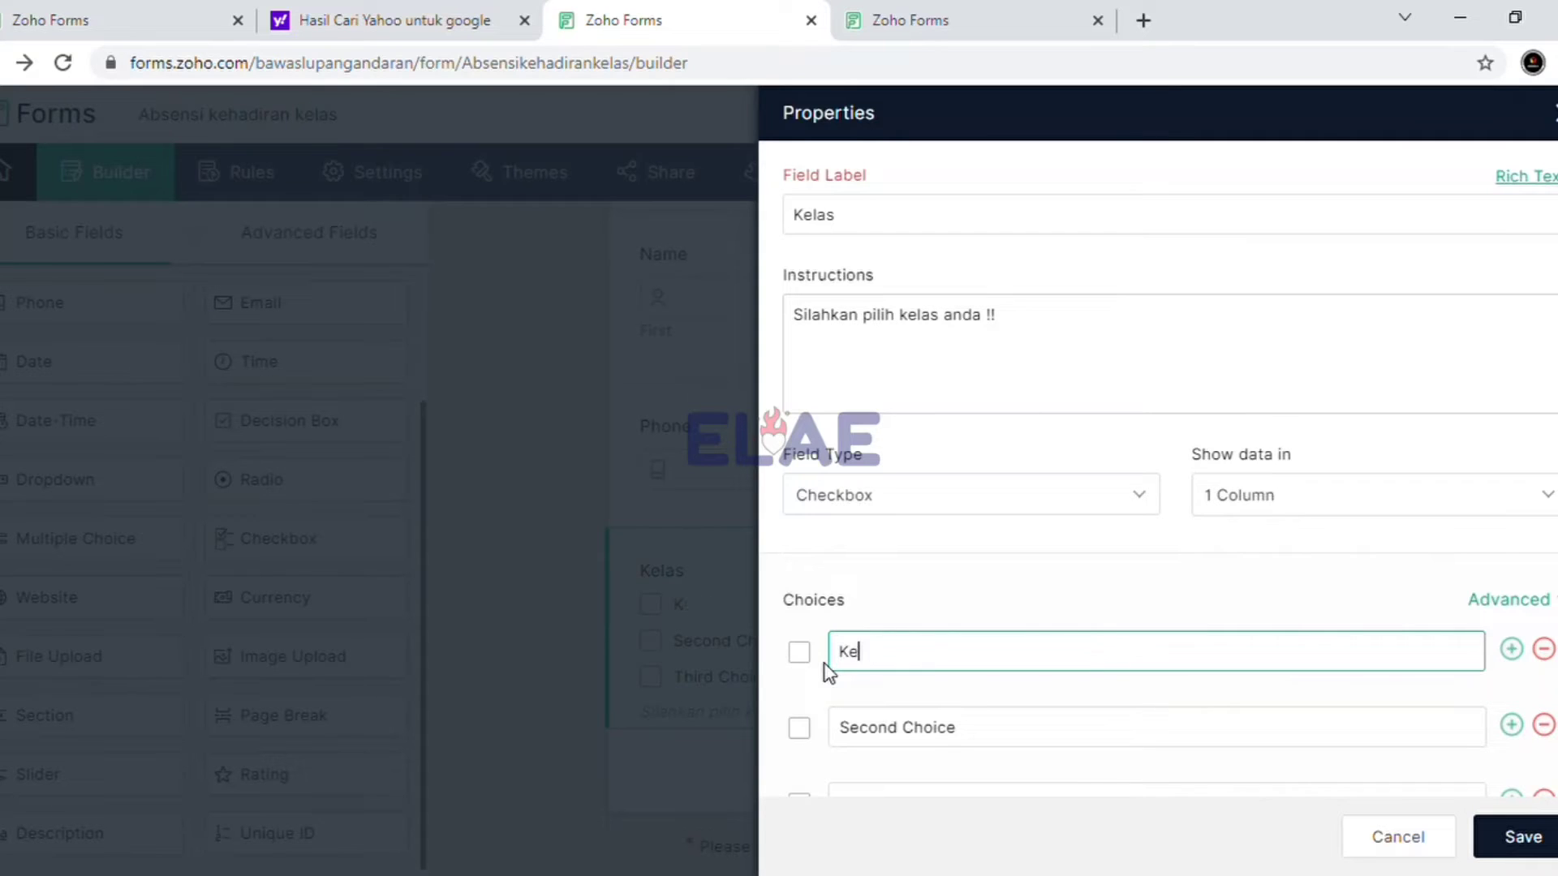
type("as")
left_click(967, 751)
key("BackSpace")
key("BackSpace")
key("BackSpace")
key("BackSpace")
key("BackSpace")
key("BackSpace")
key("BackSpace")
key("BackSpace")
key("BackSpace")
key("BackSpace")
key("BackSpace")
key("BackSpace")
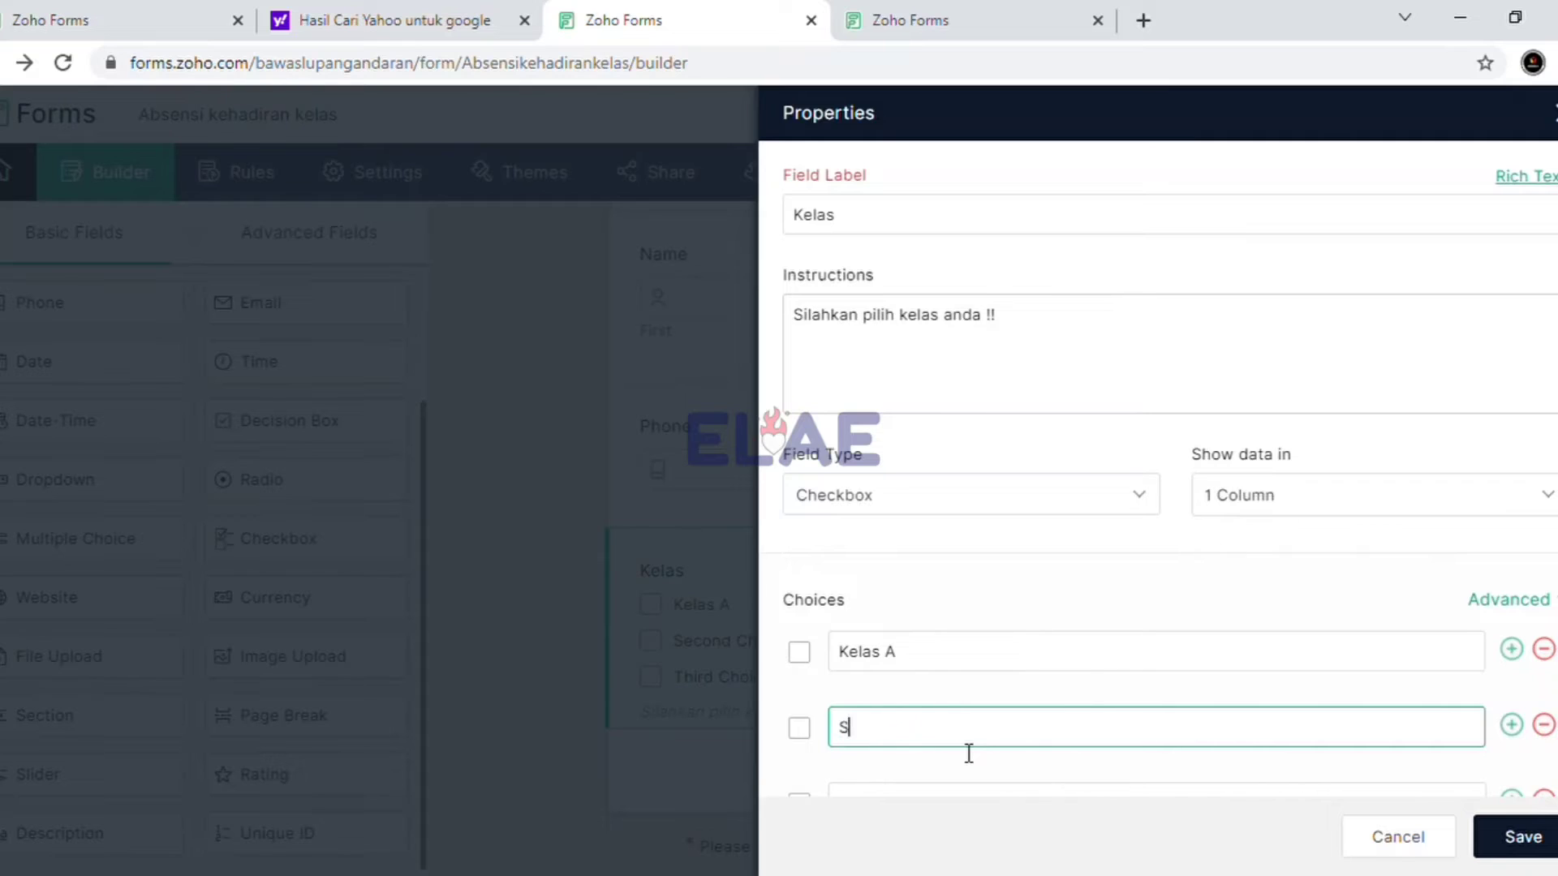
key("BackSpace")
type("Kelas B")
Rename the third choice of the Kelas field as "Kelas C"
scroll(1315, 567, "down", 3)
left_click(1050, 563)
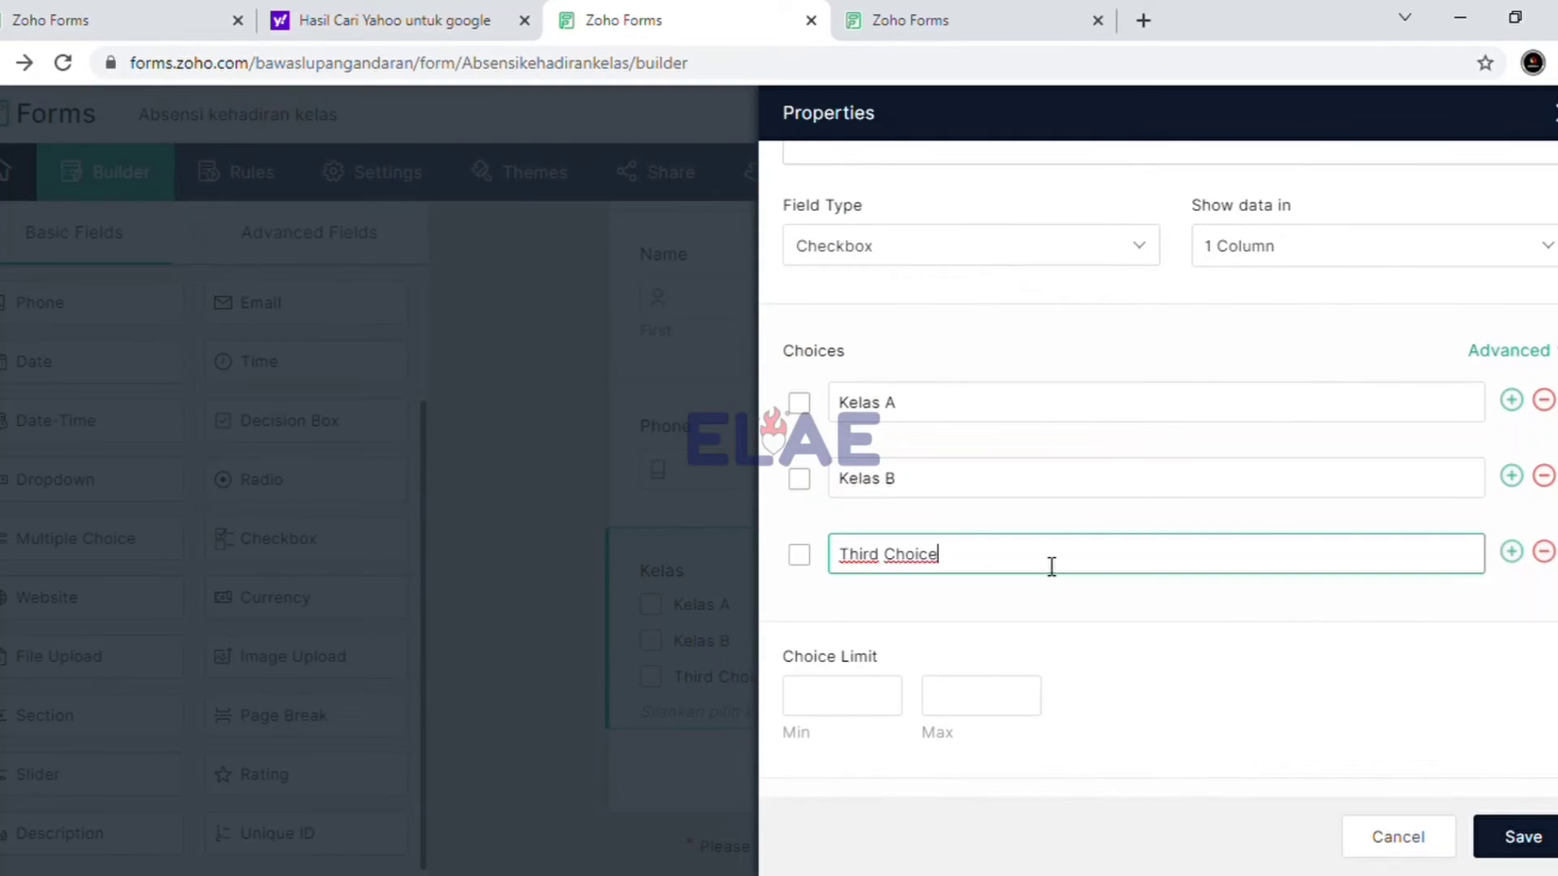
key("BackSpace")
key("BackSpace")
key("BackSpace")
key("BackSpace")
key("BackSpace")
key("BackSpace")
key("BackSpace")
key("BackSpace")
key("BackSpace")
key("BackSpace")
key("BackSpace")
key("BackSpace")
type("Kelas C")
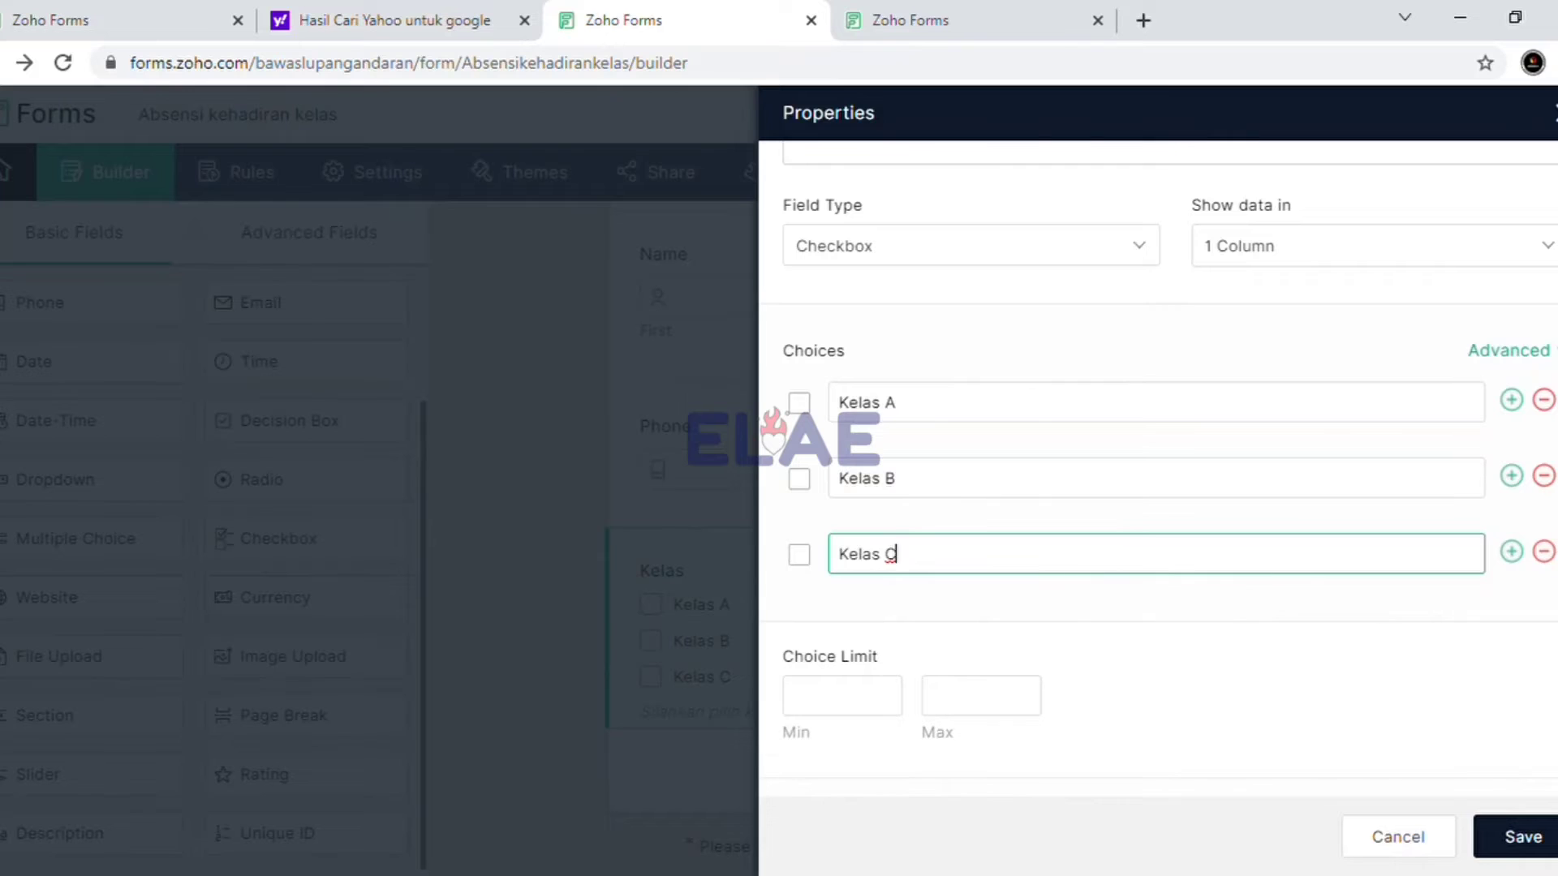
Add two more choices, "Kelas D" and "Kelas E", to the Kelas field and save its properties
left_click(1513, 553)
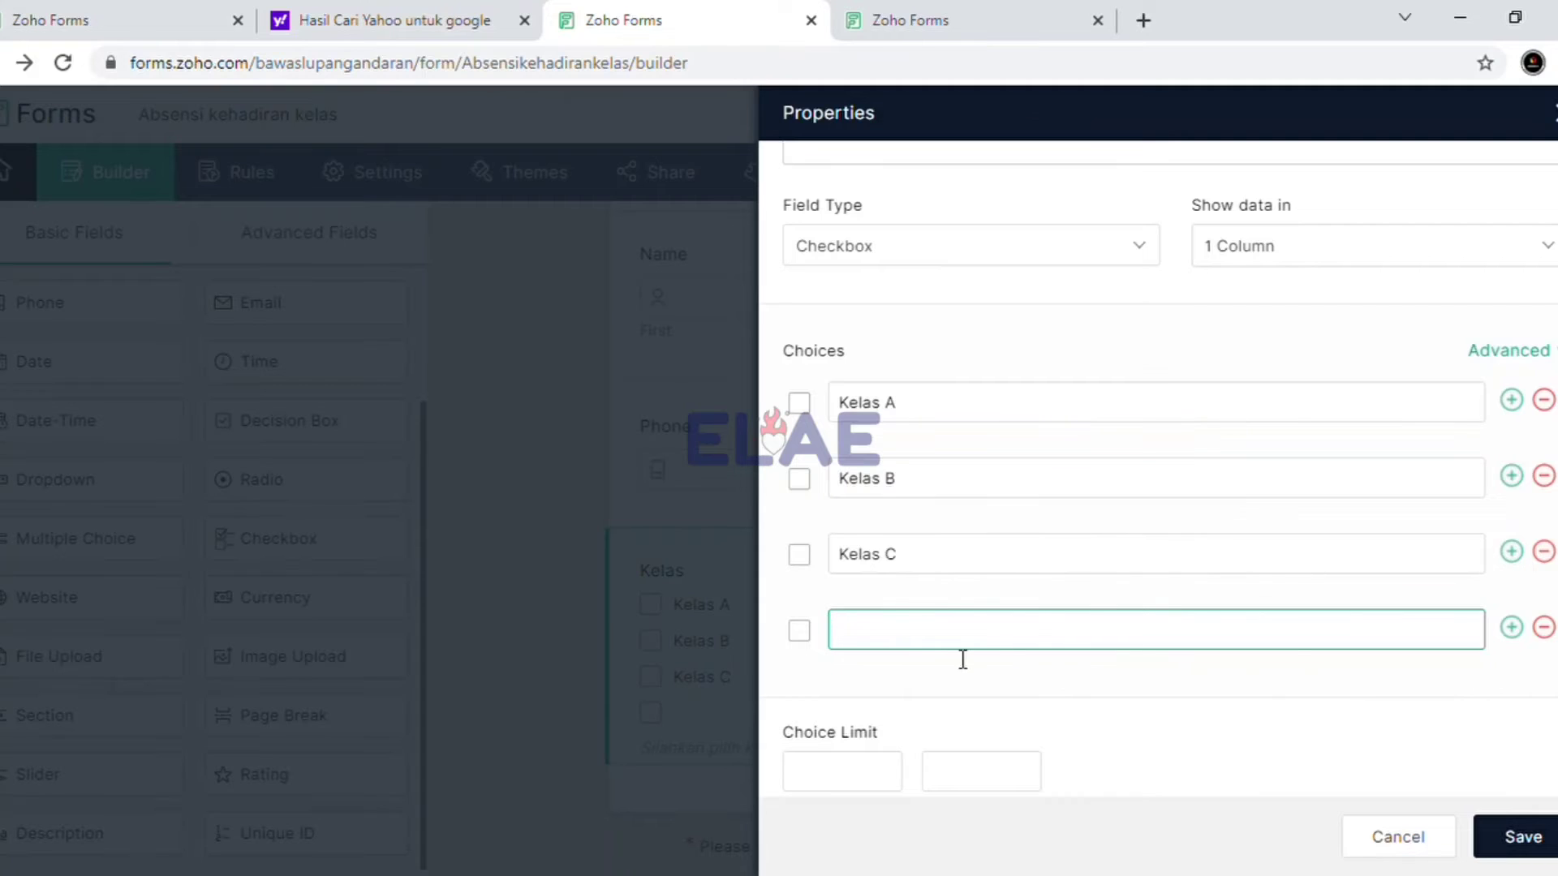
type("KE")
left_click(1512, 631)
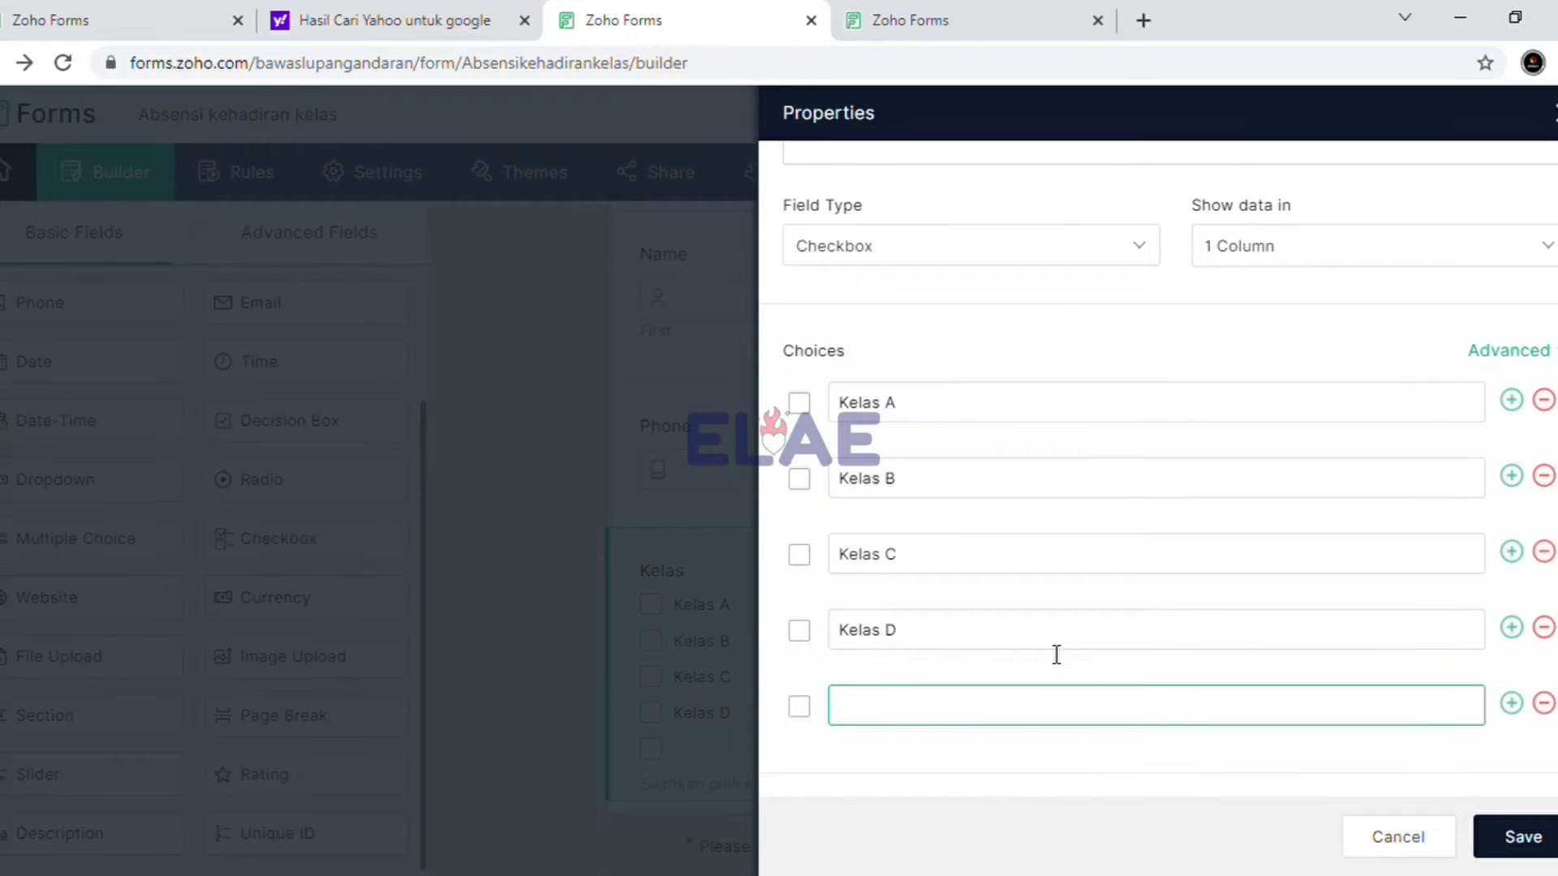
type("Kelas E")
scroll(898, 373, "down", 2)
scroll(897, 373, "up", 2)
left_click(577, 362)
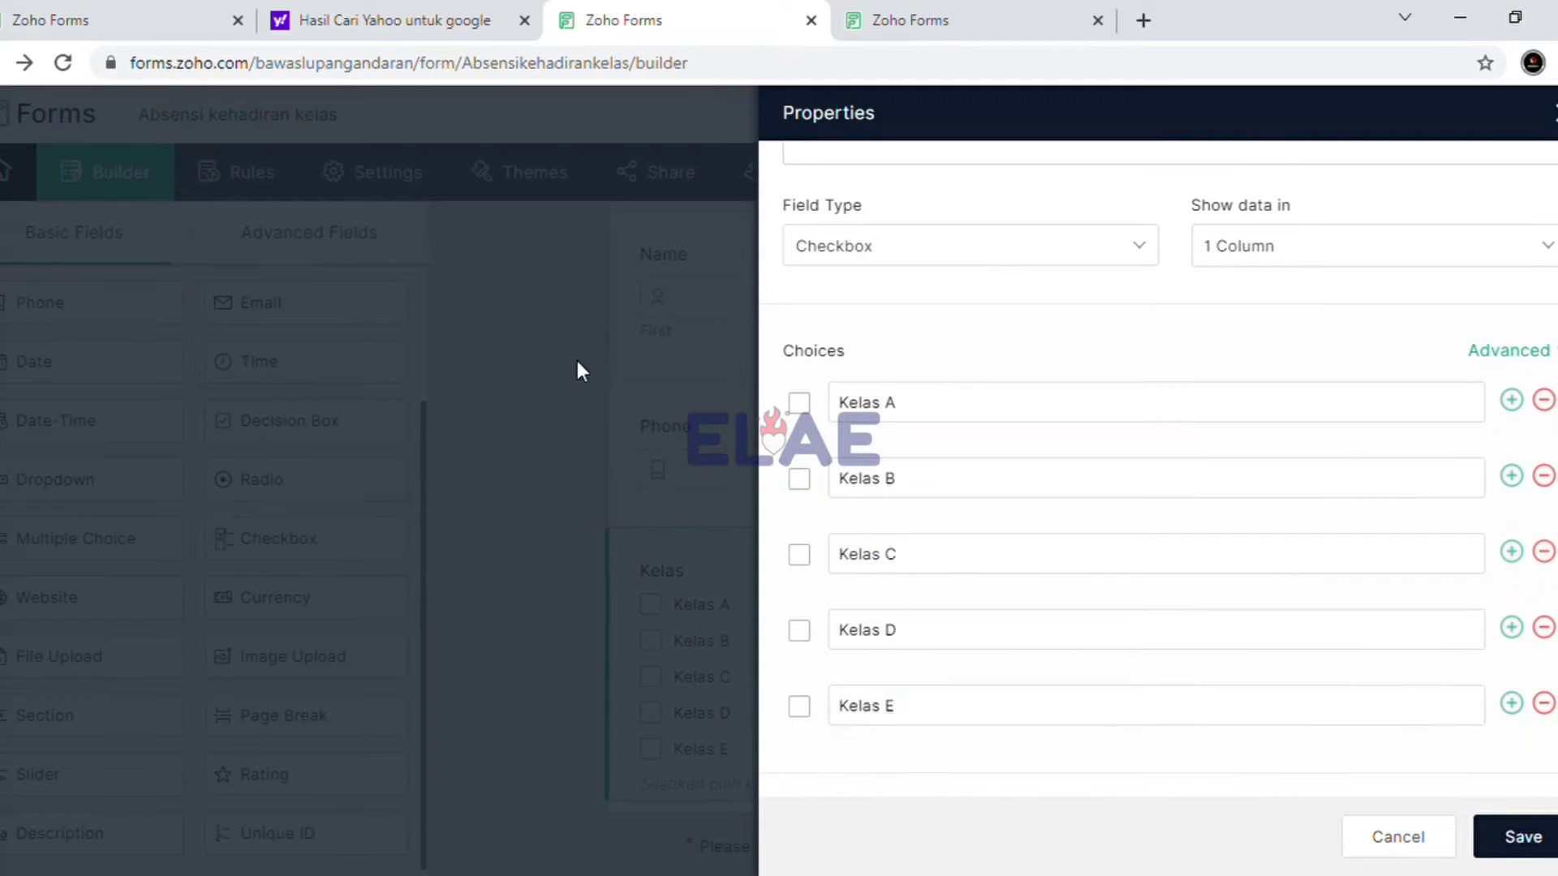
left_click(1532, 839)
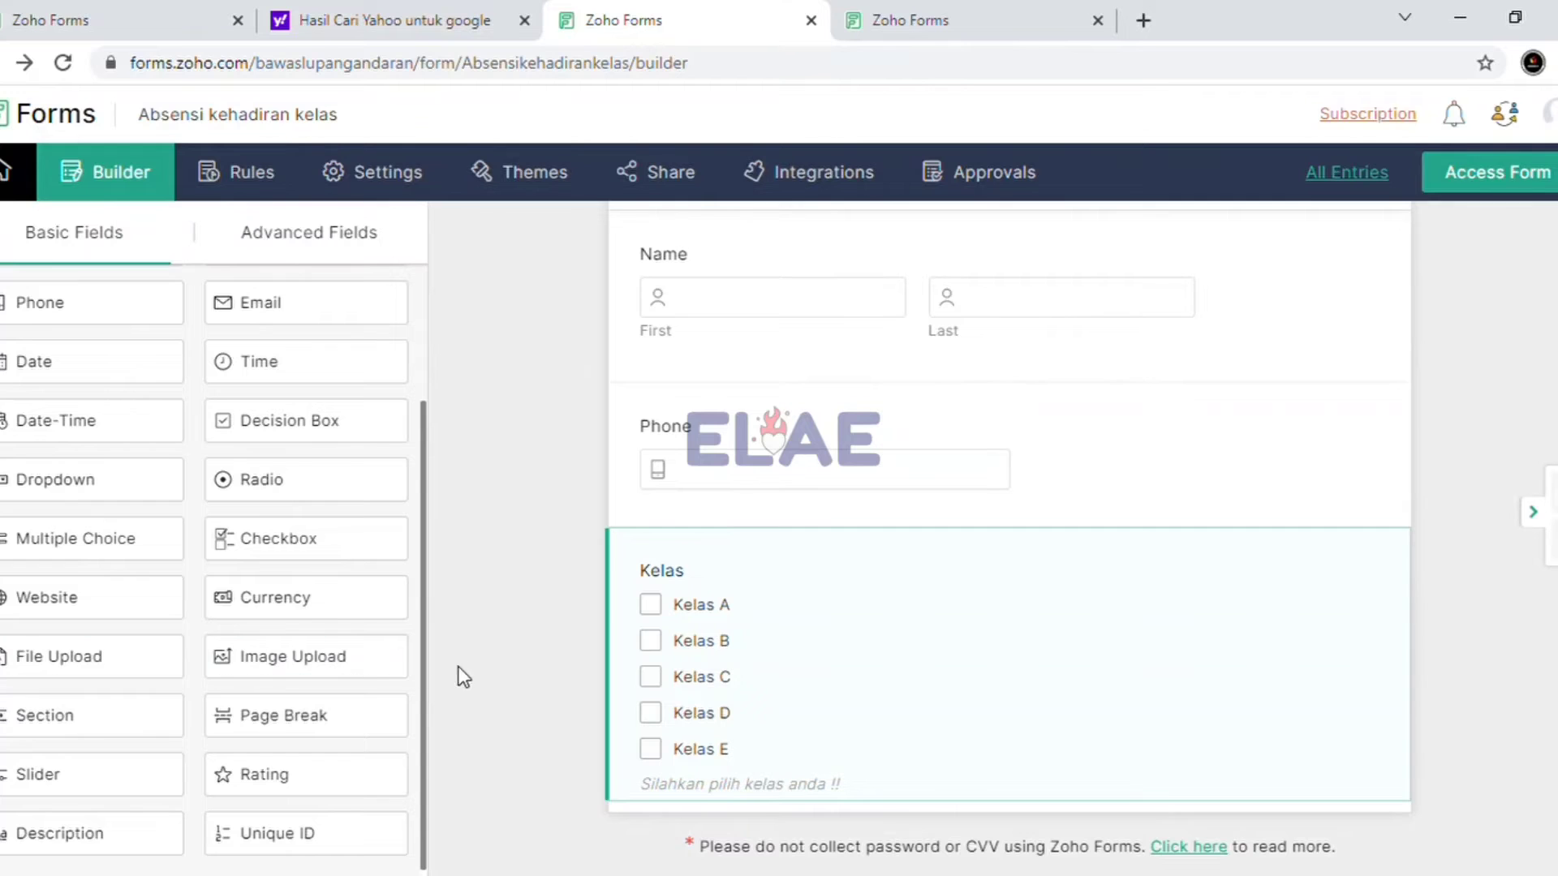
Add an Image Upload field below the Kelas field and a Signature field beneath it
left_click_drag(308, 658, 803, 784)
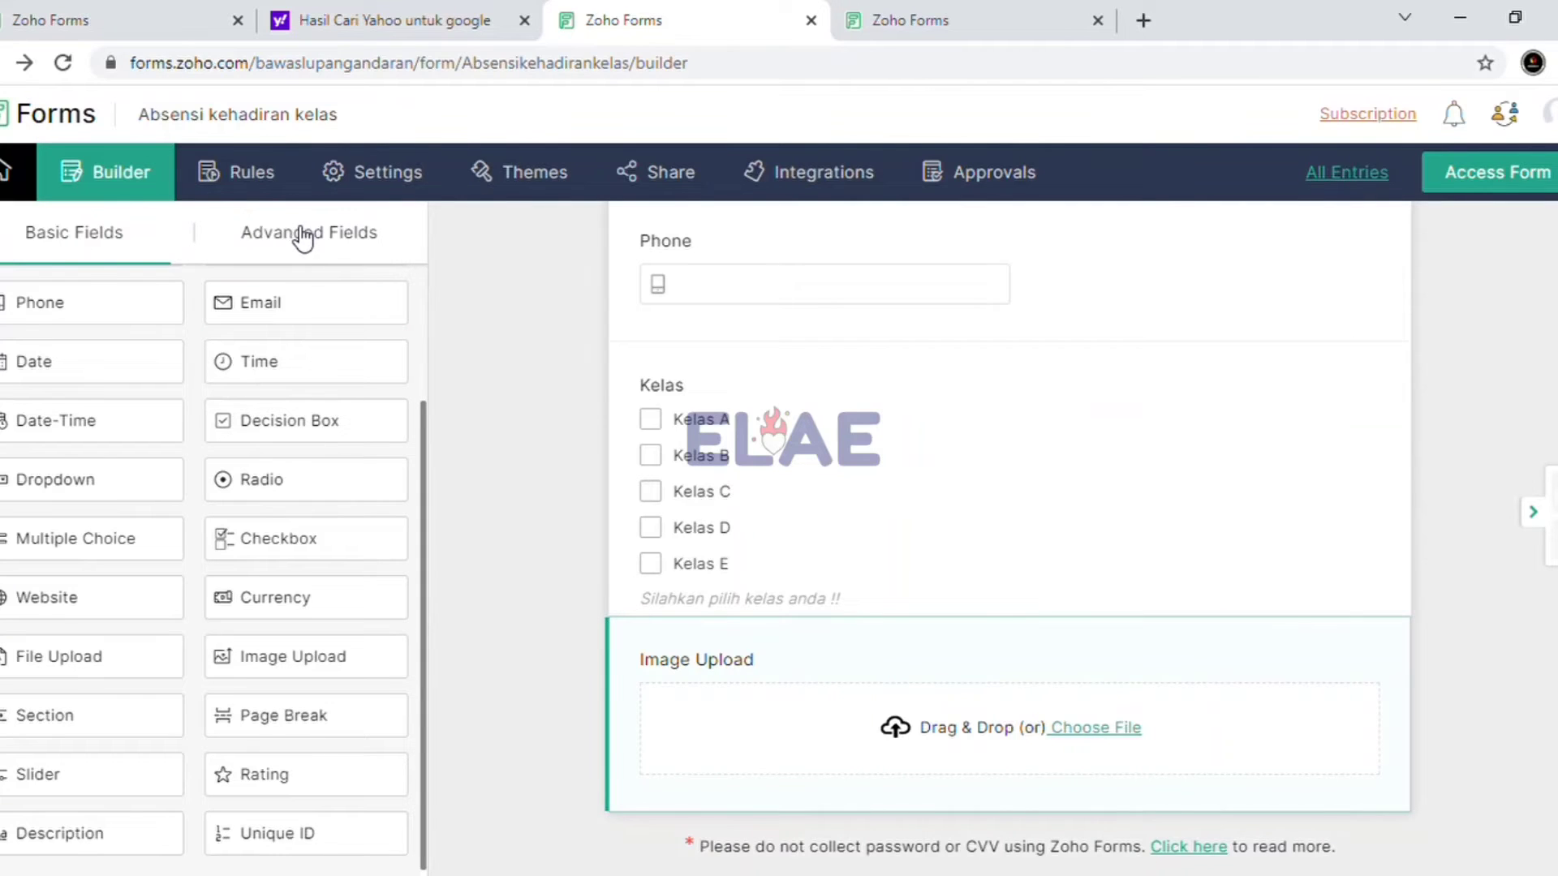
left_click_drag(421, 519, 424, 330)
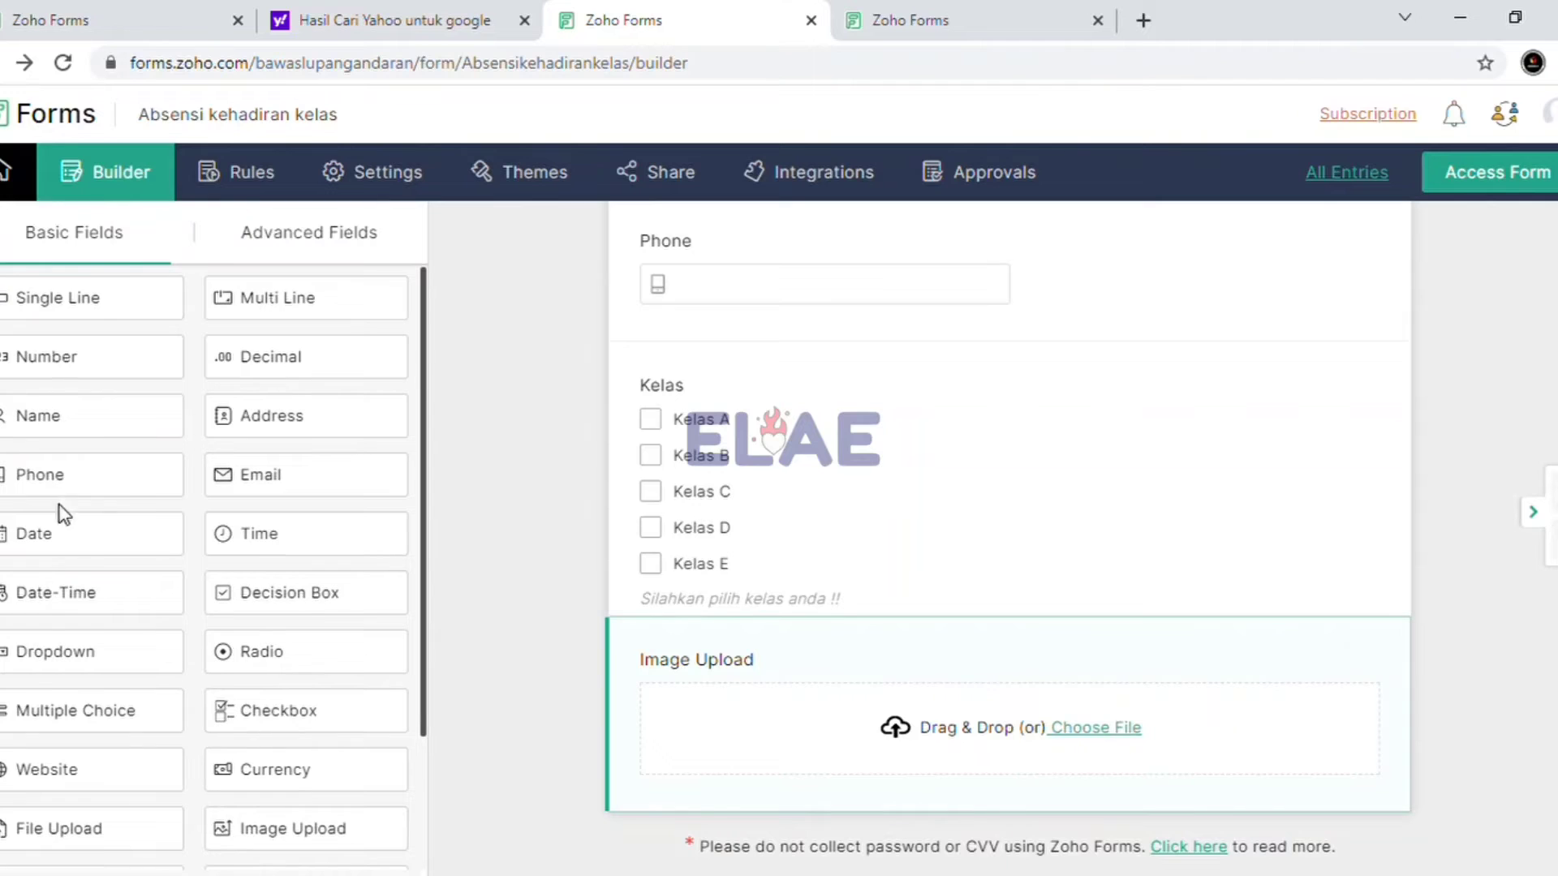
mouse_move(427, 361)
left_mouse_down()
mouse_move(428, 636)
mouse_move(424, 336)
left_mouse_up()
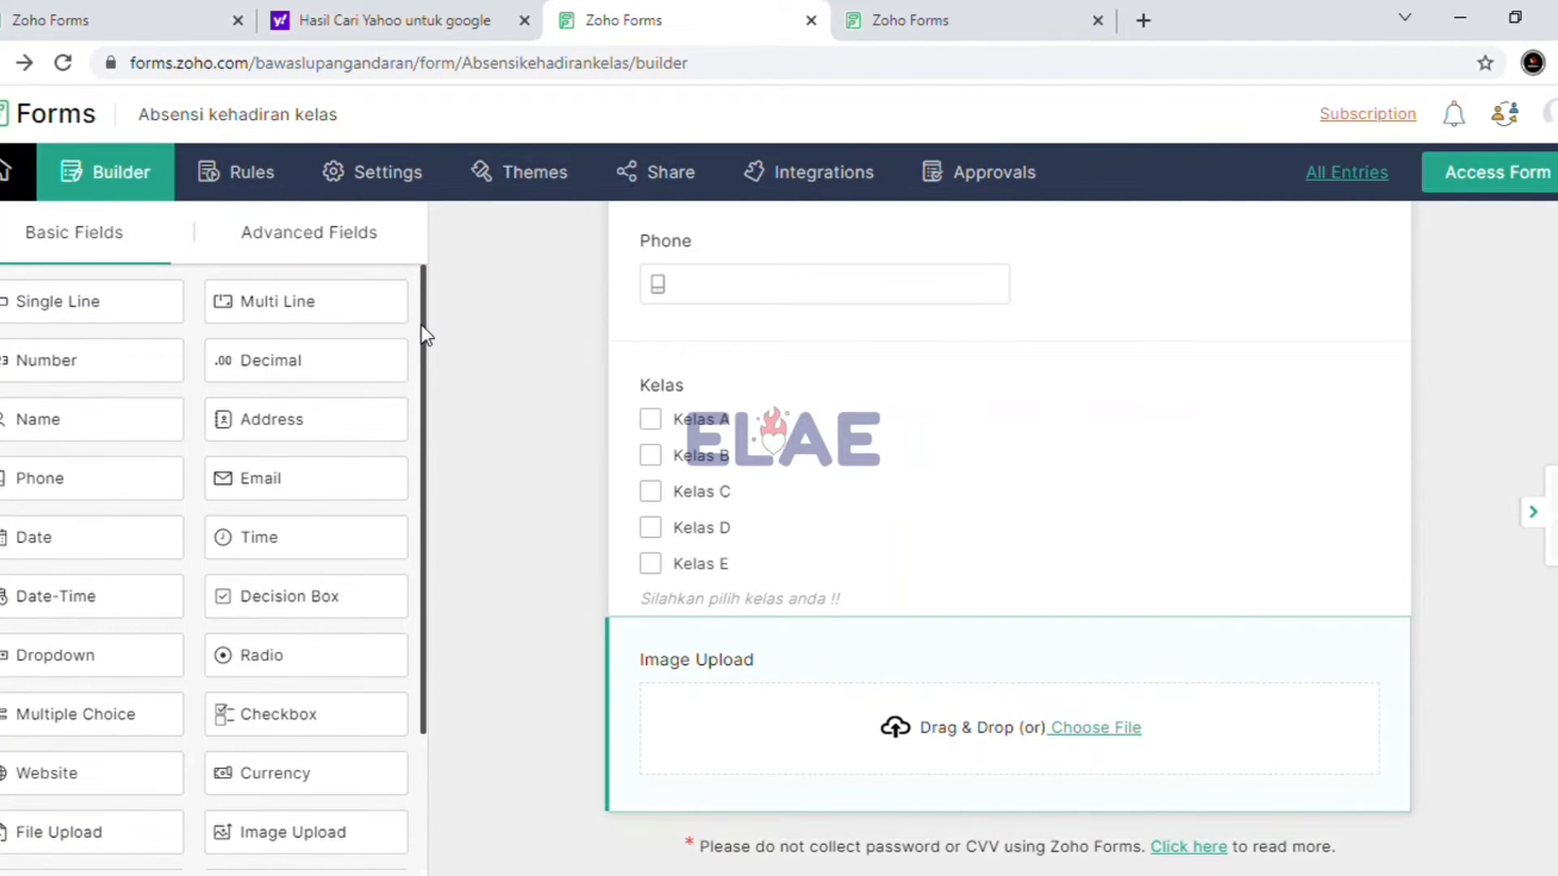
left_click(316, 241)
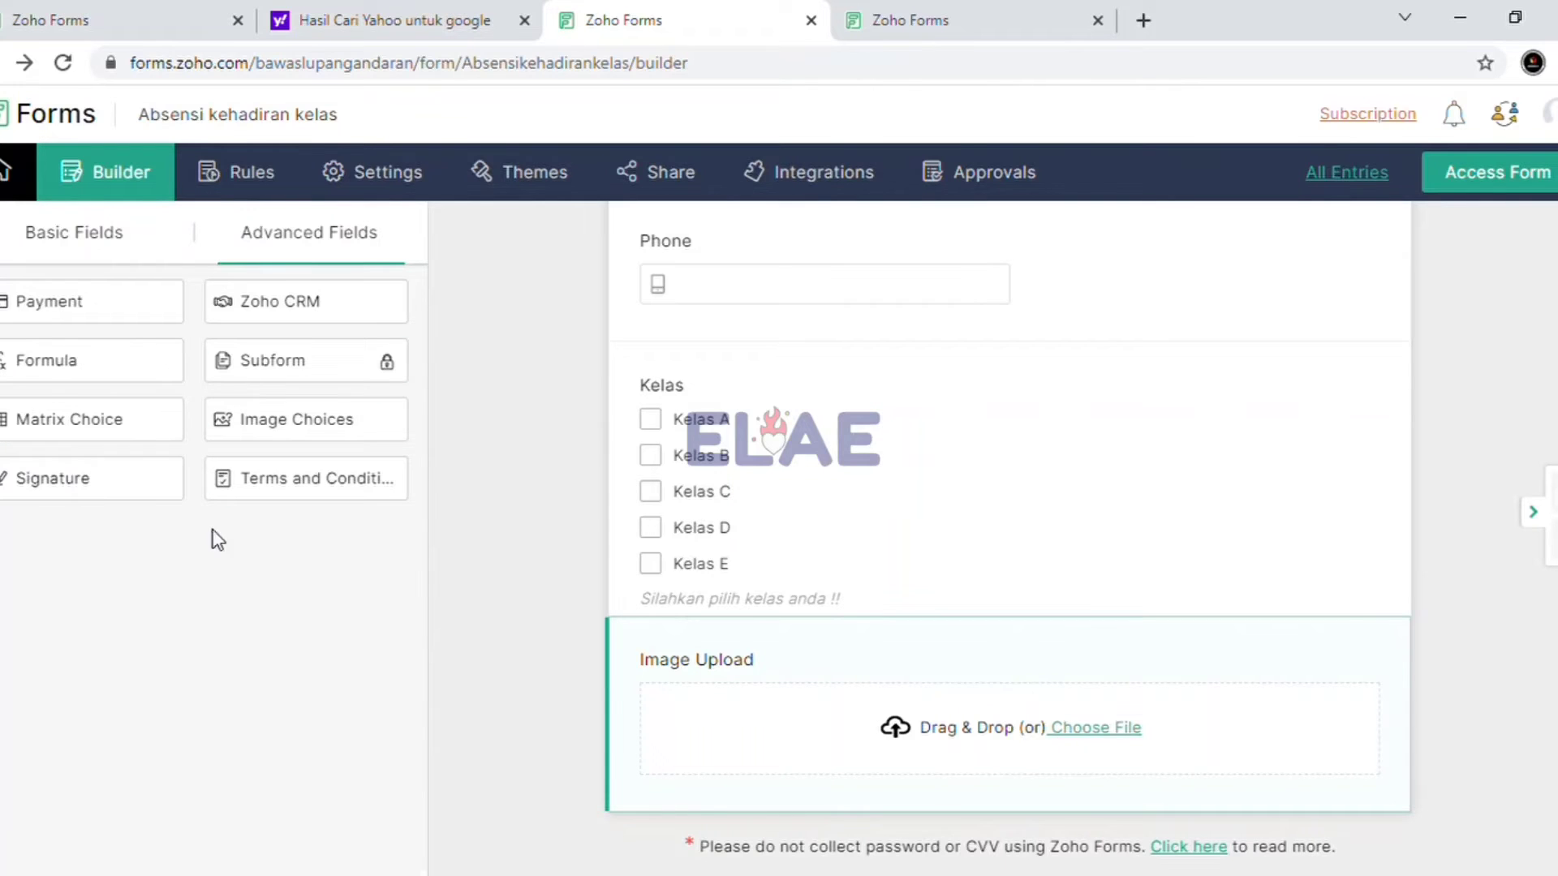
mouse_move(122, 496)
left_mouse_down()
mouse_move(1144, 825)
mouse_move(909, 854)
mouse_move(877, 782)
left_mouse_up()
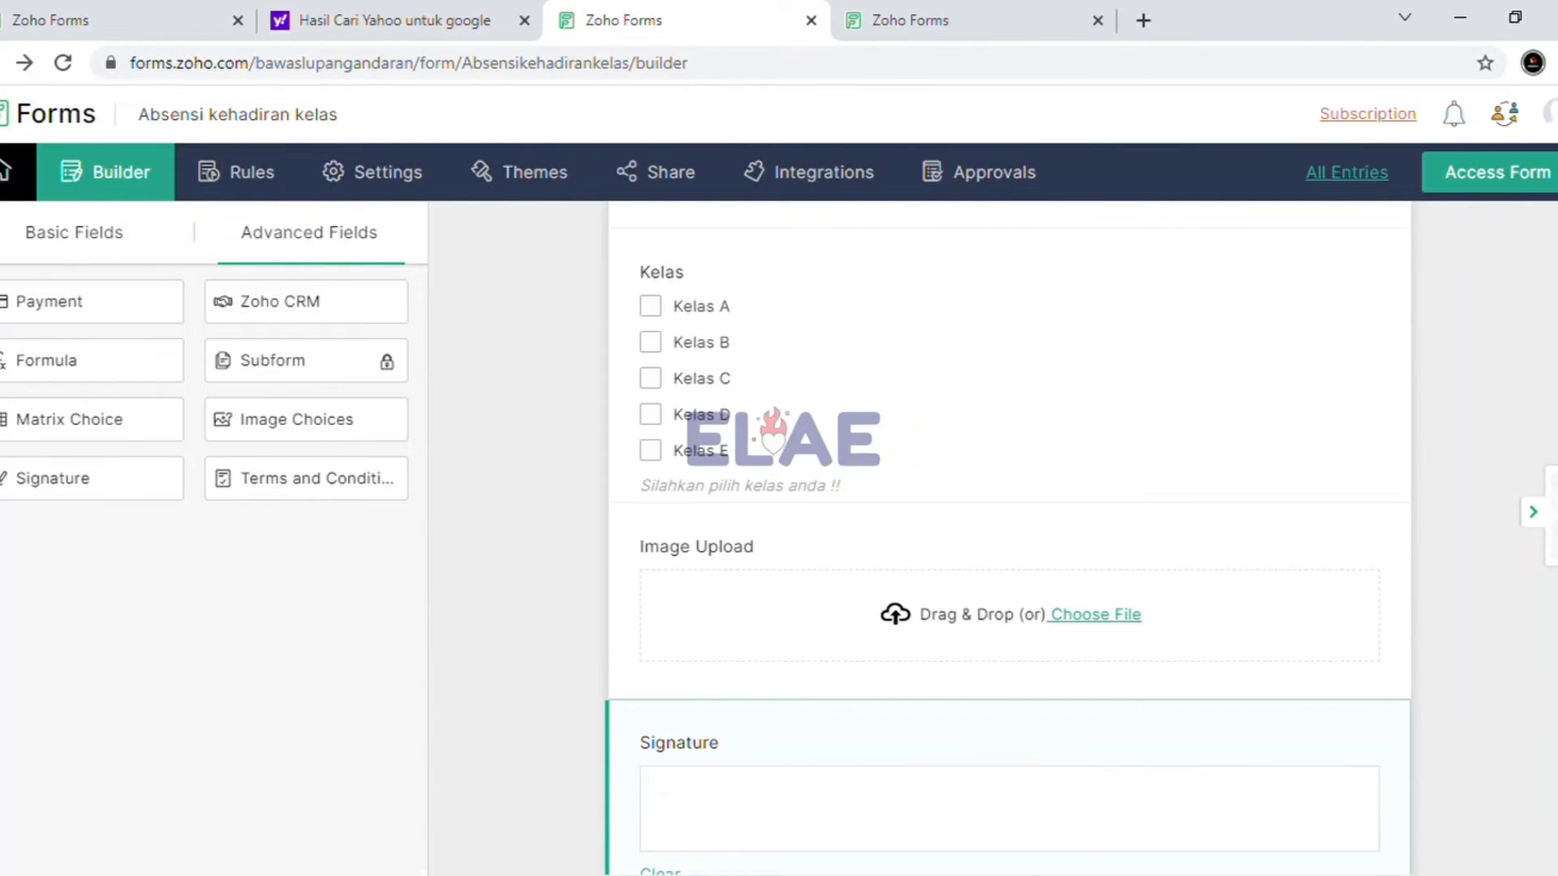
Review all fields of the attendance form from top to bottom and open the live form
scroll(1011, 536, "up", 7)
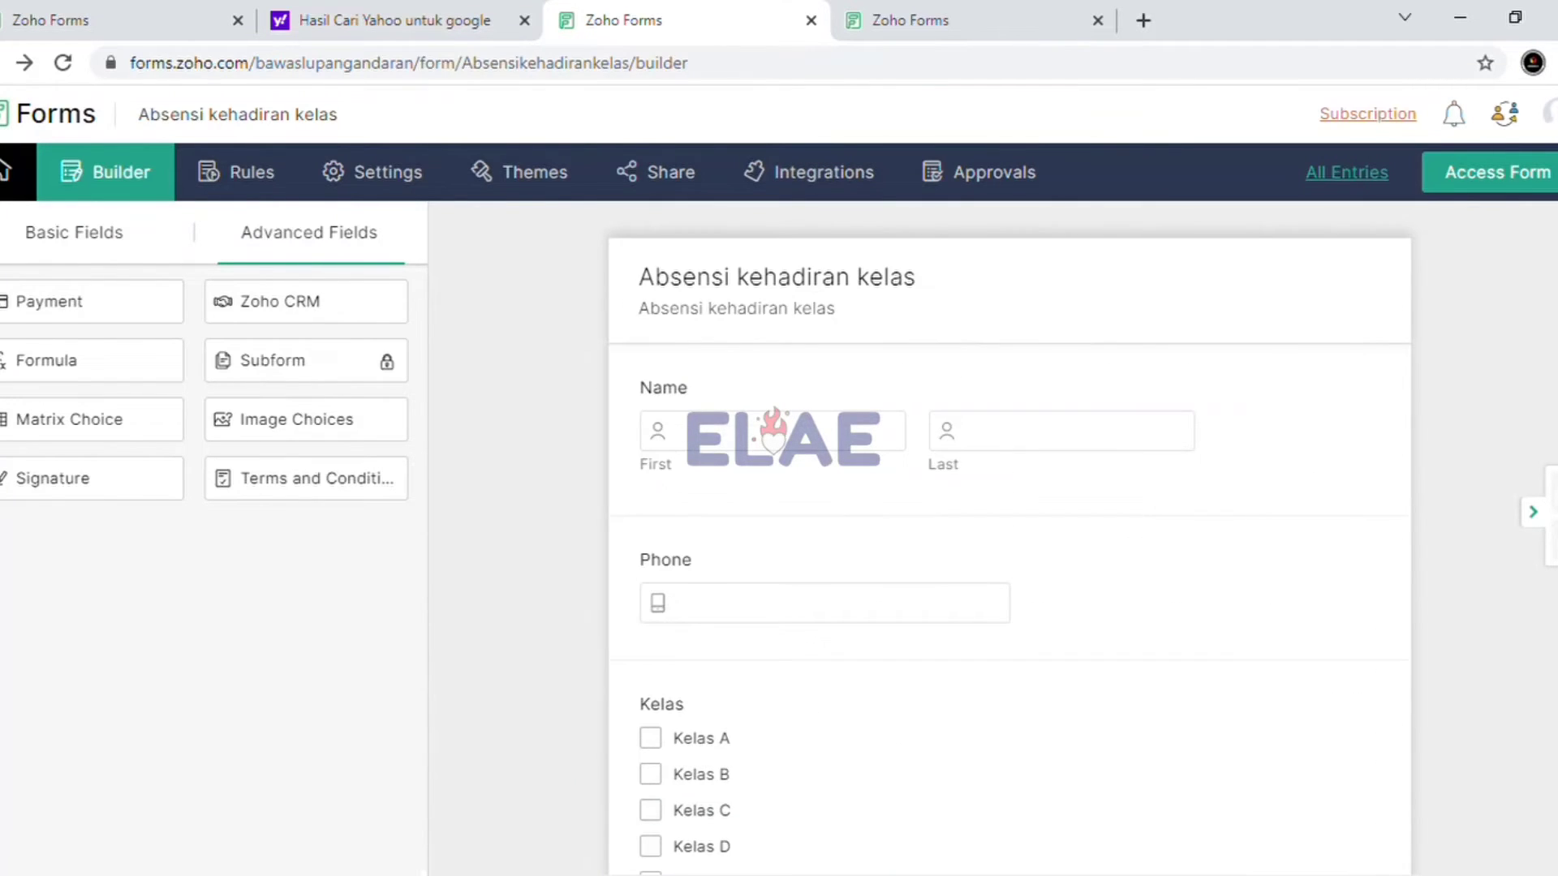
scroll(1010, 536, "down", 7)
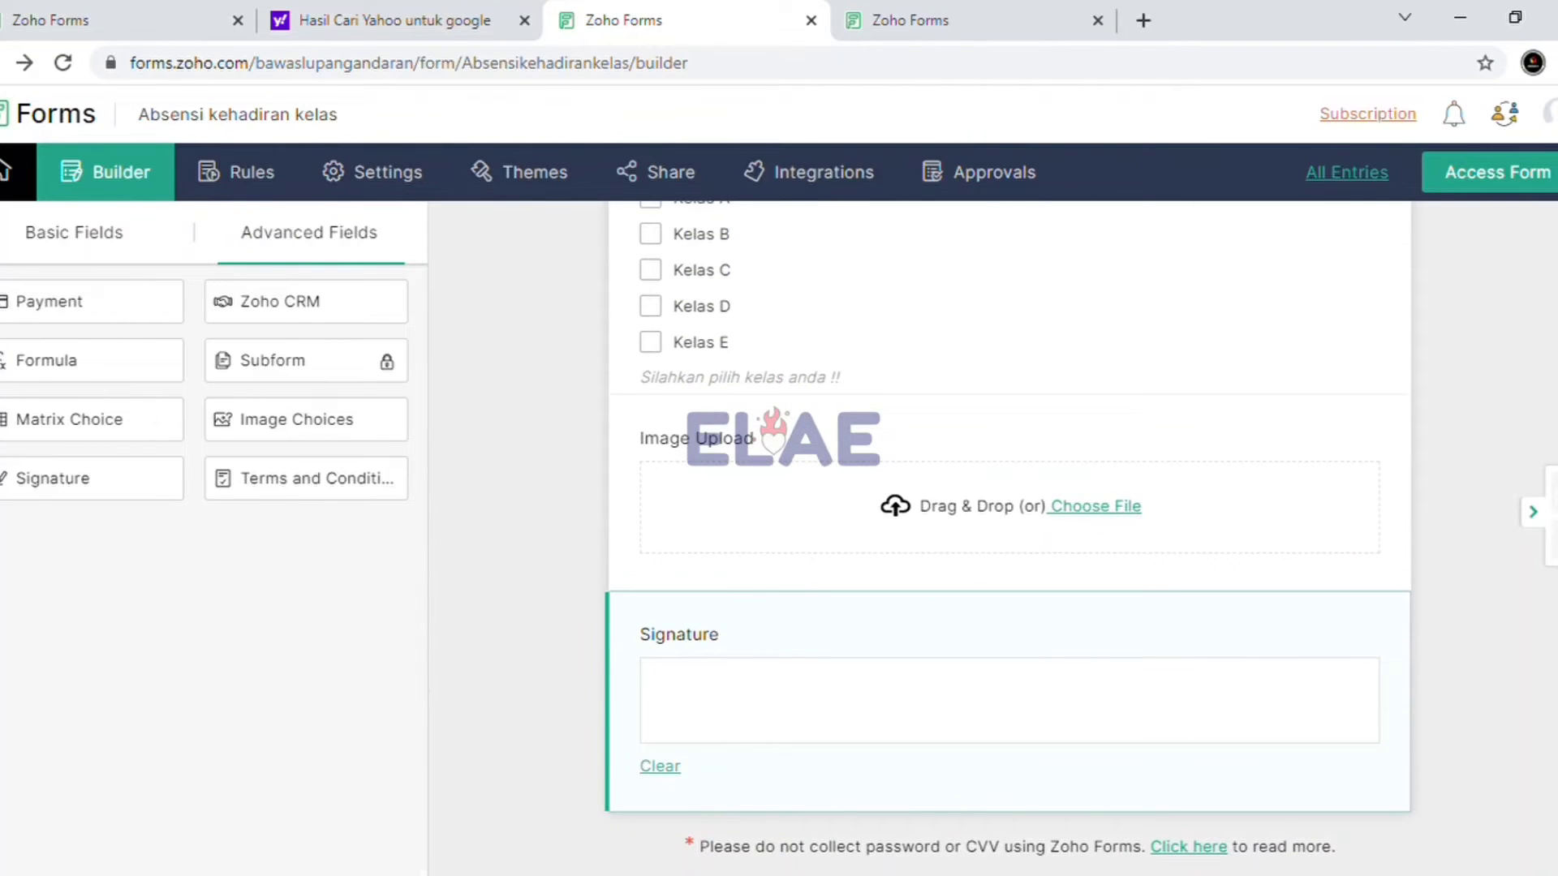
scroll(1010, 535, "up", 7)
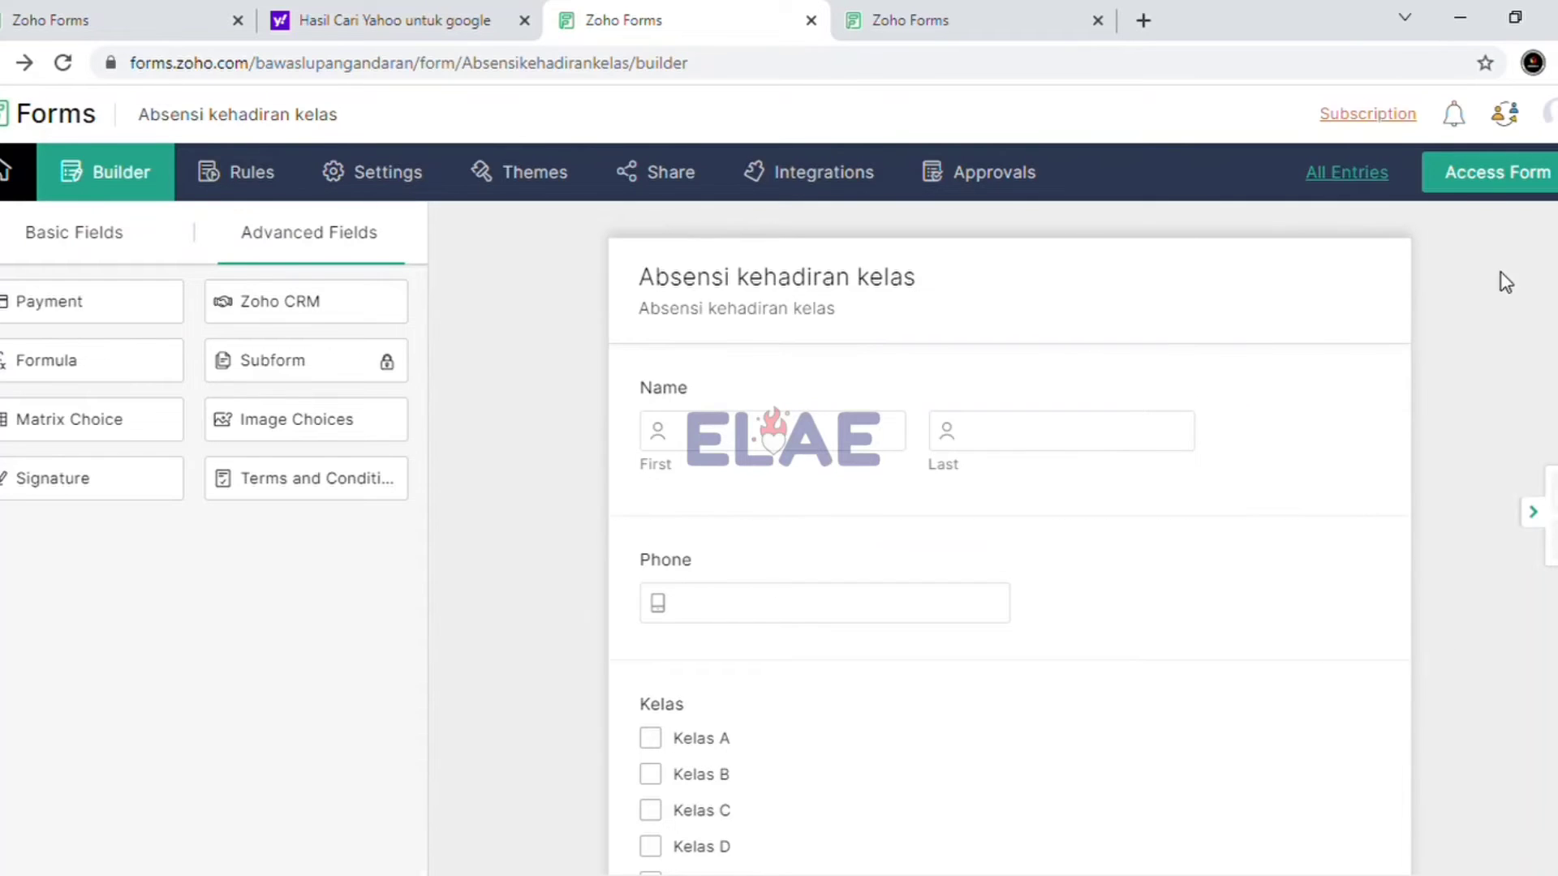
left_click(1472, 177)
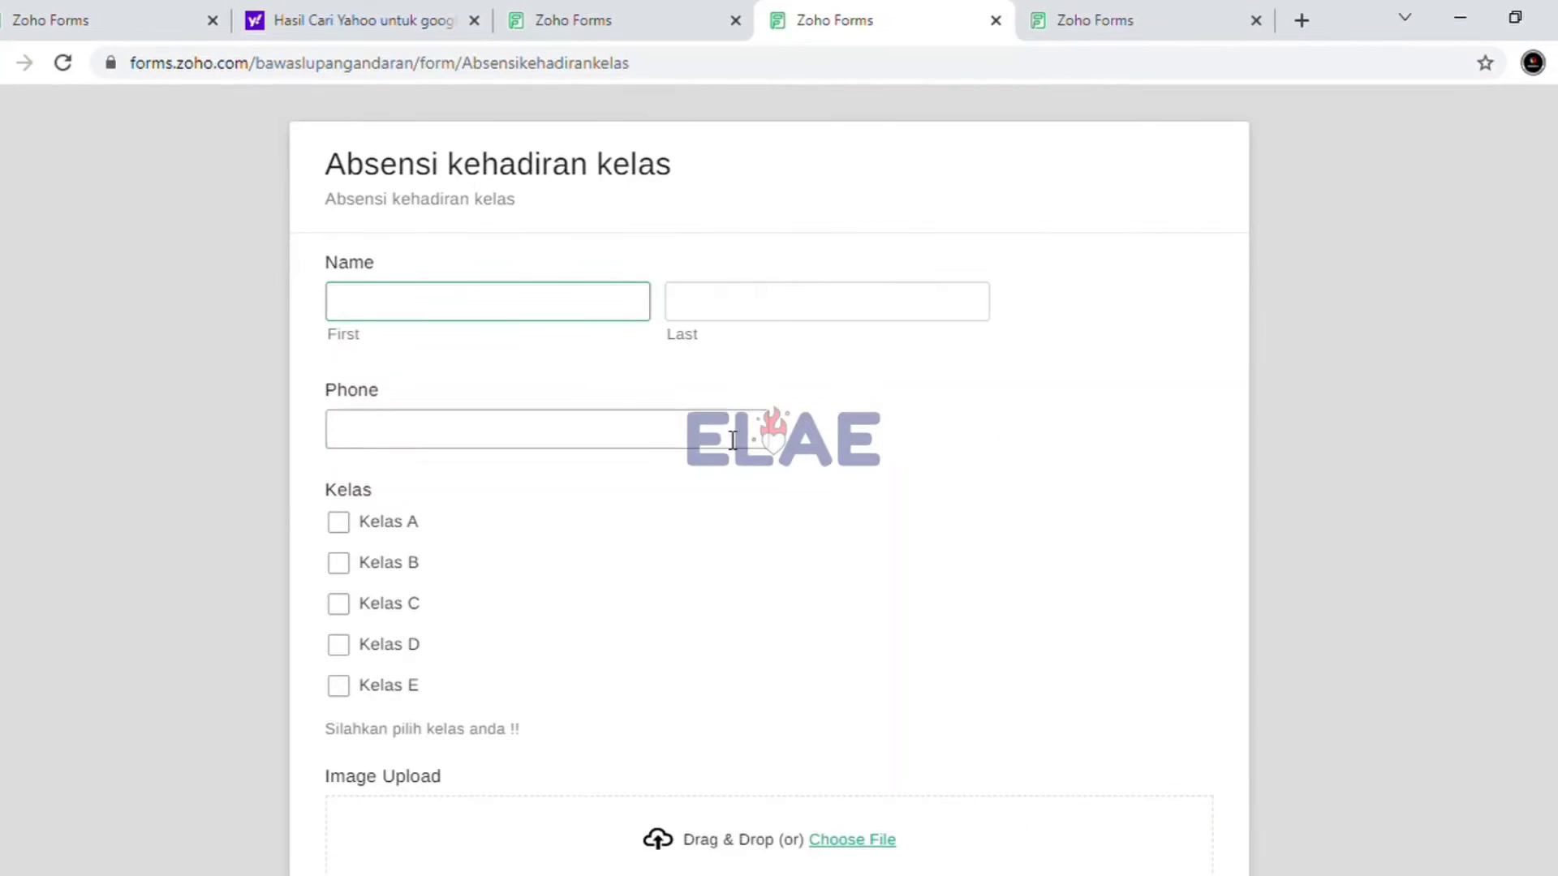
Try the live form's Signature field with a freehand stroke, clear it, and try choosing a file for the Image Upload field
scroll(697, 476, "down", 7)
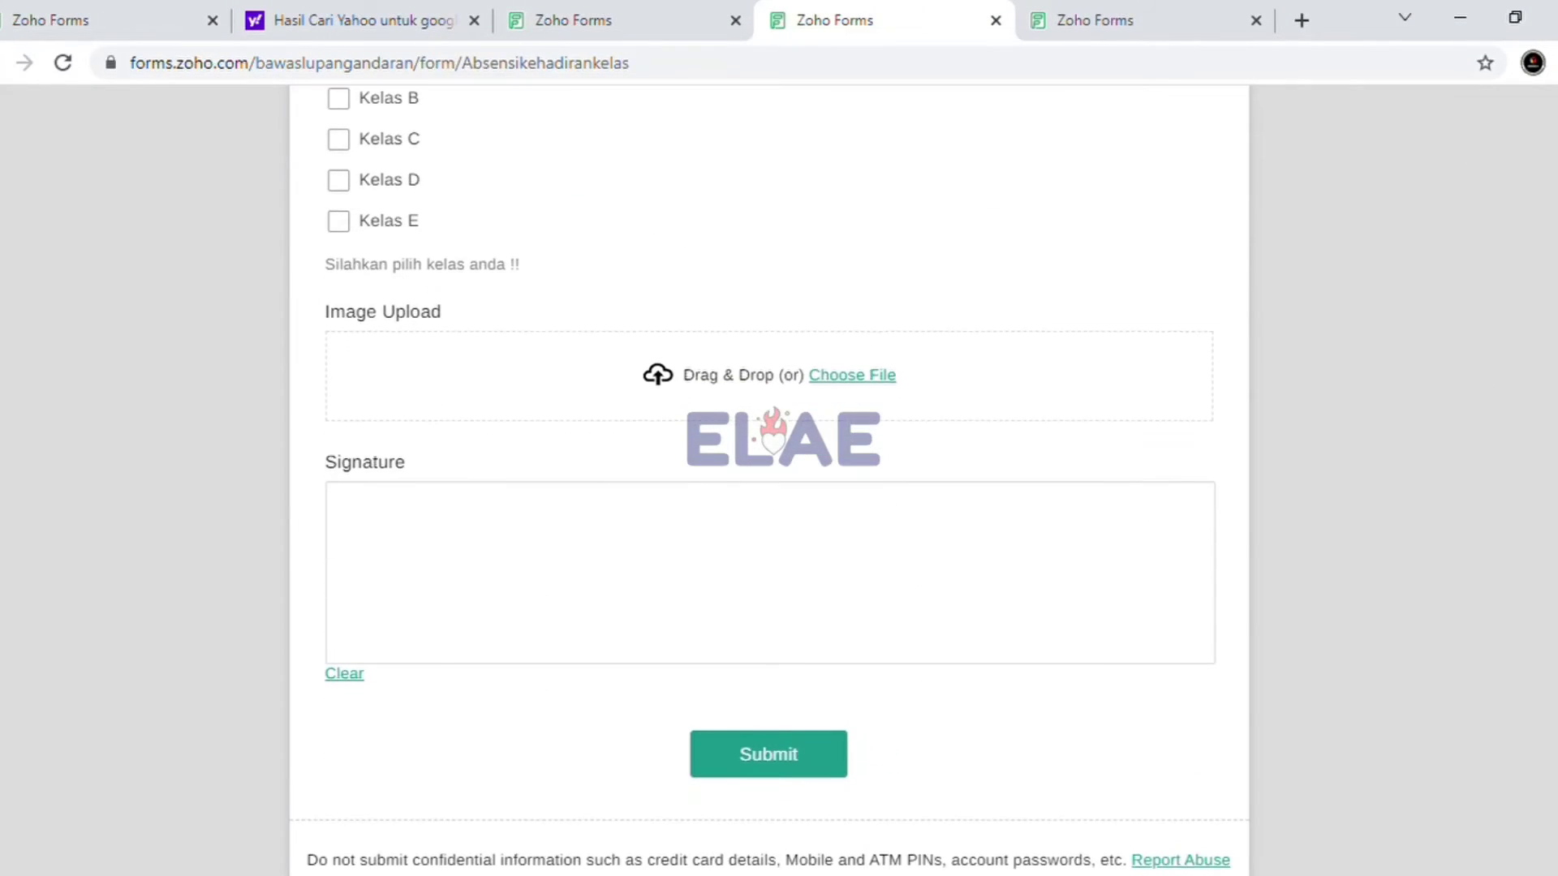
mouse_move(819, 420)
left_mouse_down()
mouse_move(765, 476)
mouse_move(887, 490)
left_mouse_up()
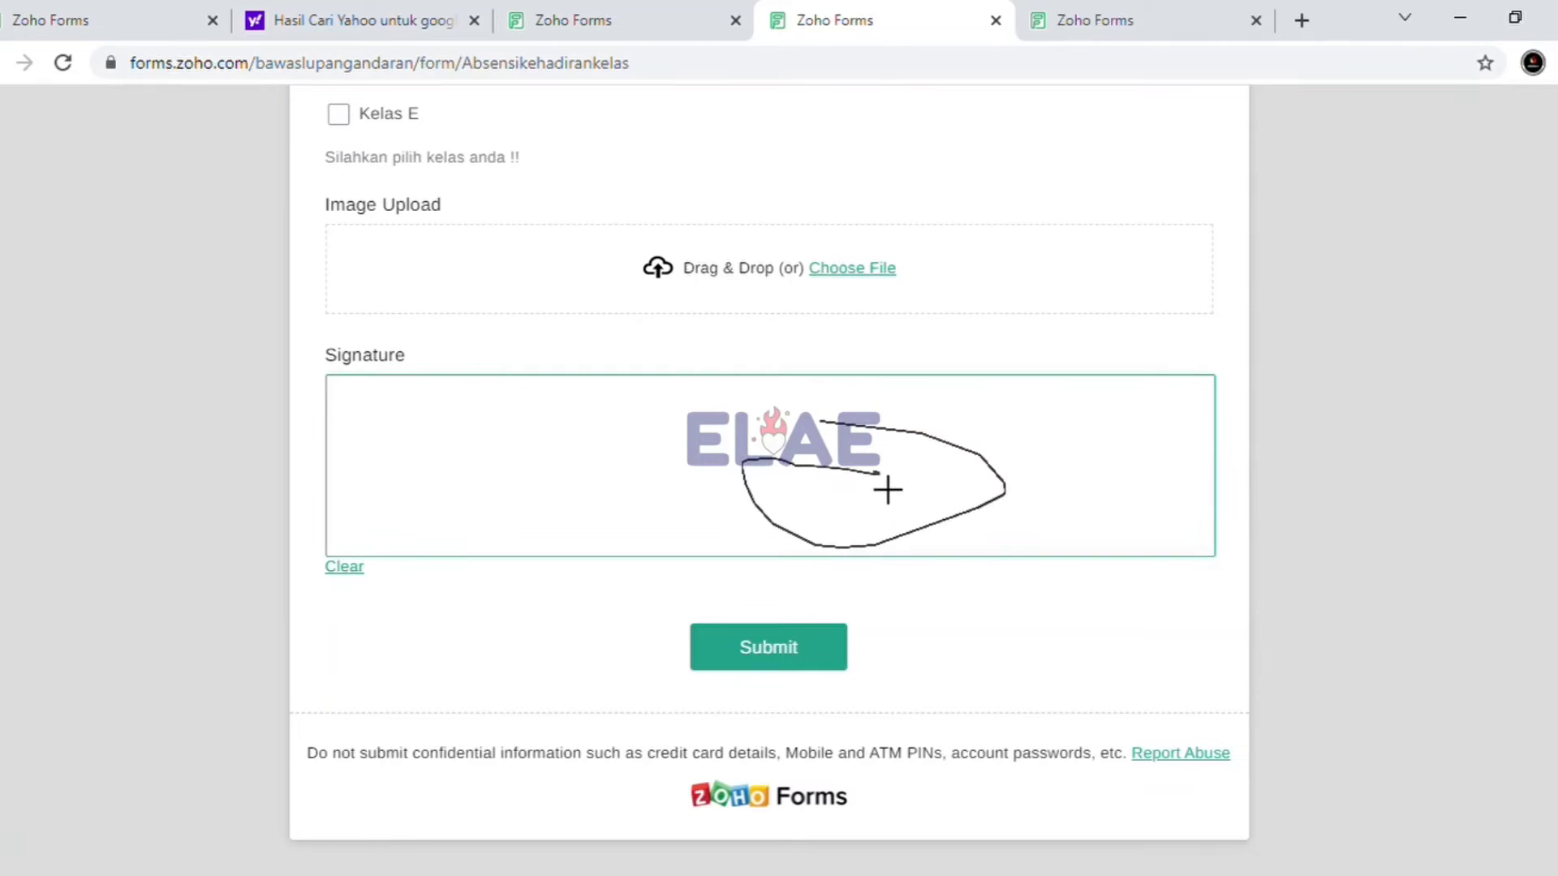
left_click(346, 568)
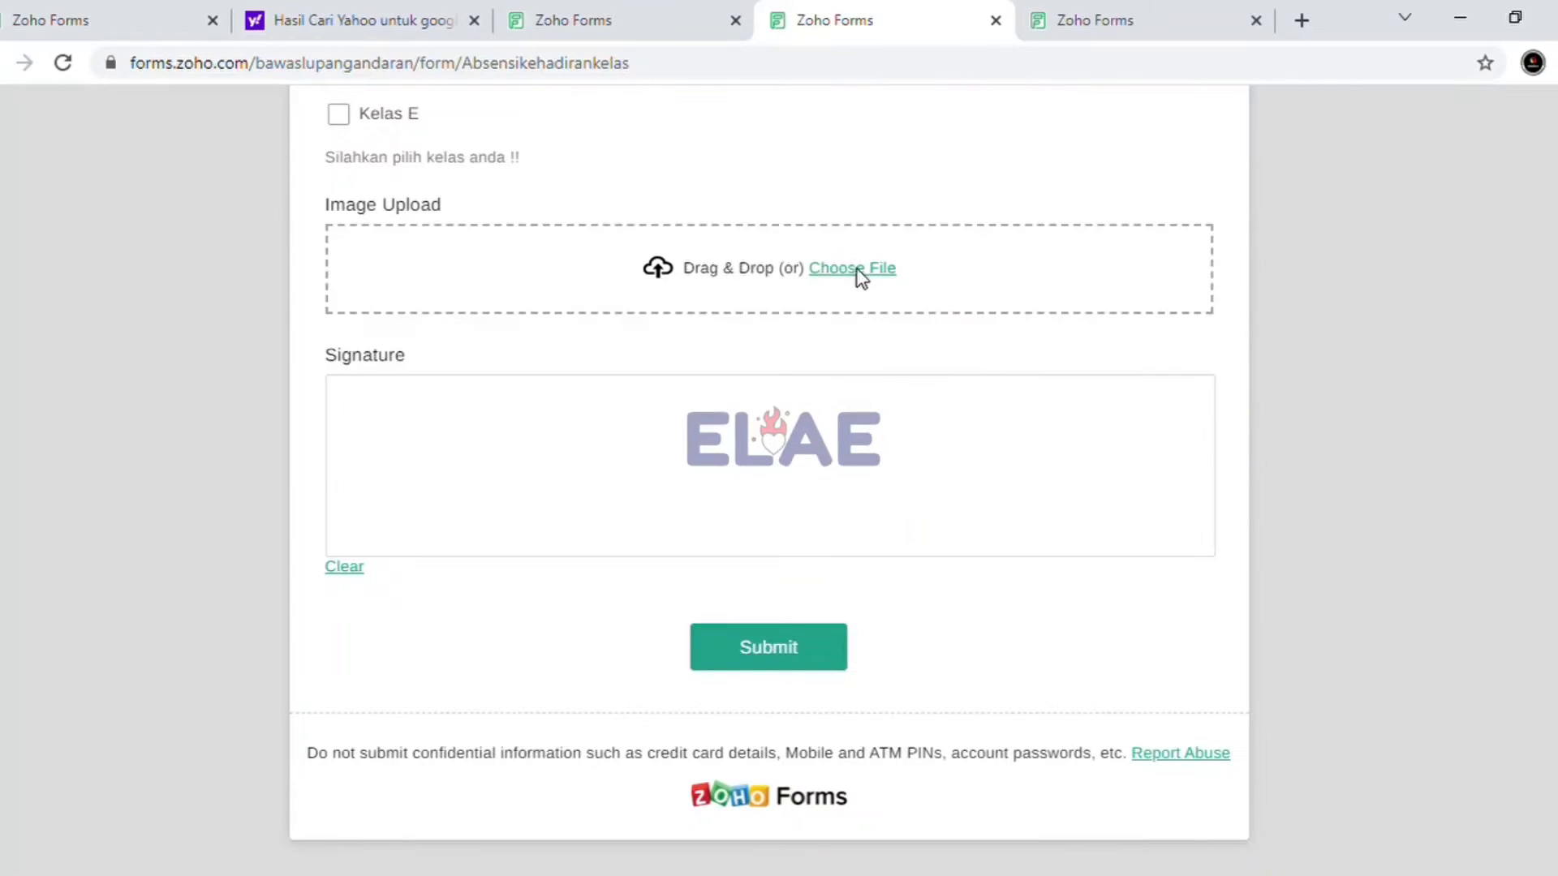
left_click(672, 279)
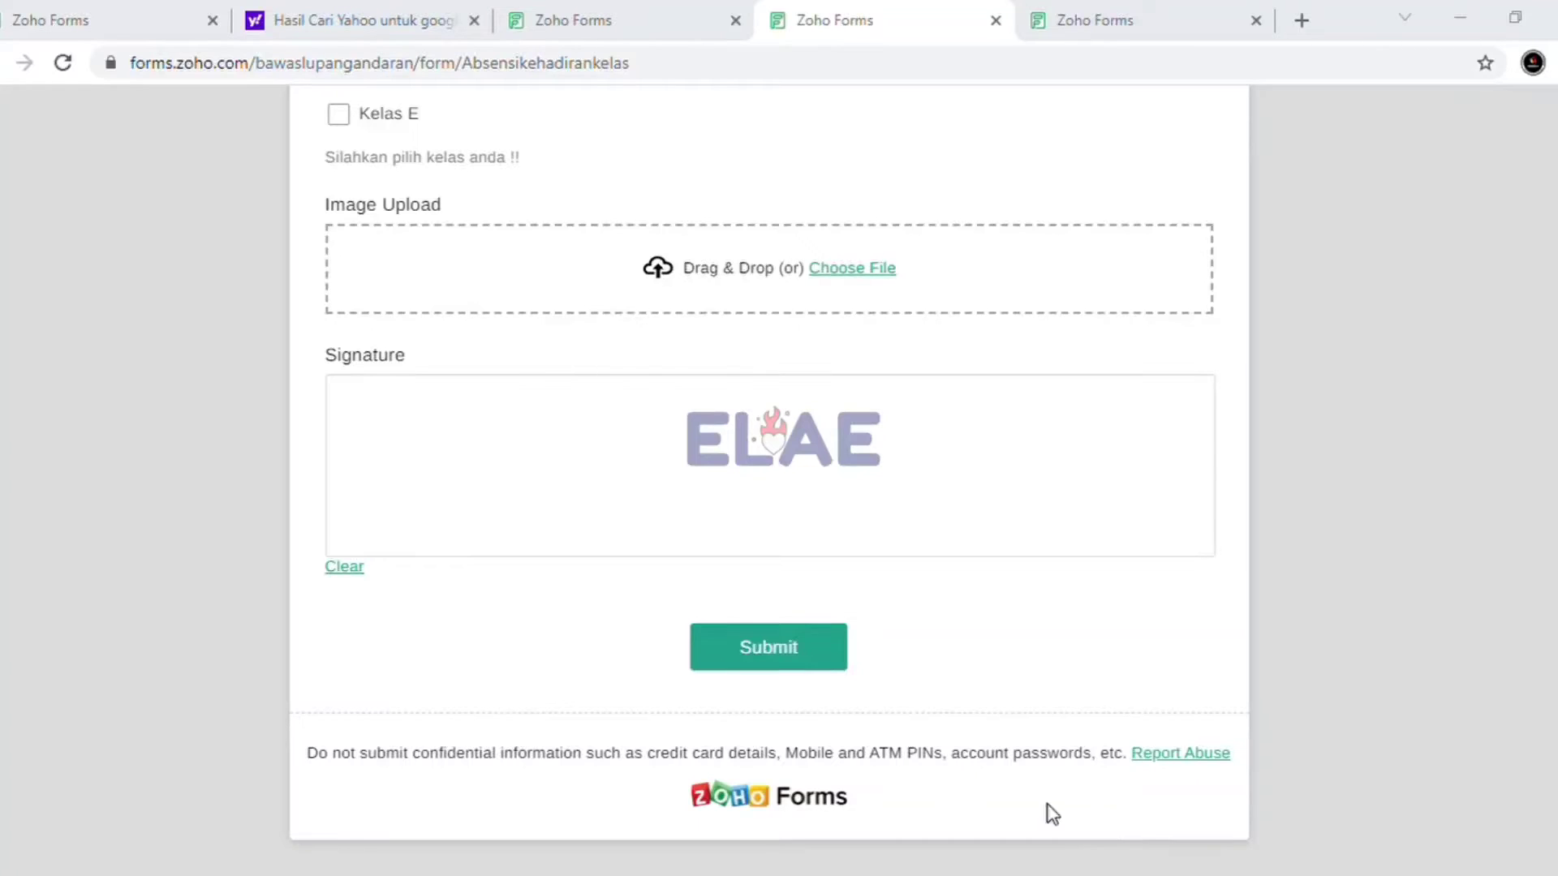
left_click(1134, 834)
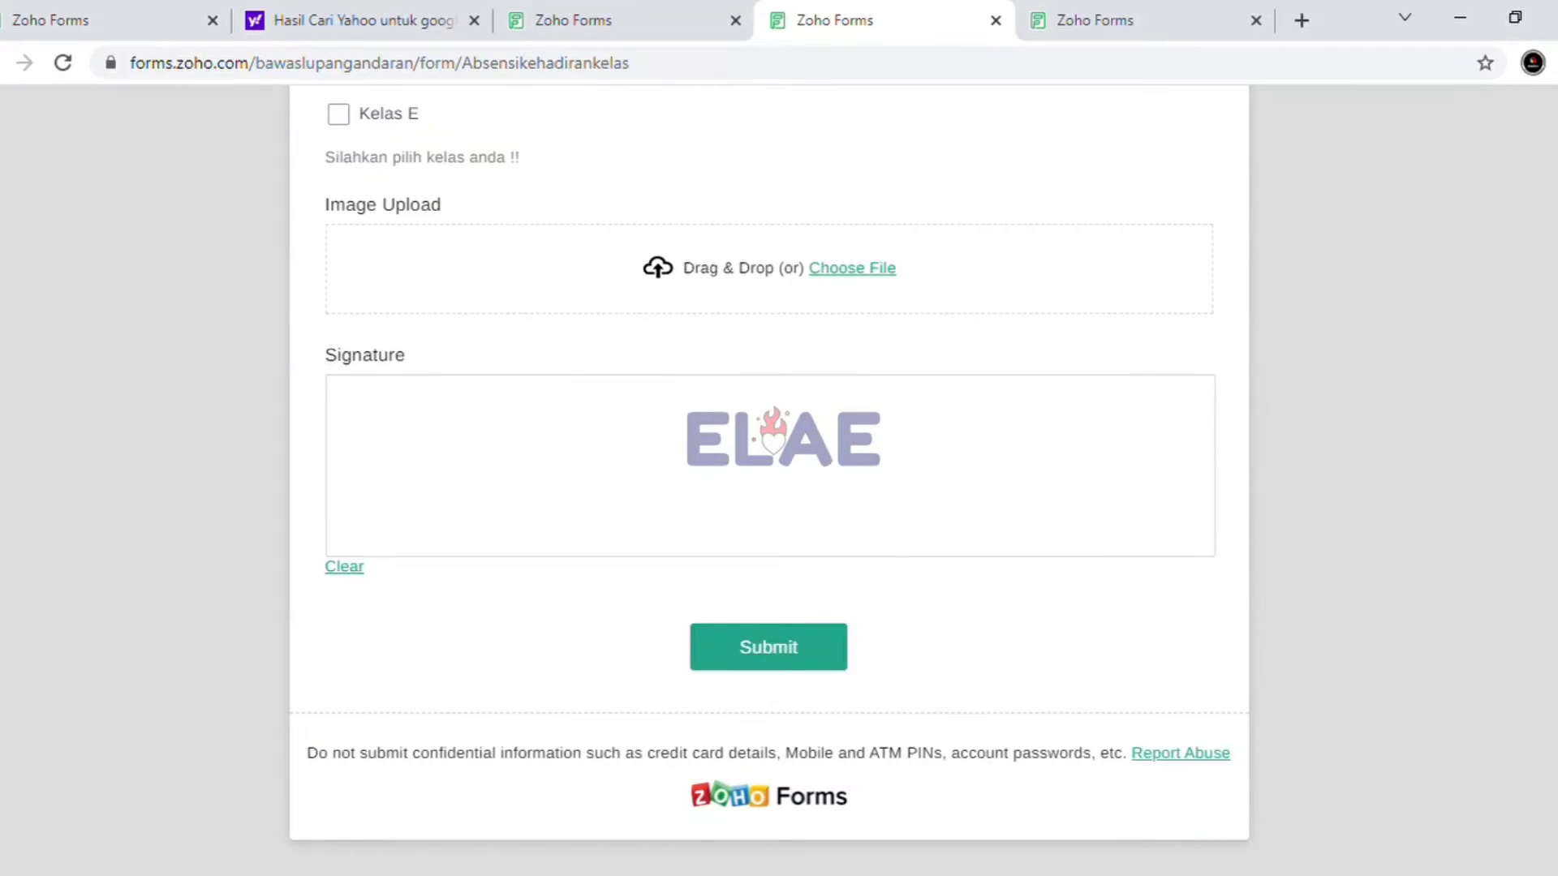
Return to the form builder and copy the attendance form's public permalink from its sharing settings
scroll(769, 479, "up", 7)
scroll(769, 479, "down", 3)
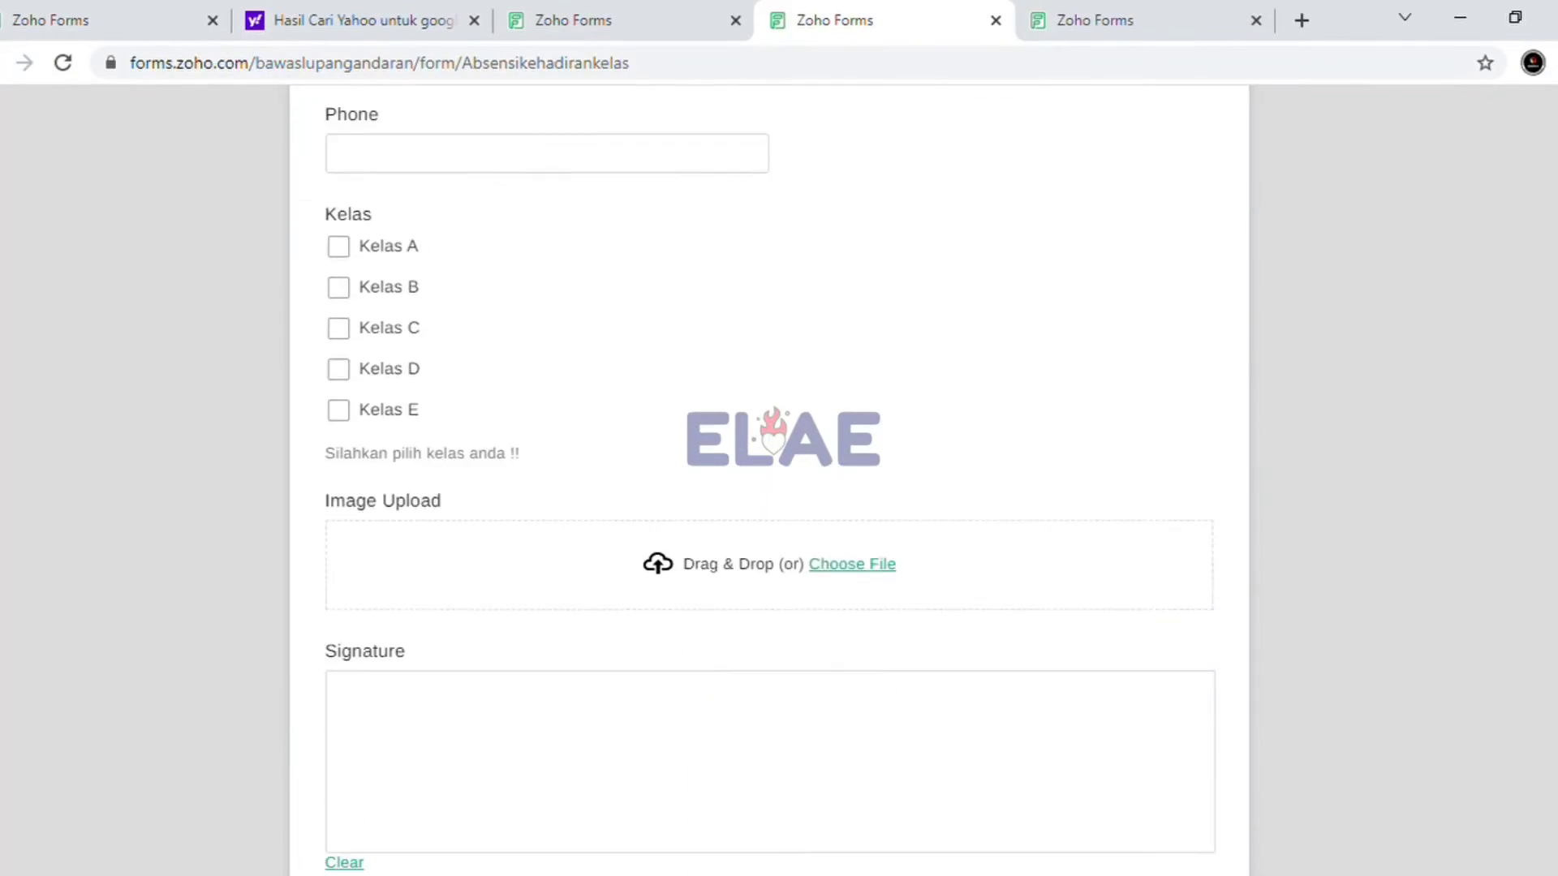
scroll(769, 478, "up", 3)
left_click(641, 16)
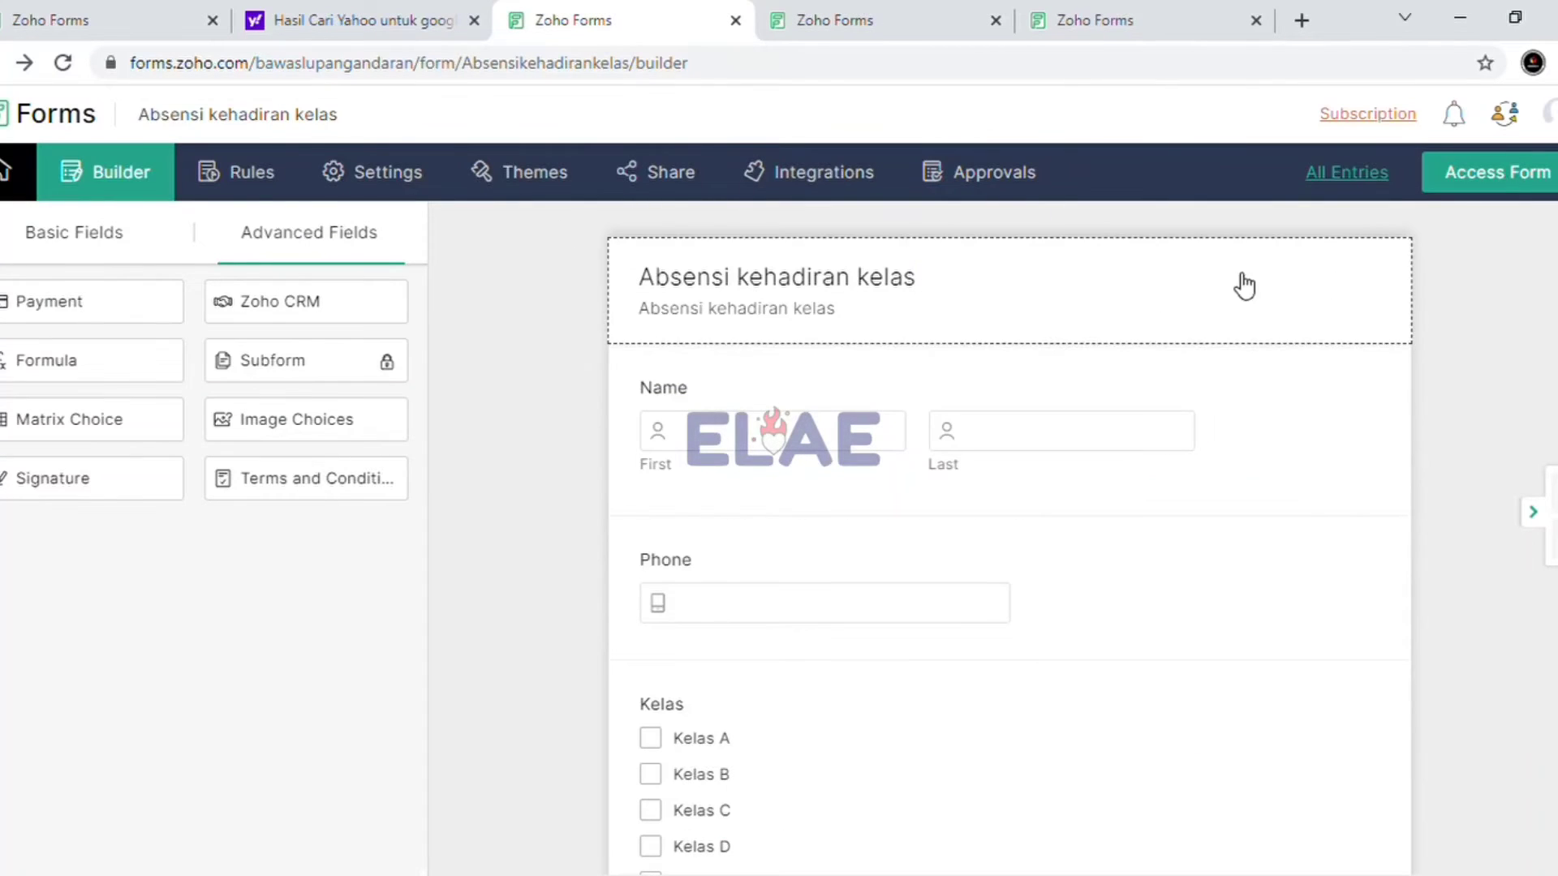
left_click(689, 185)
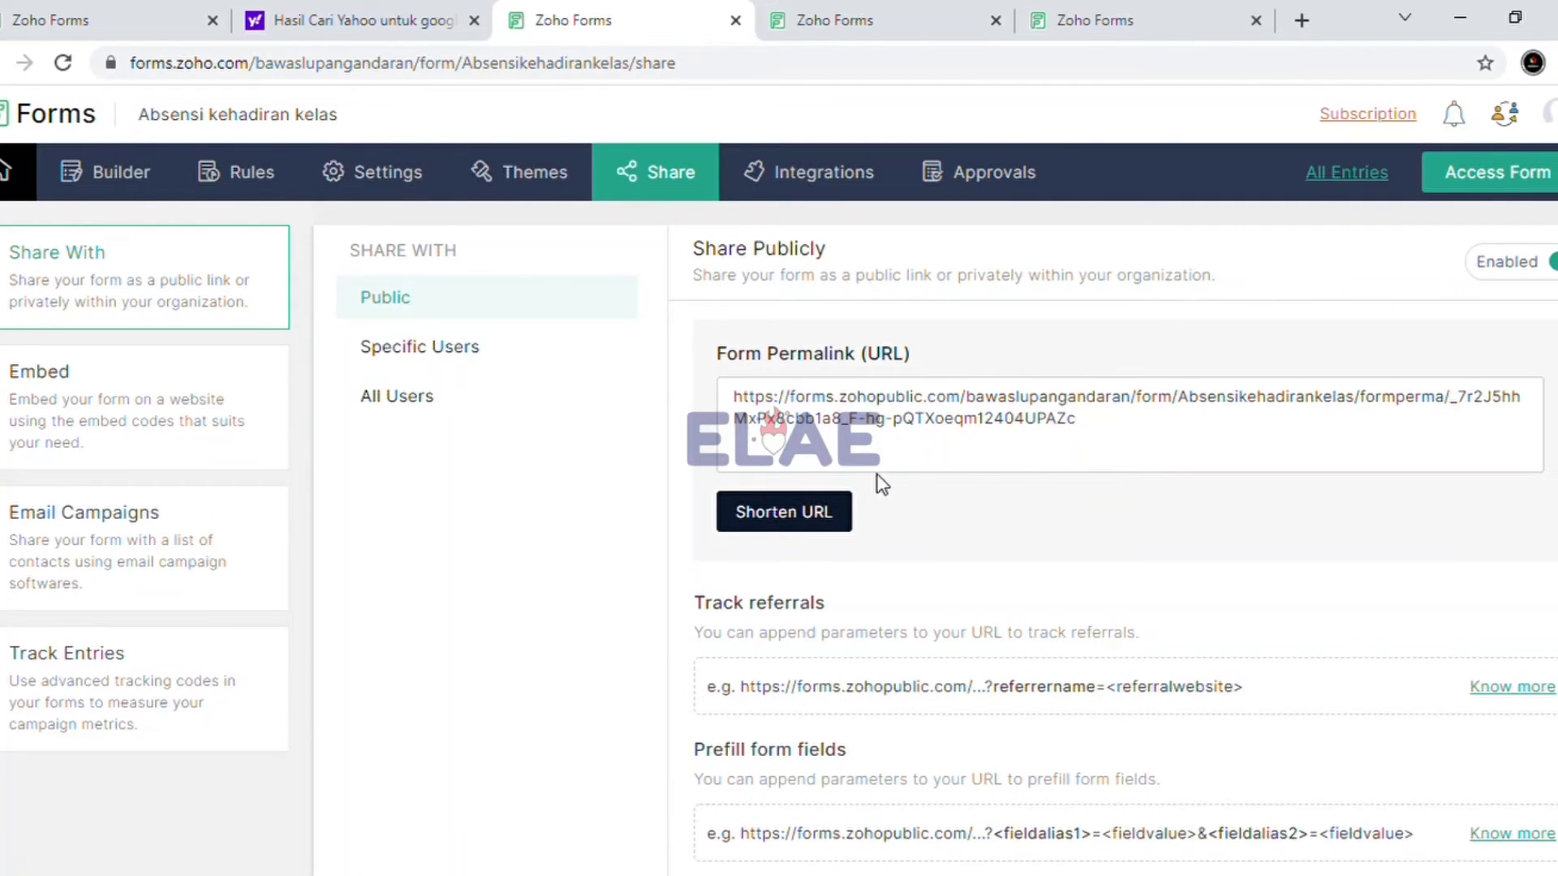
left_click_drag(1074, 419, 741, 399)
key("ctrl+c")
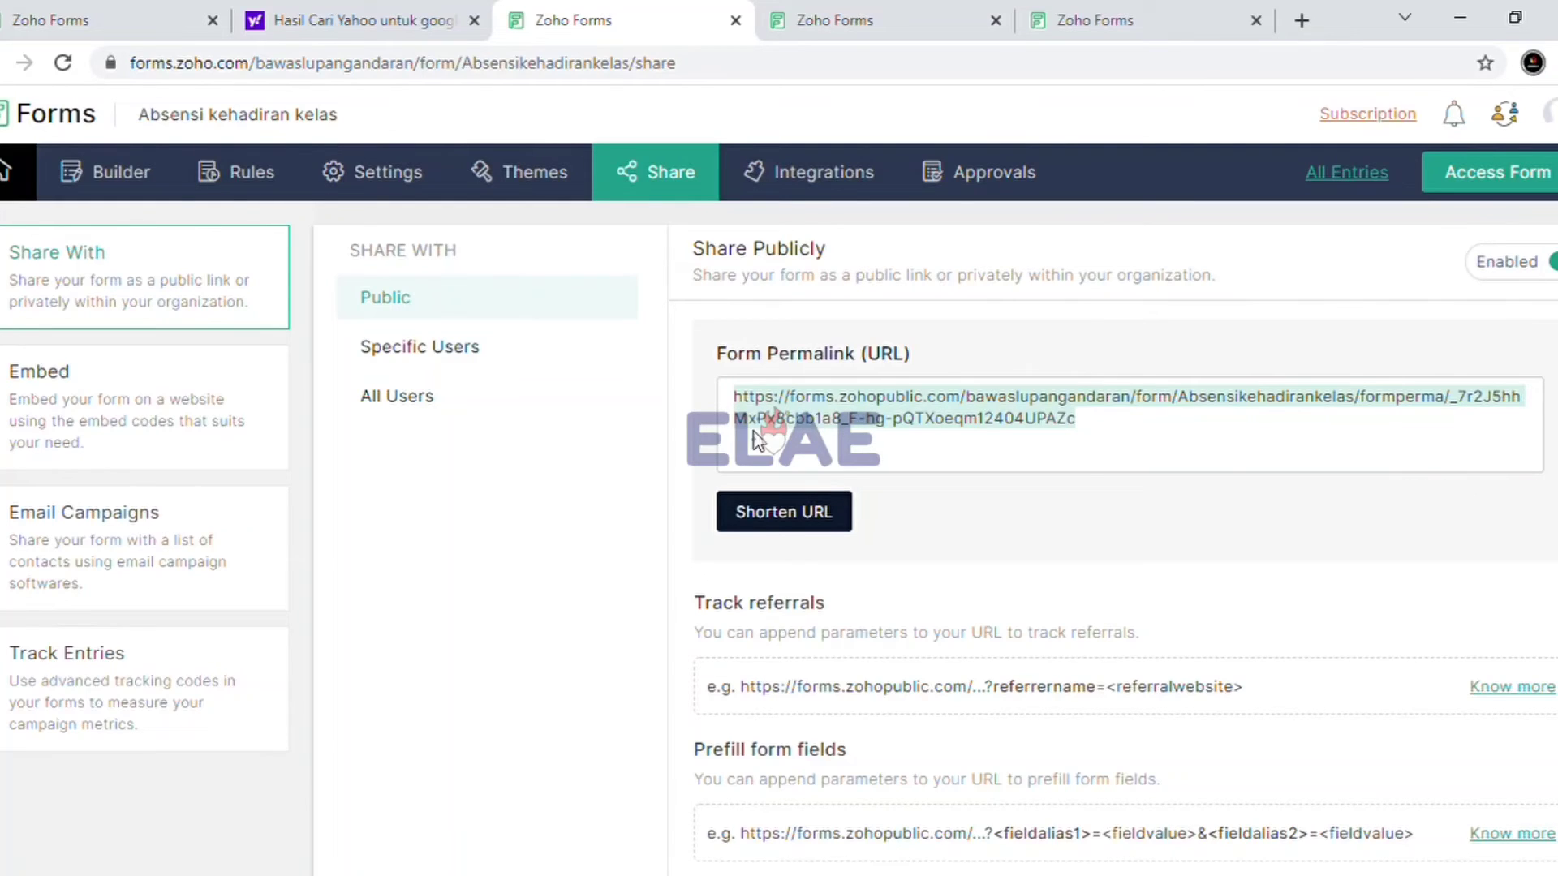
left_click(1077, 492)
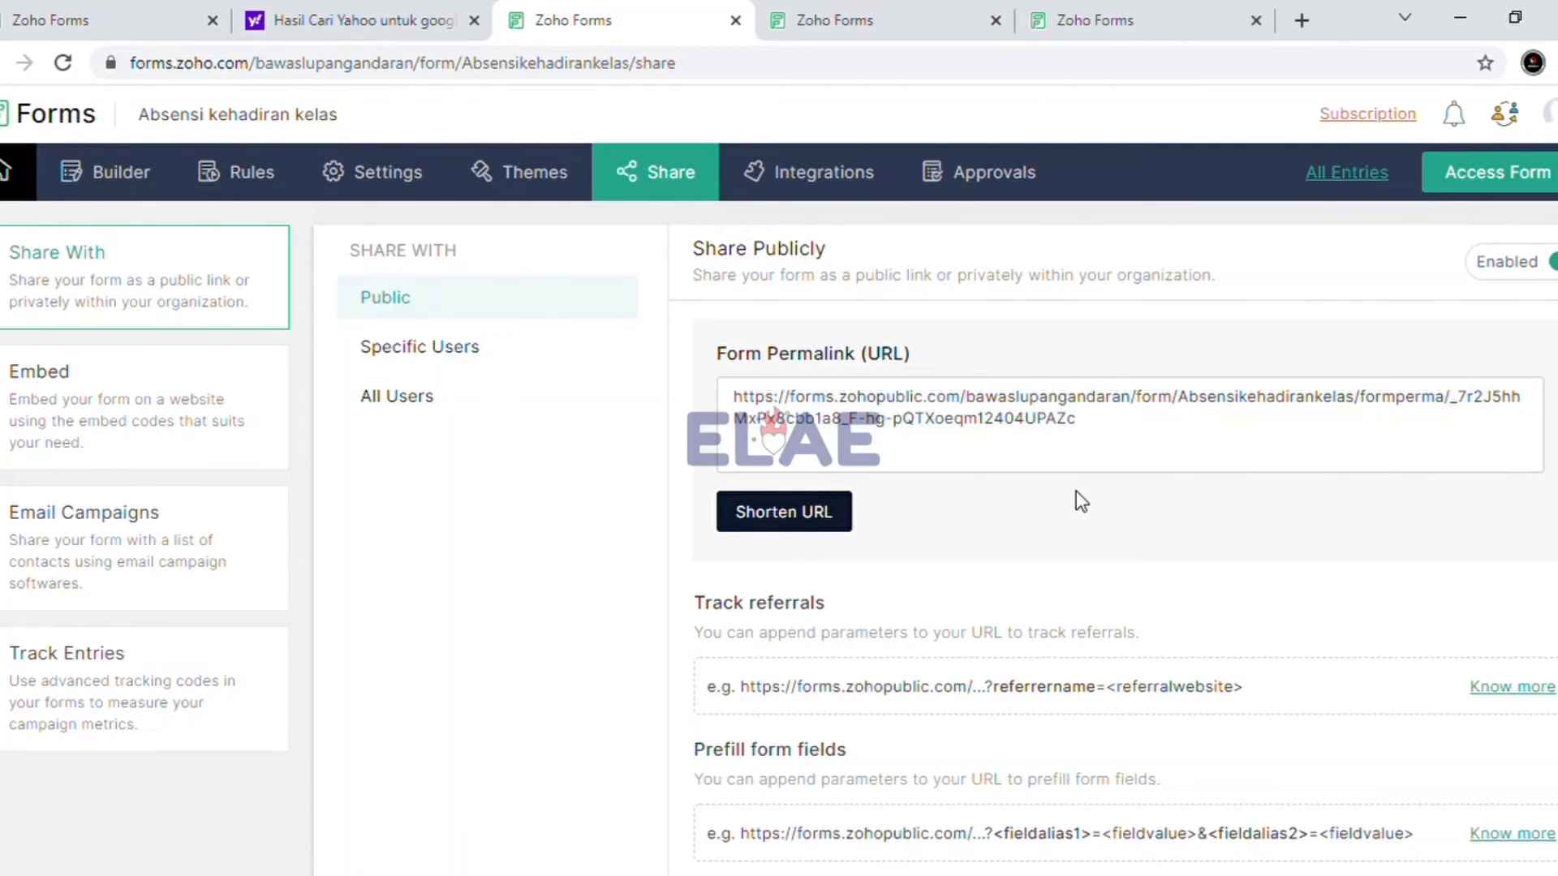
Try to shorten the form's public permalink and go back to the form builder
left_click(794, 526)
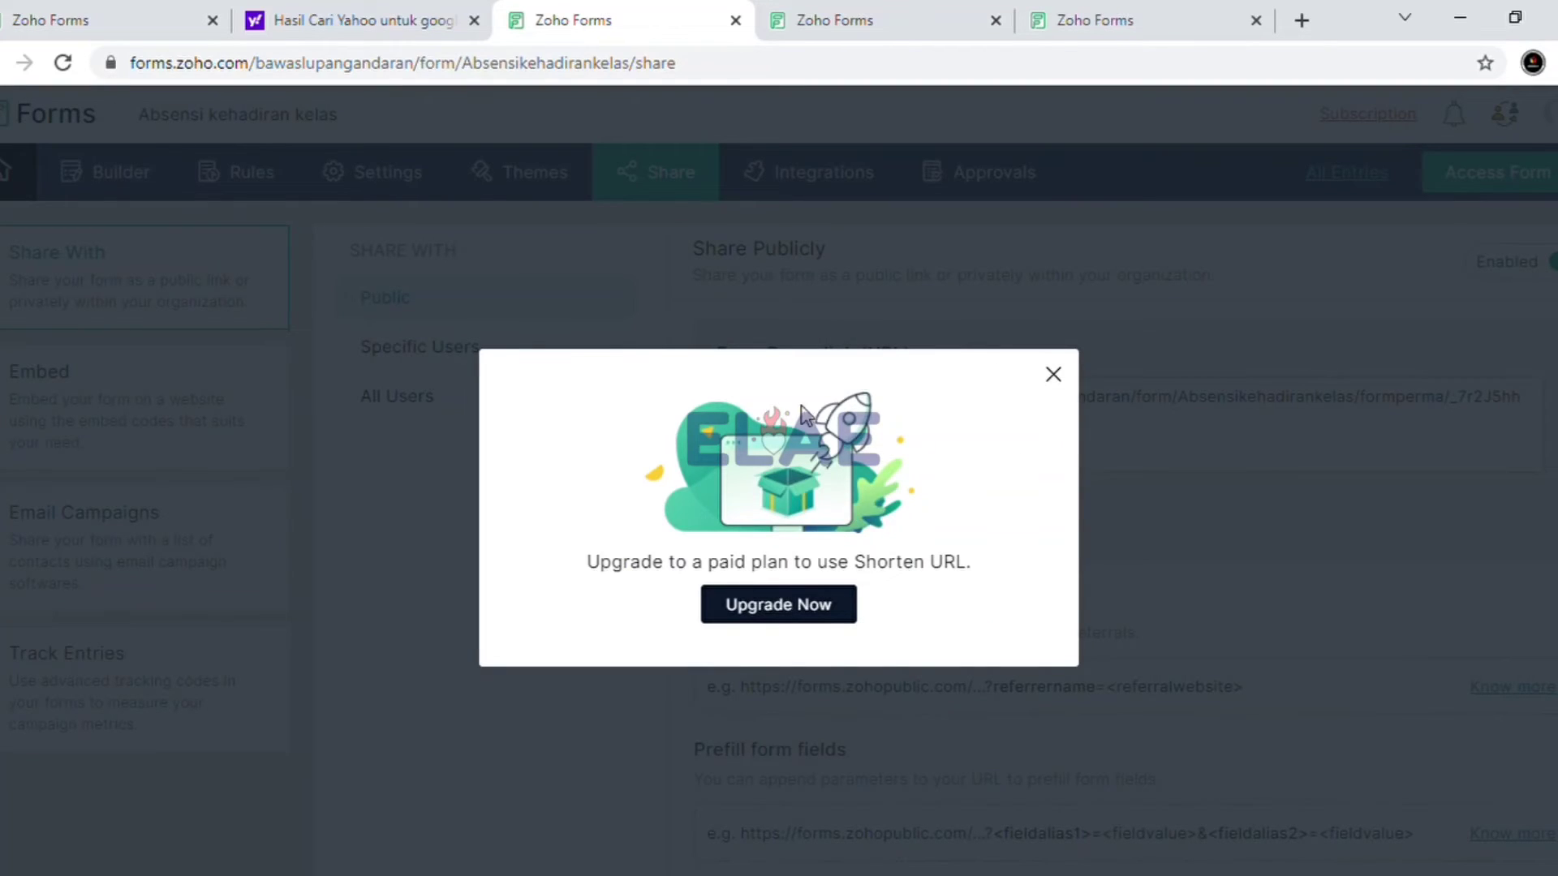
left_click(1053, 375)
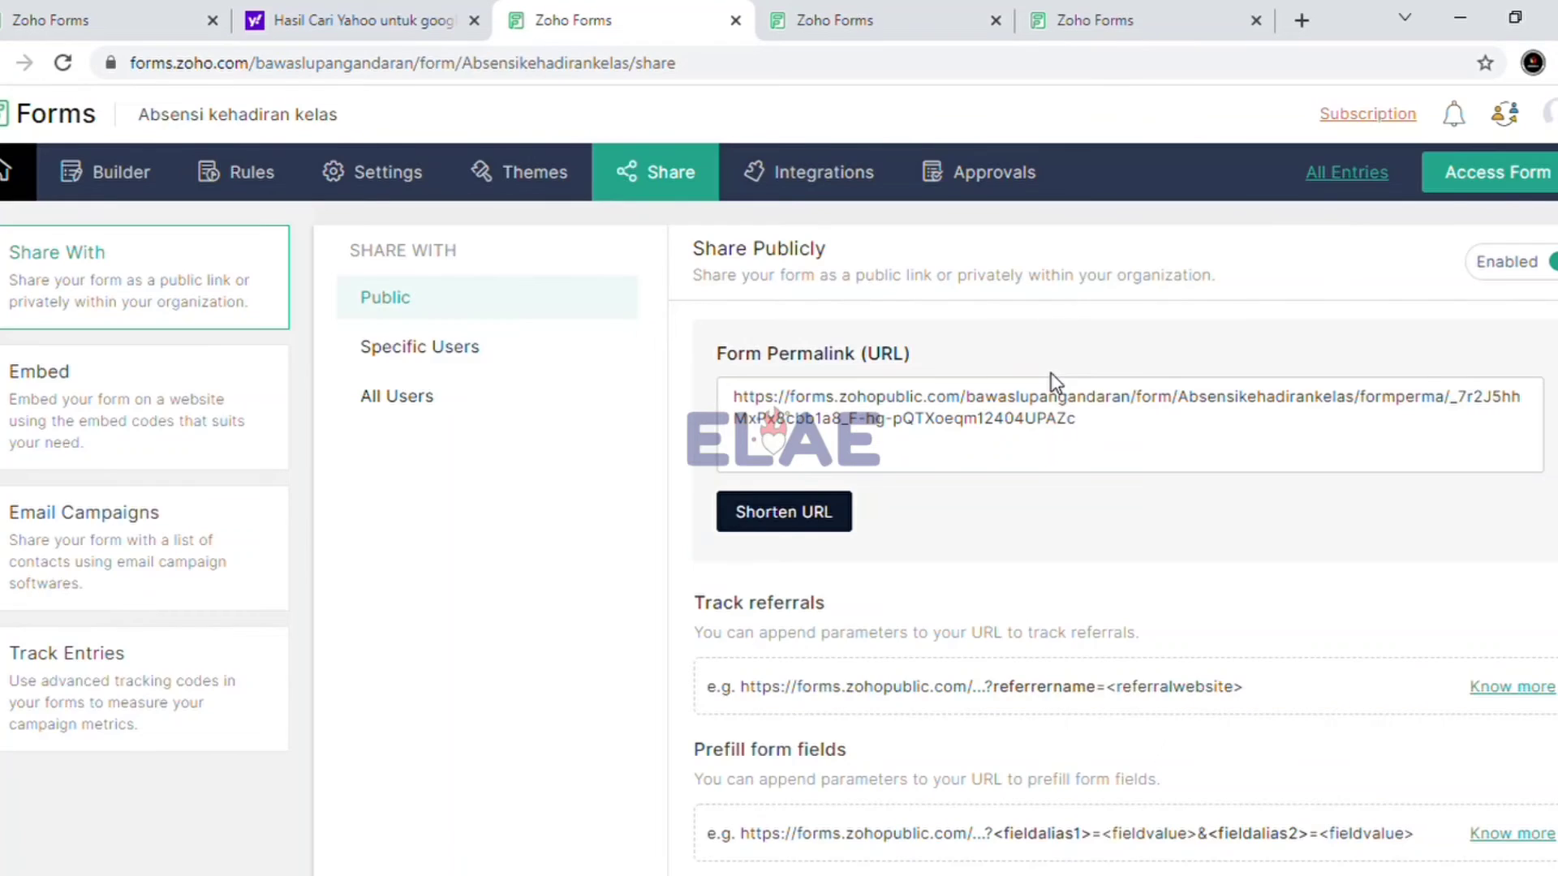
key("alt+Left")
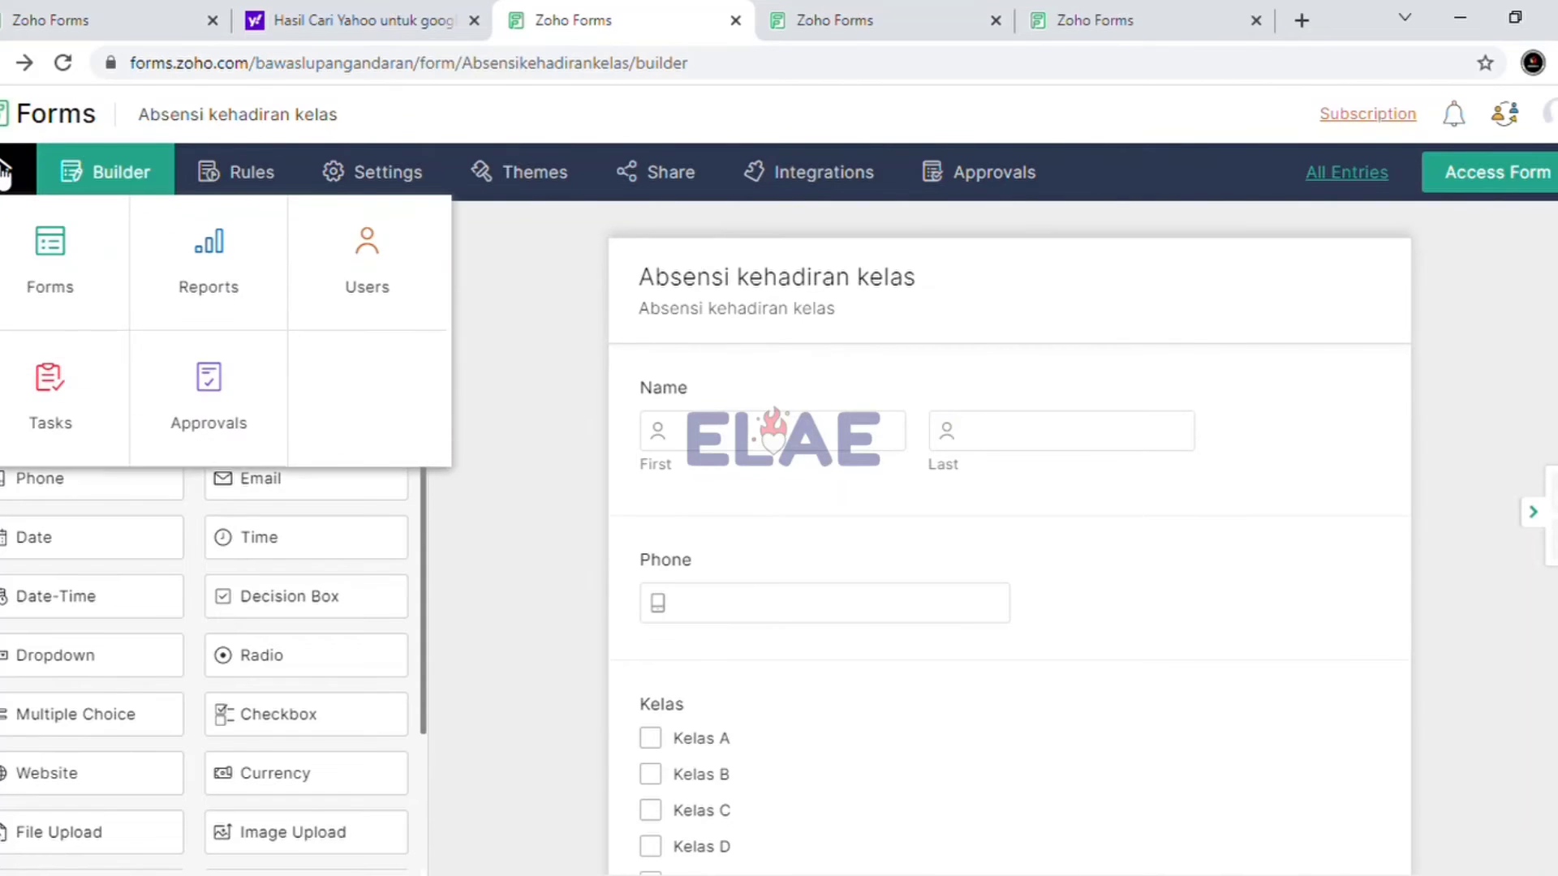
Look at the entries of the "Absensi daring bawaslu pangandaran" report, return to the reports list, and check the live attendance form
mouse_move(12, 171)
left_click(219, 307)
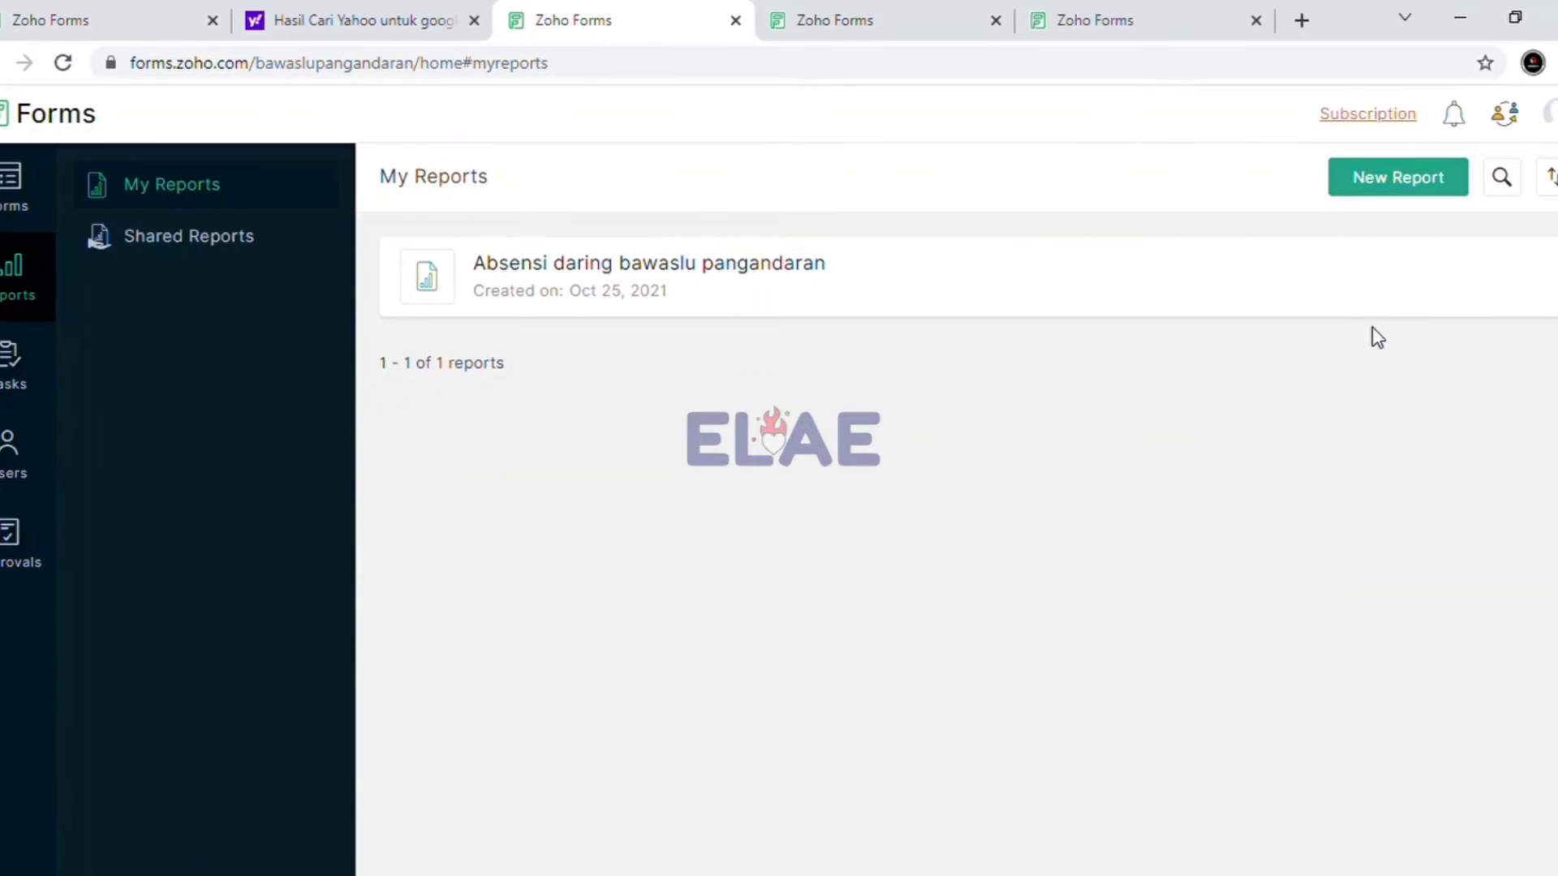
left_click(784, 265)
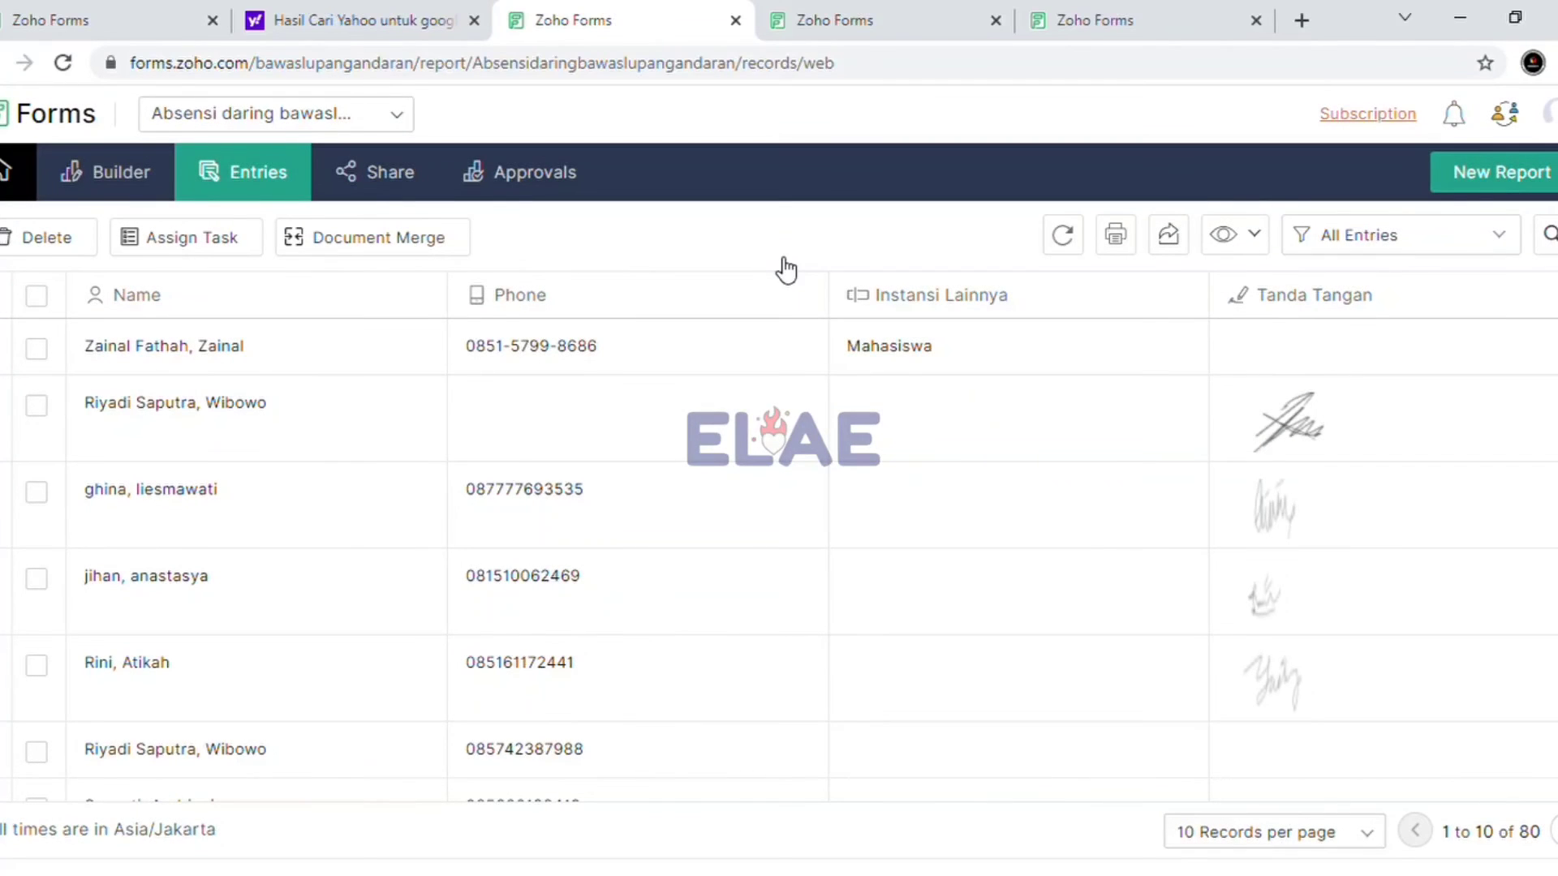
key("alt+Left")
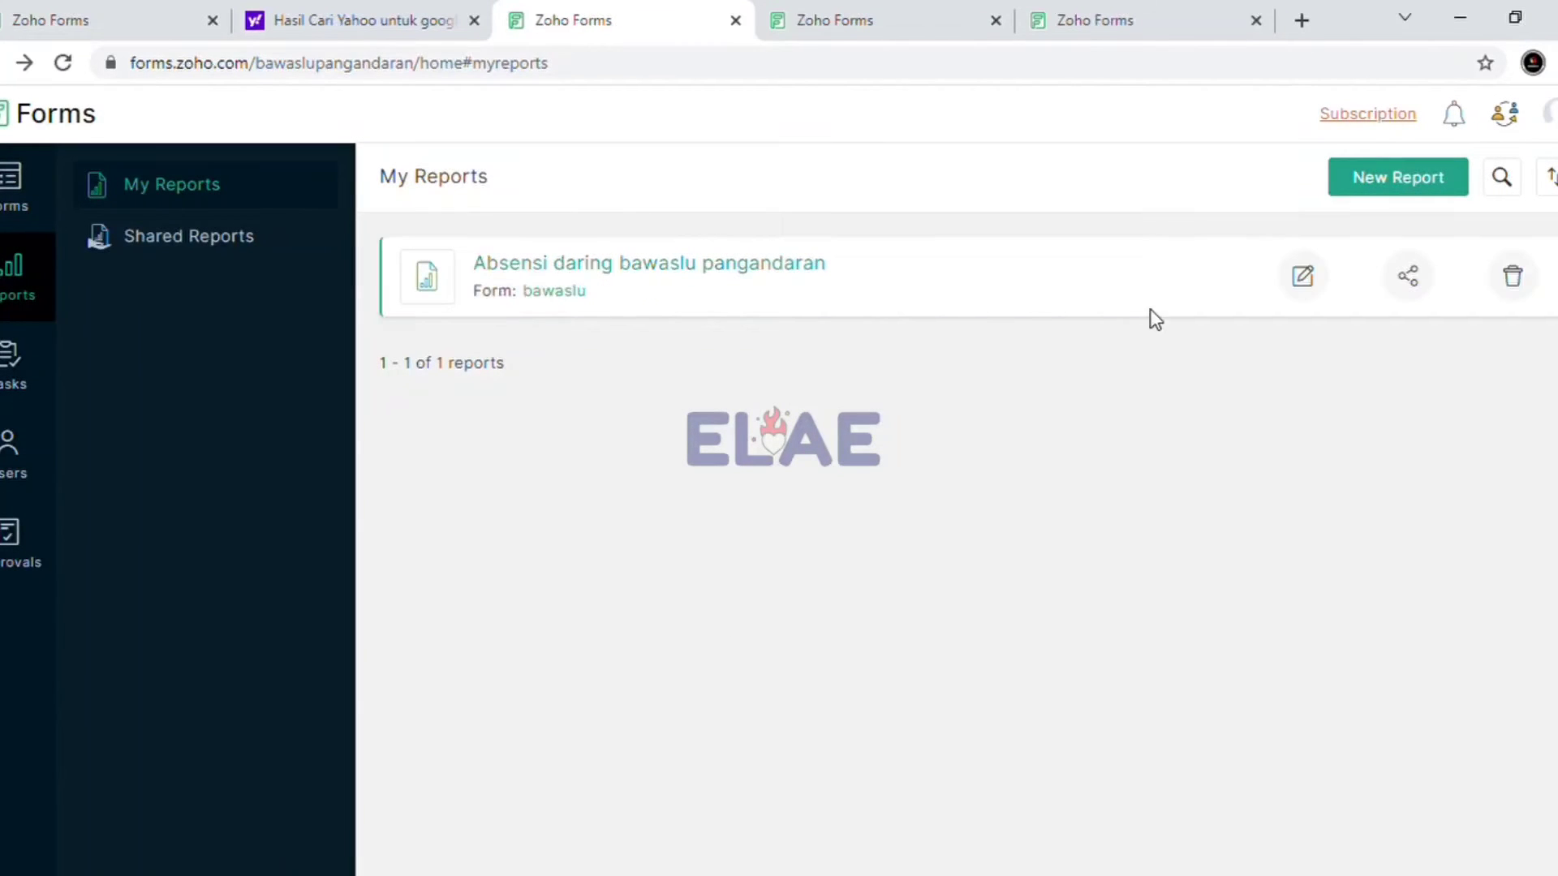
left_click(886, 9)
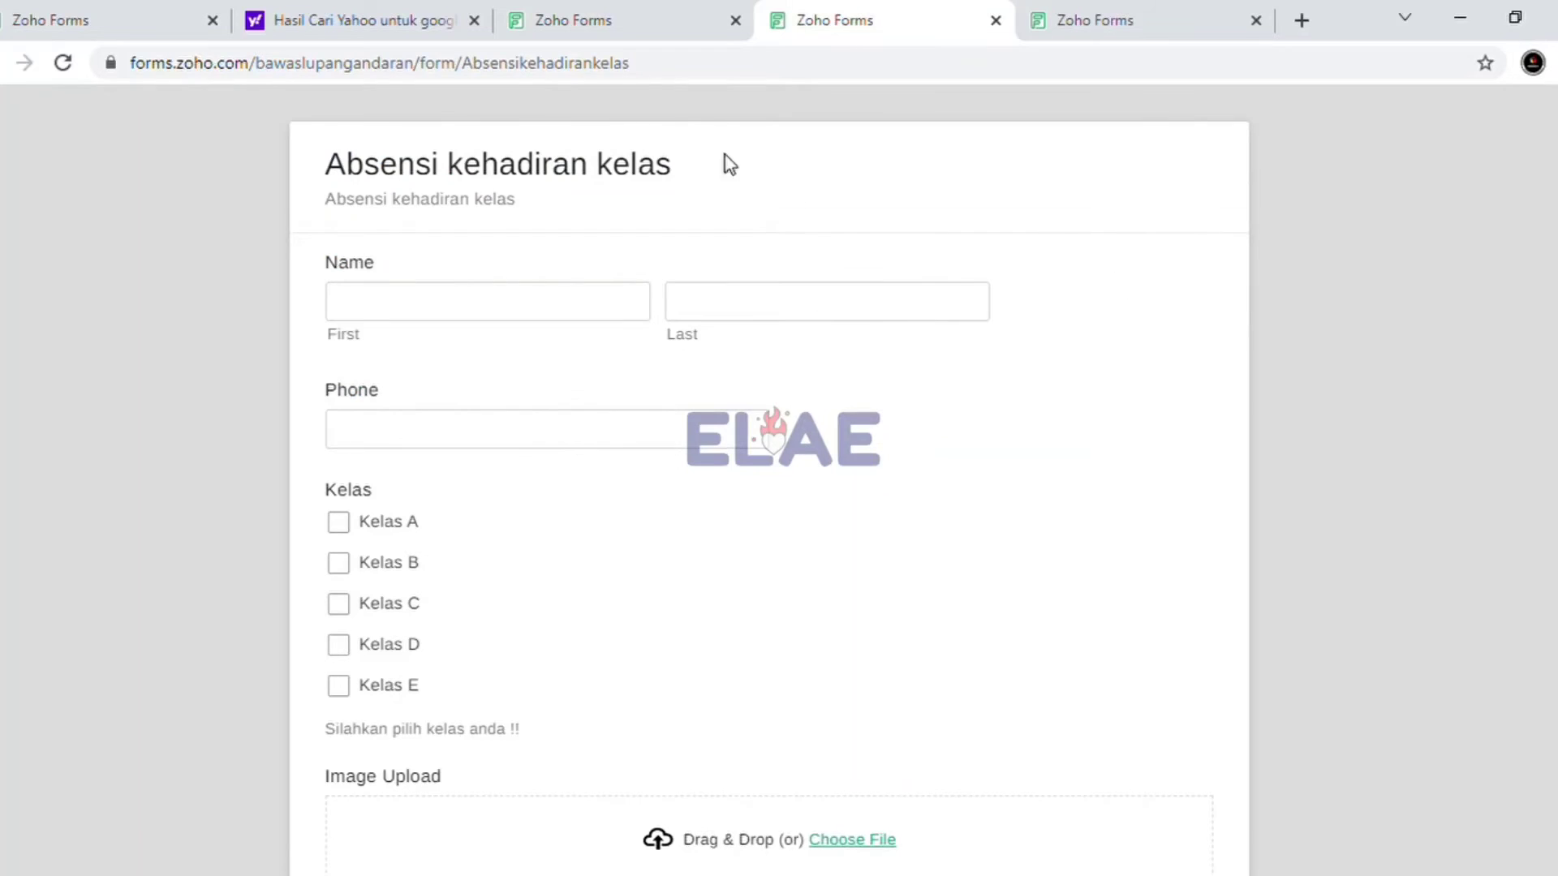
left_click(634, 27)
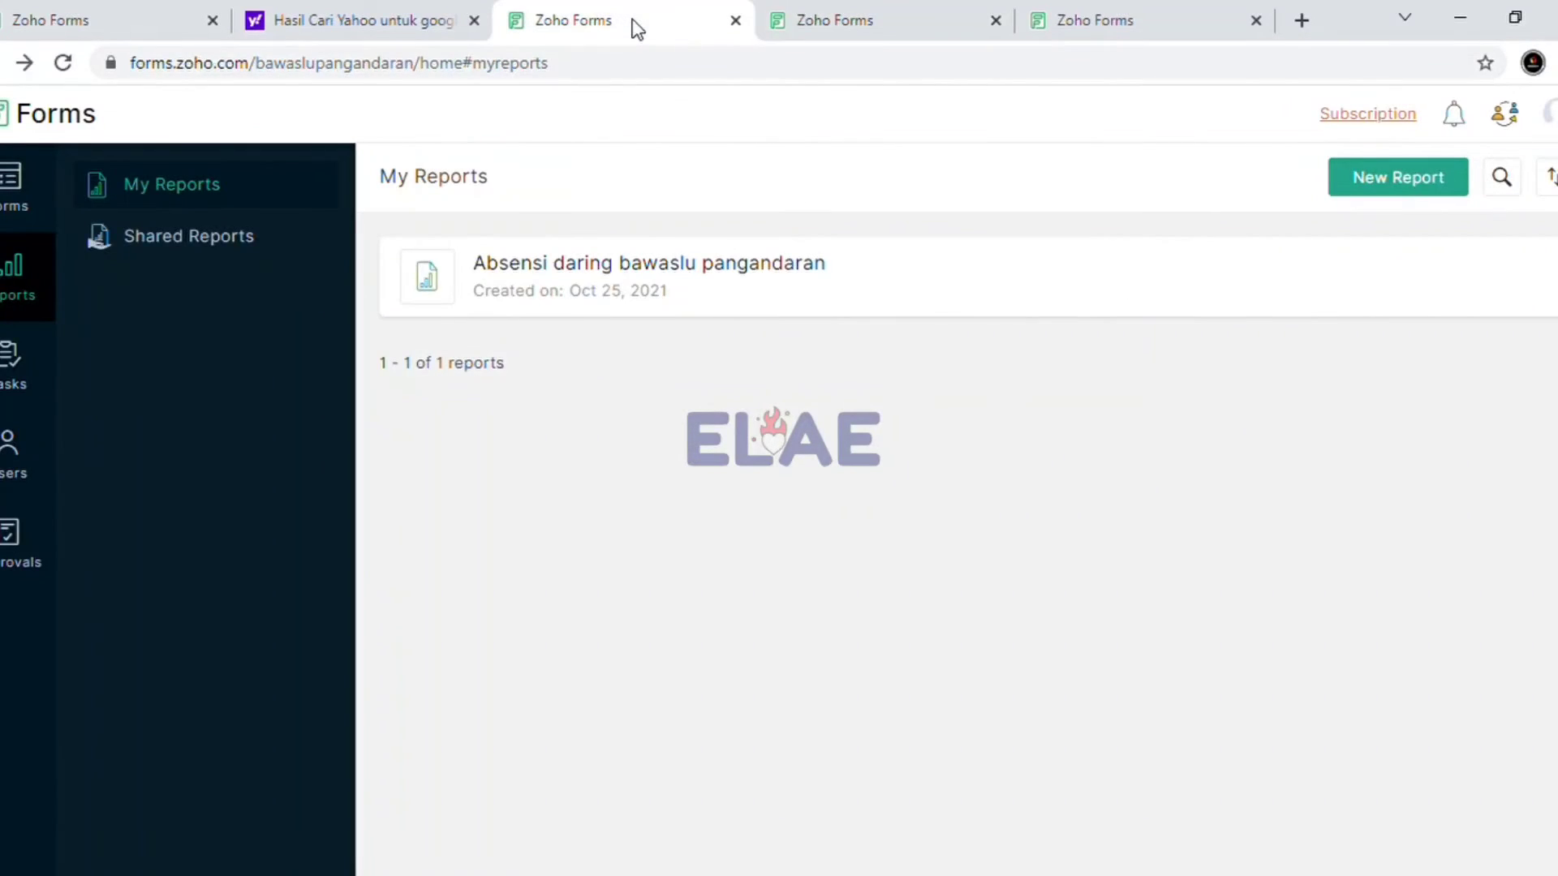
Create a new report named "Absensi Daring" based on the "Absensi kehadiran kelas" form
left_click(1424, 188)
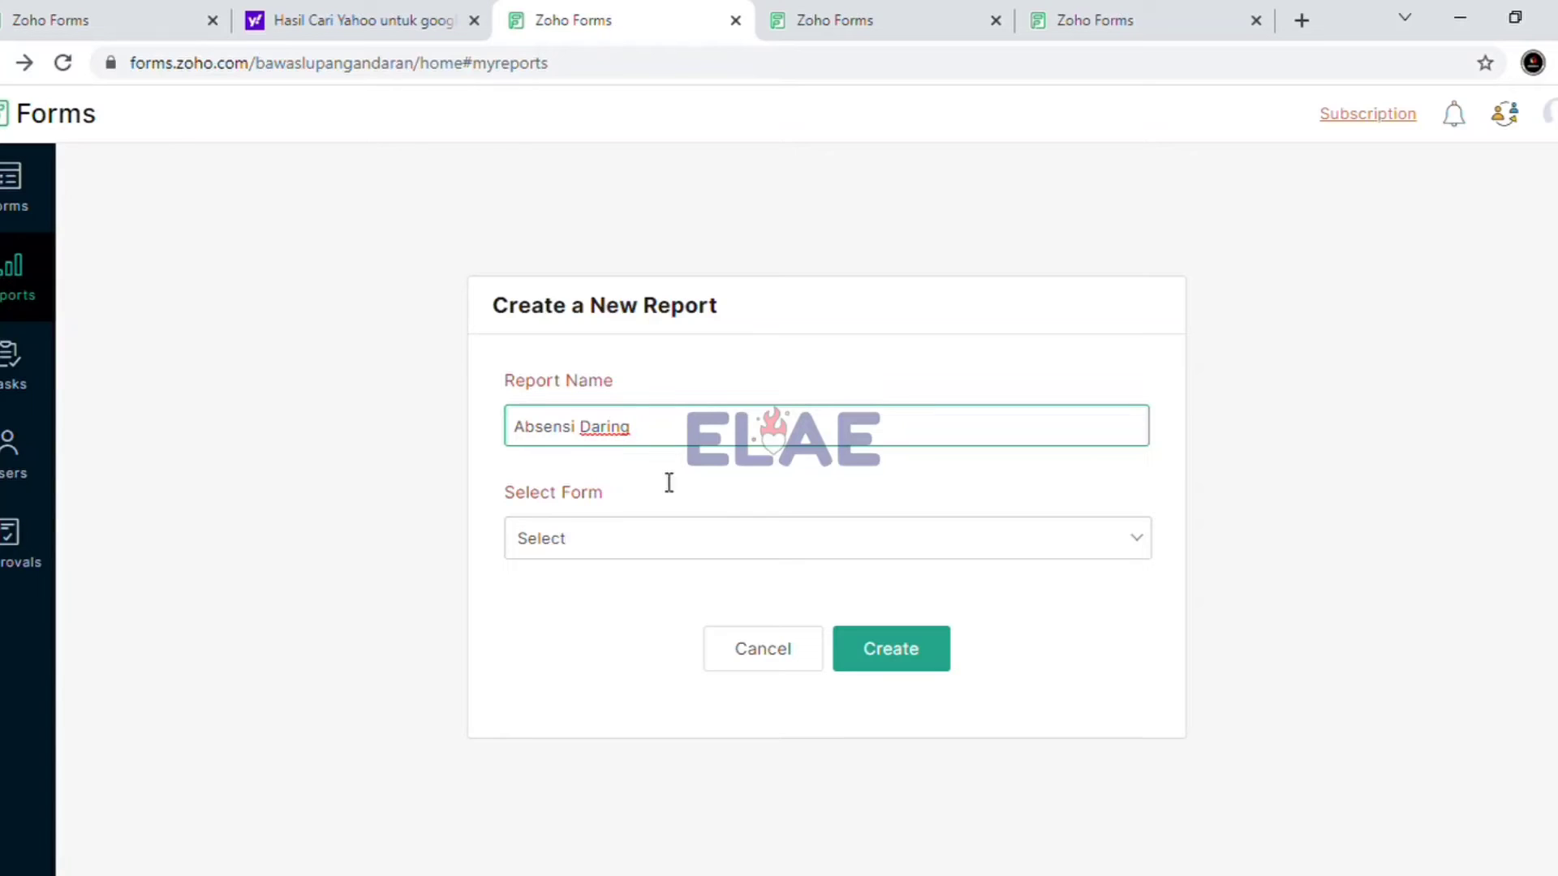
left_click(1144, 552)
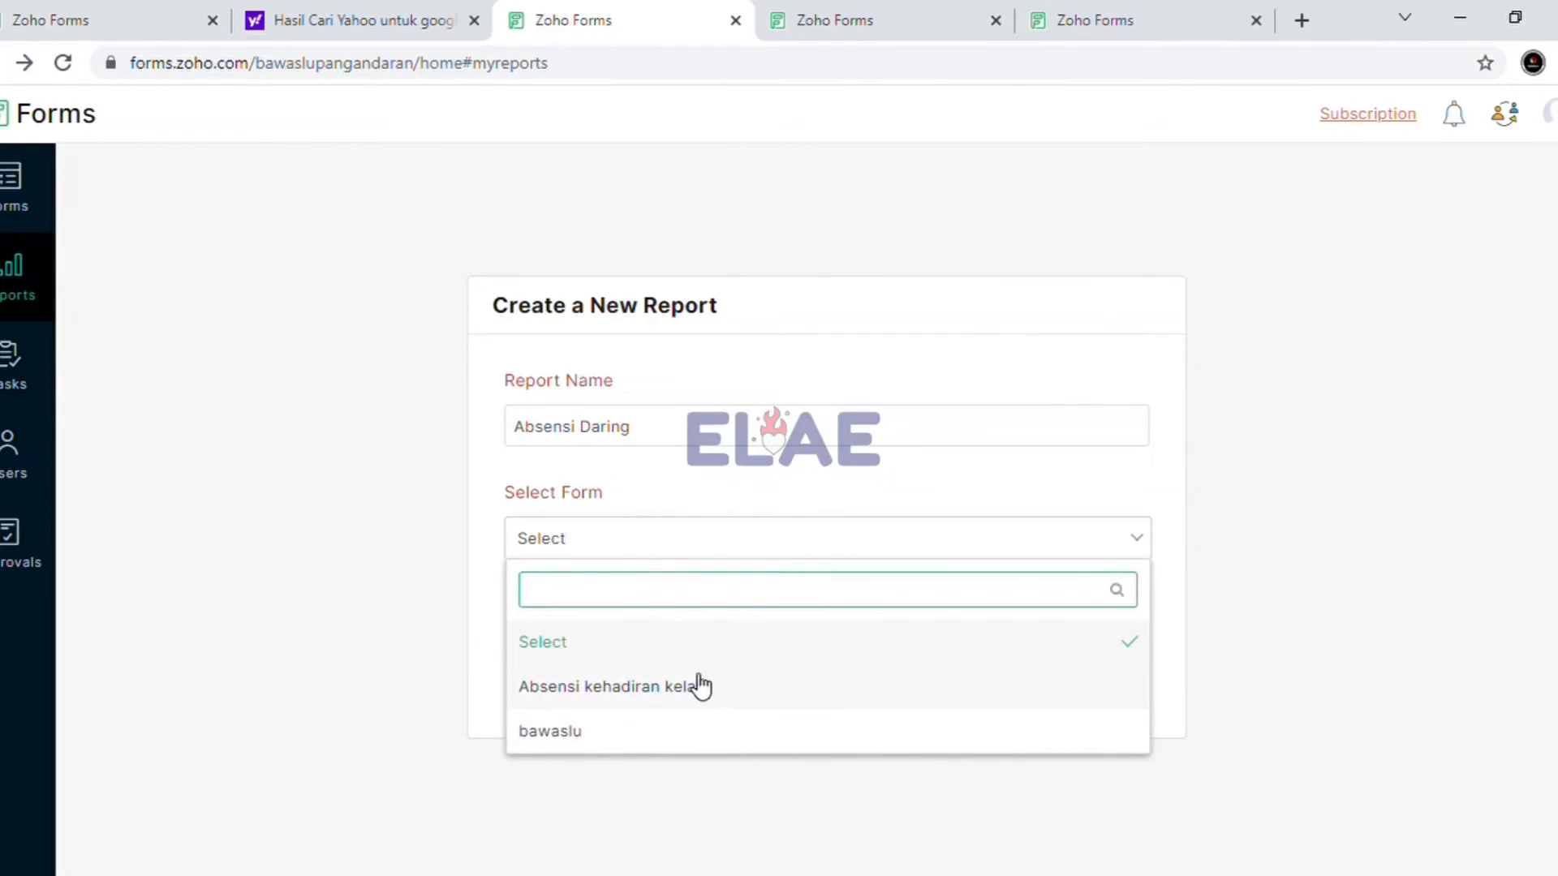
left_click(650, 692)
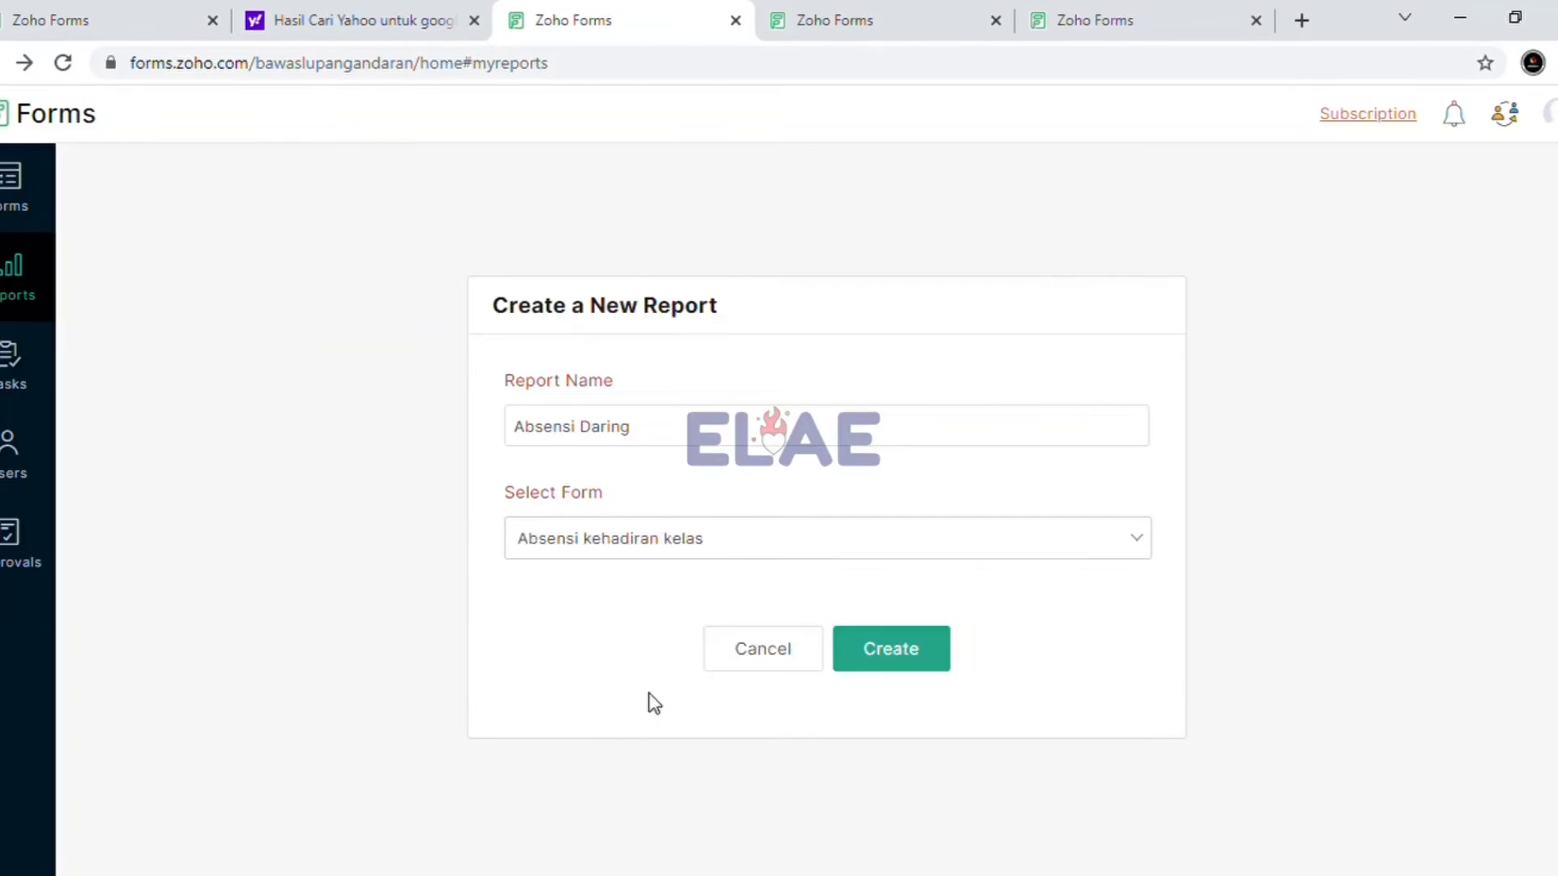
left_click(916, 667)
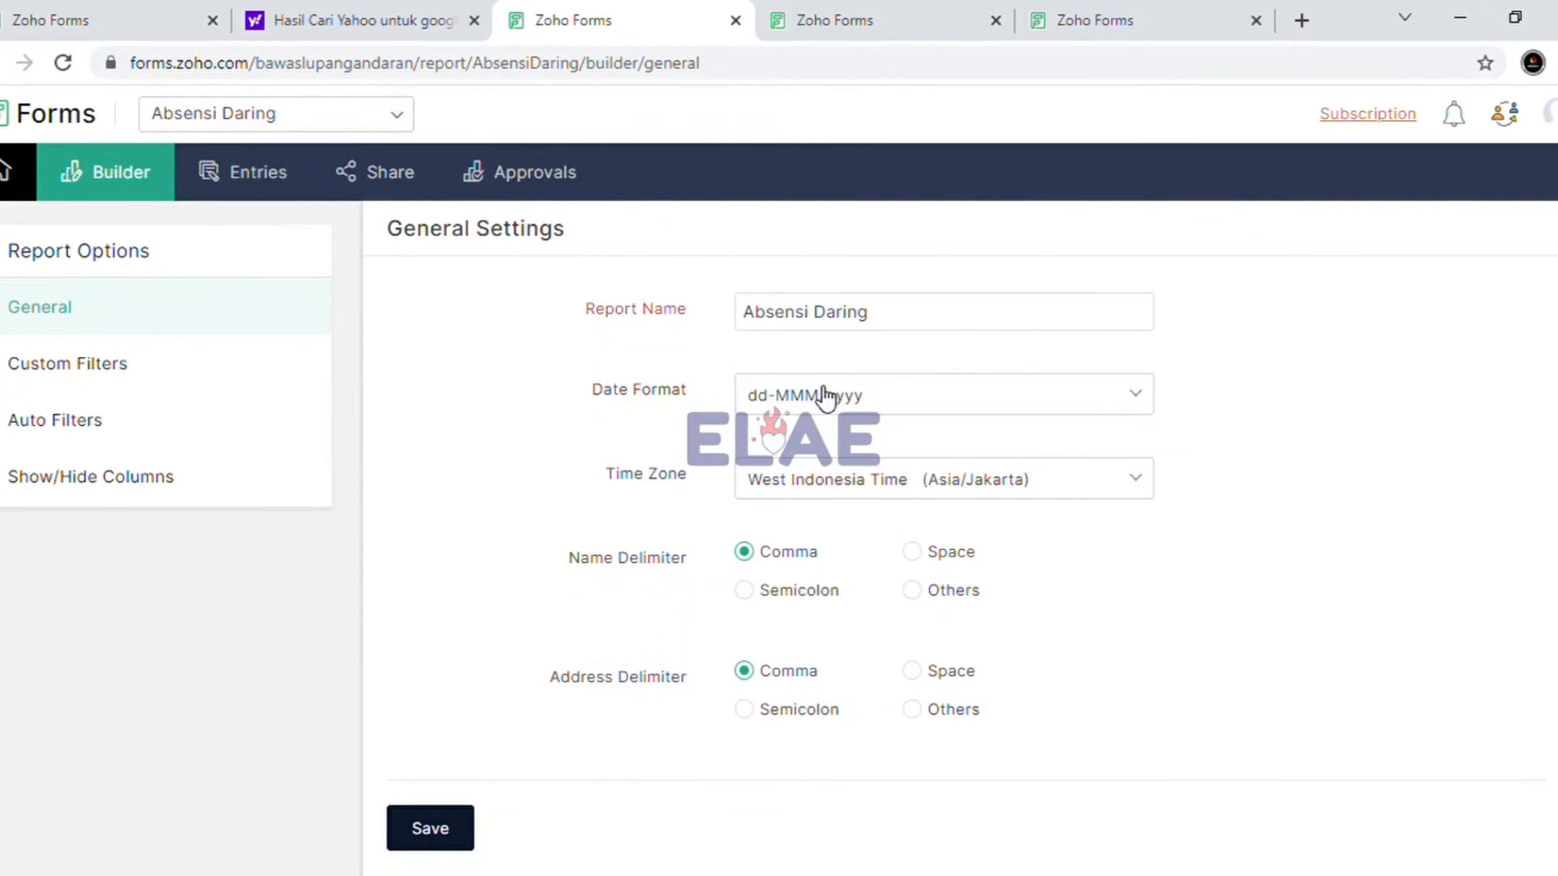
Check the new report's time zone choices, keep West Indonesia Time (Asia/Jakarta), and save its general settings
left_click(1117, 479)
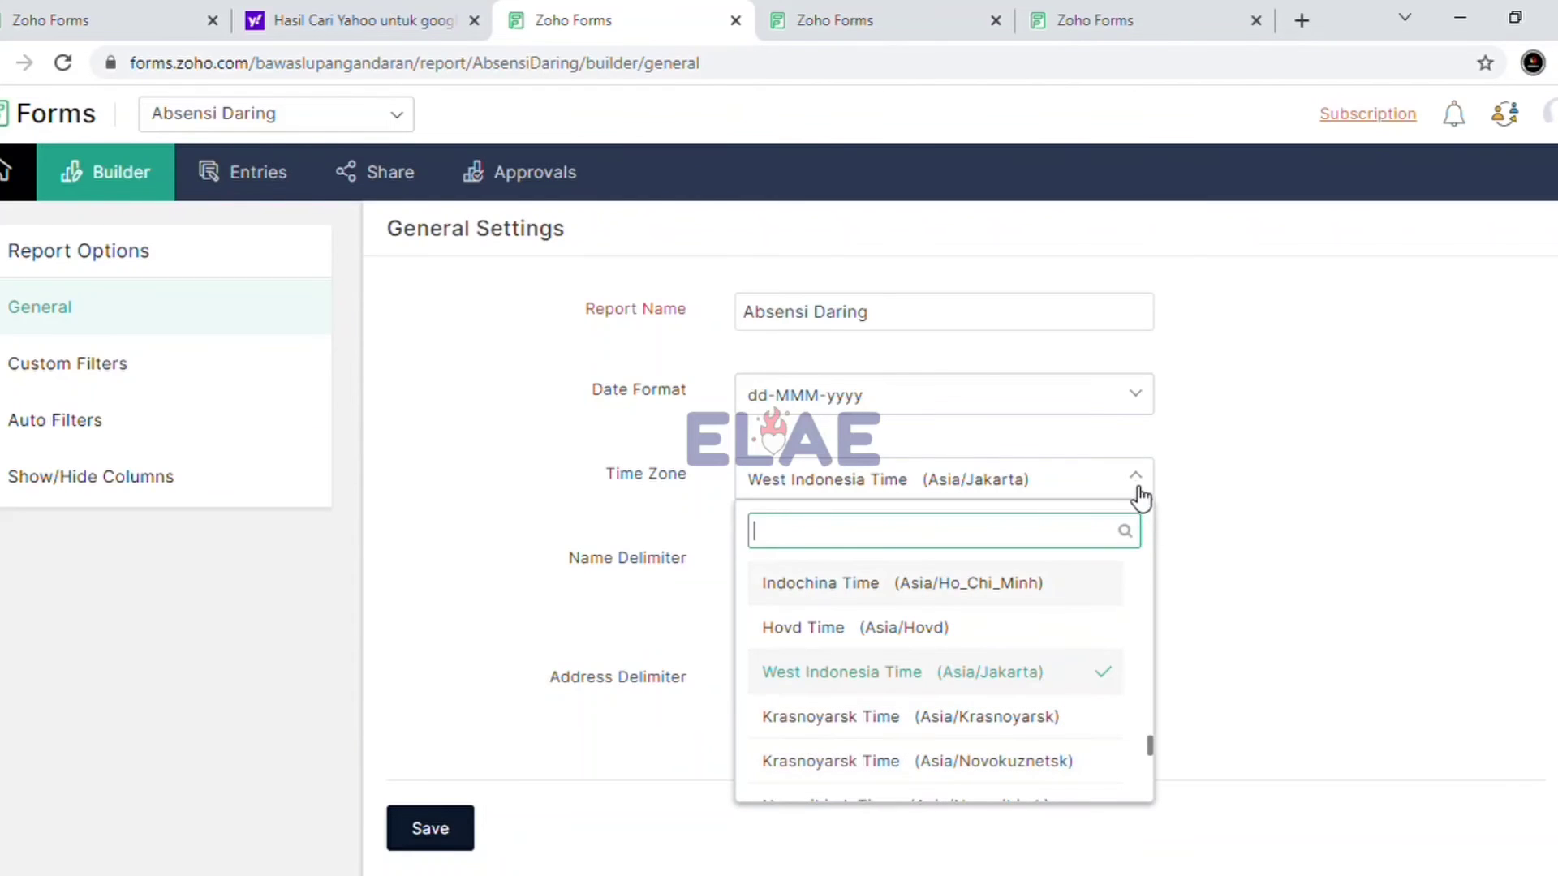
left_click(1136, 490)
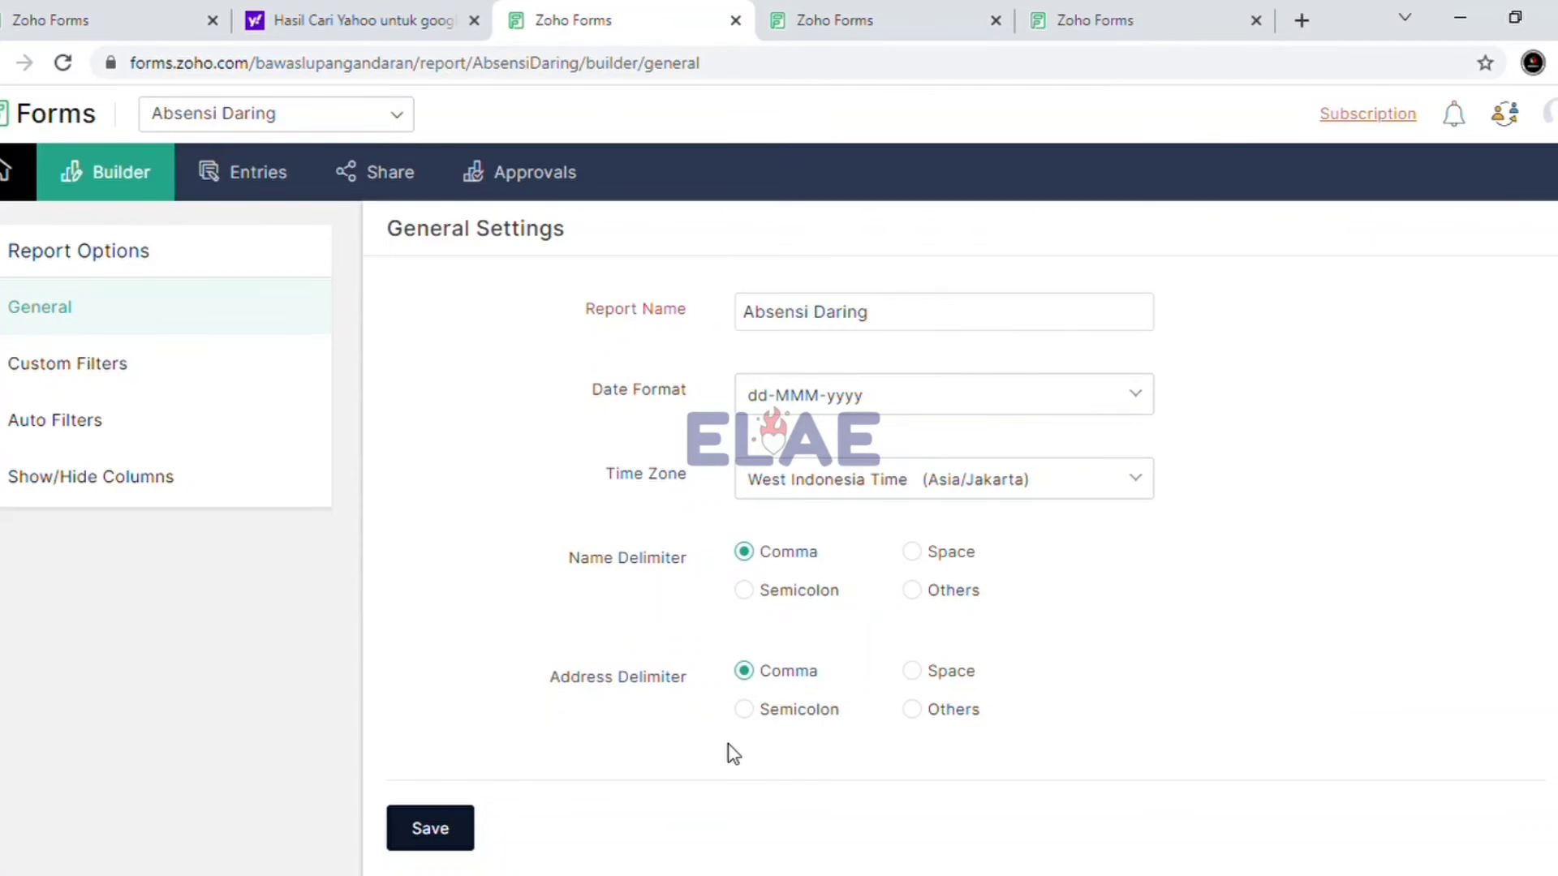
left_click(451, 831)
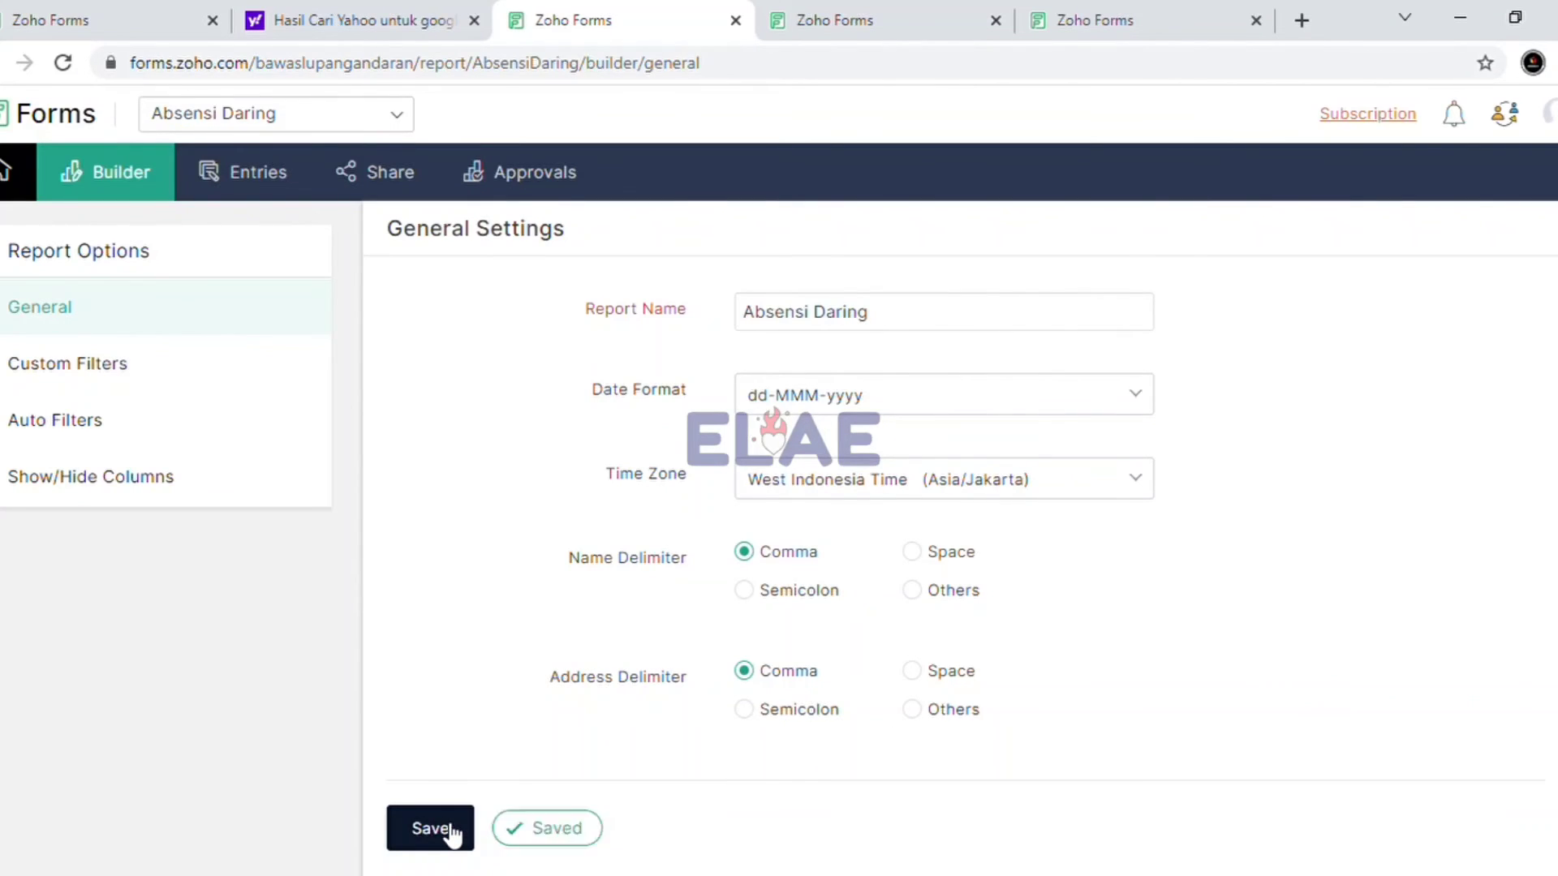
left_click(95, 177)
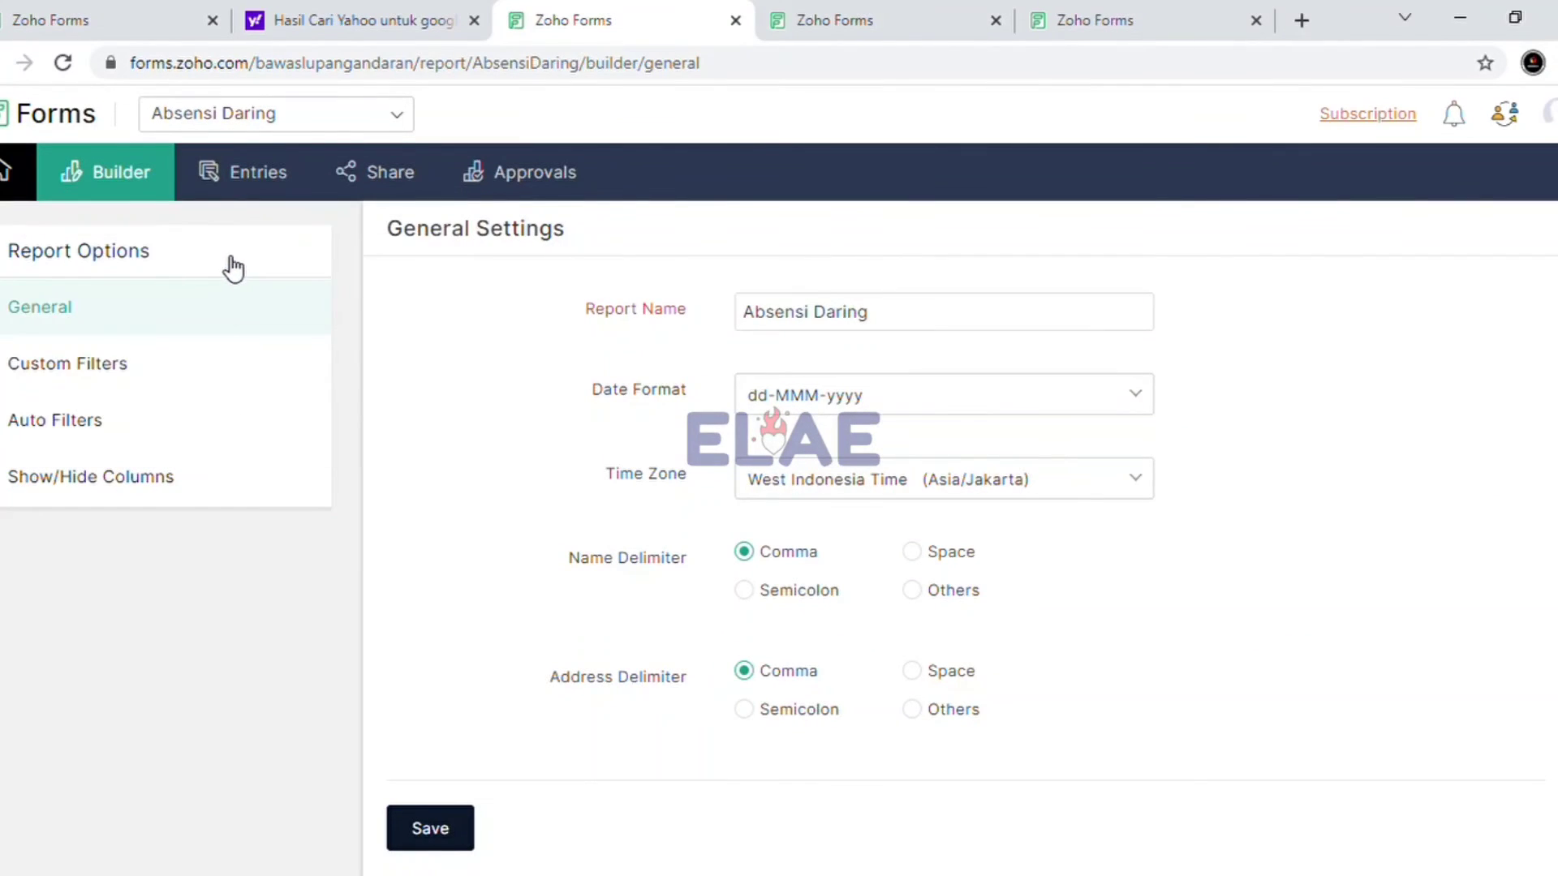
View the general settings of the "Absensi daring bawaslu pangandaran" report and return to the reports list
mouse_move(12, 166)
left_click(191, 291)
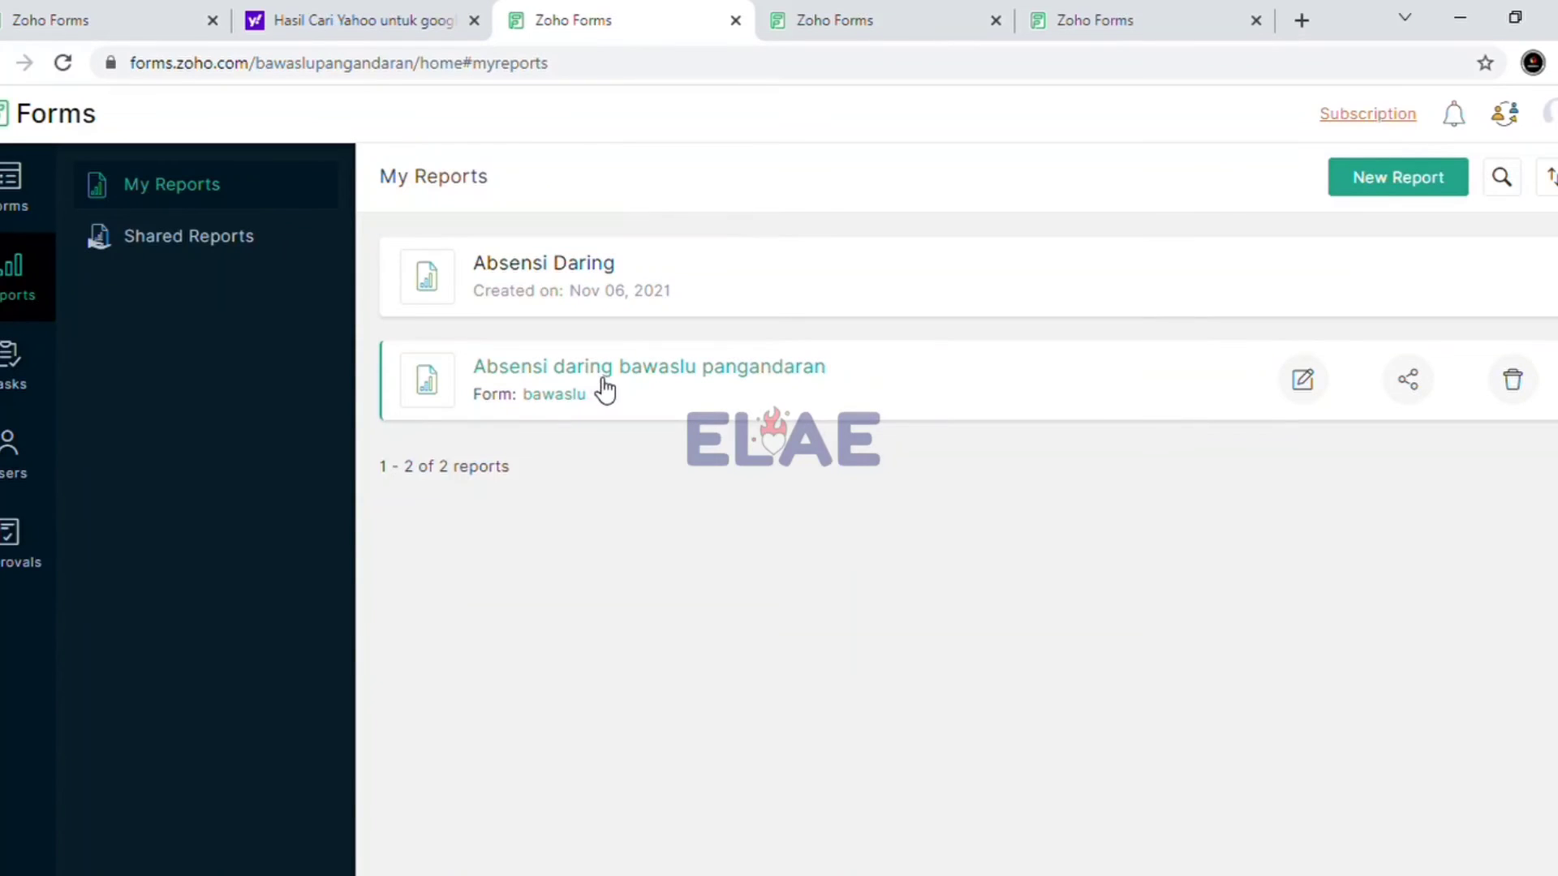
left_click(1303, 380)
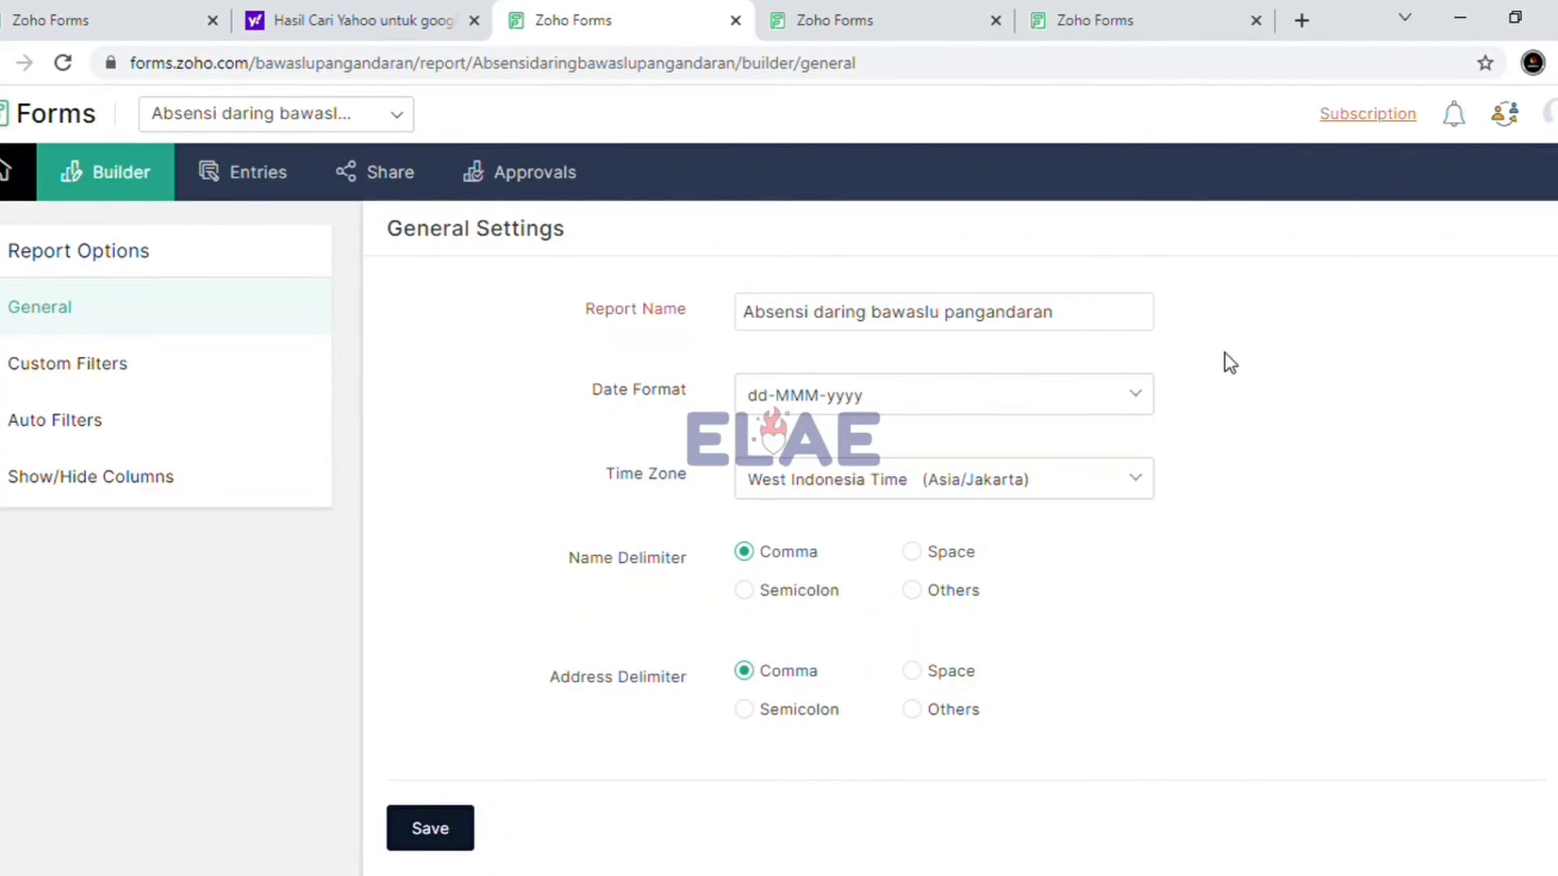
left_click(3, 71)
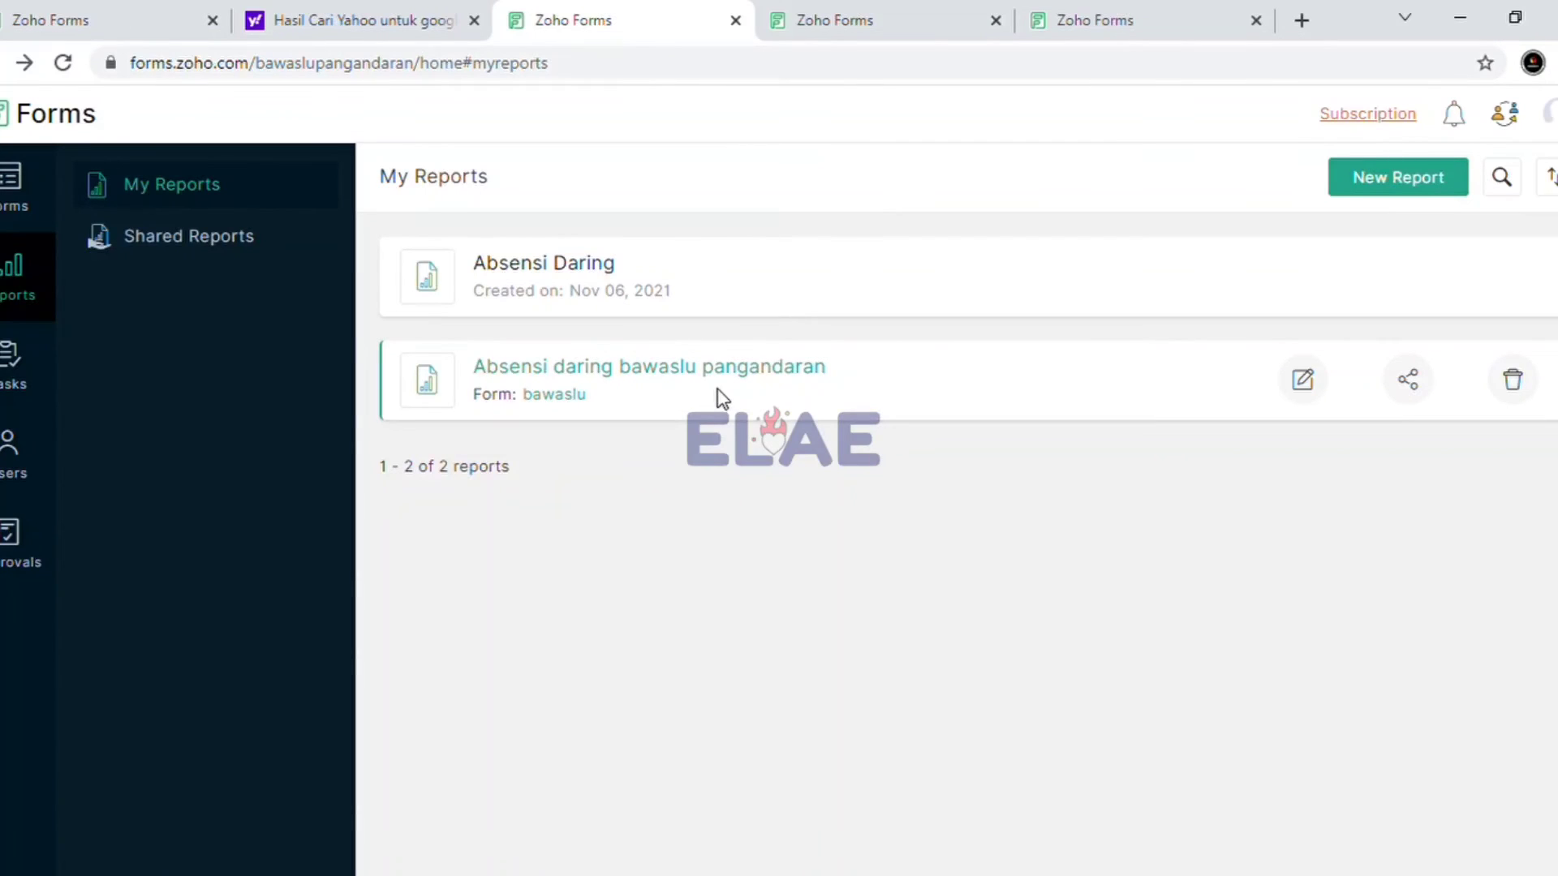
Open the "Absensi daring bawaslu pangandaran" entries, compare the Summary and List print options, and cancel printing
left_click(509, 372)
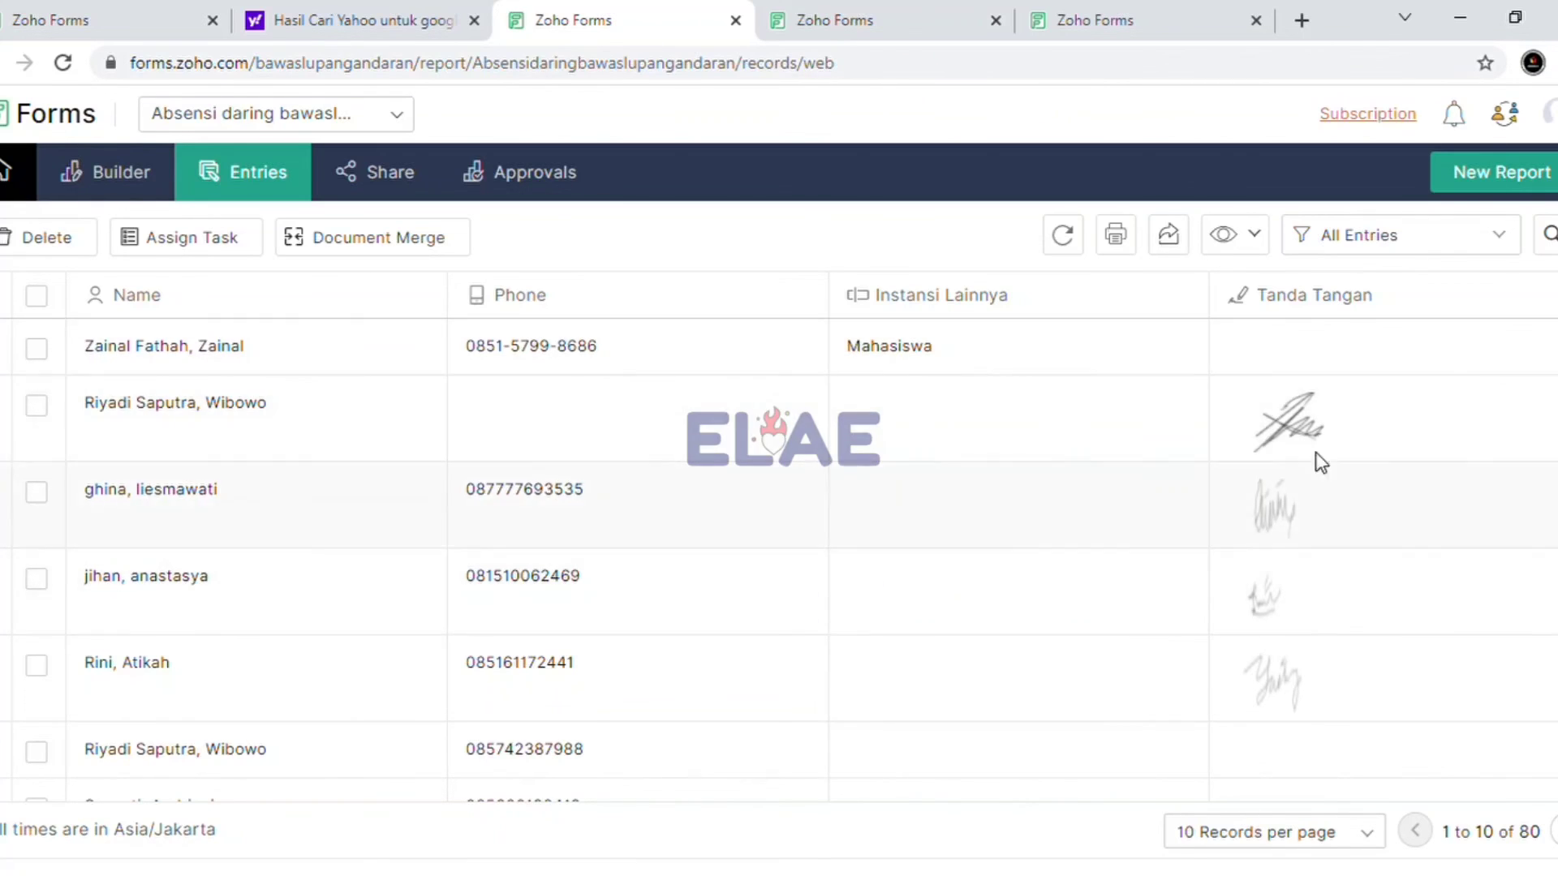
left_click(1115, 235)
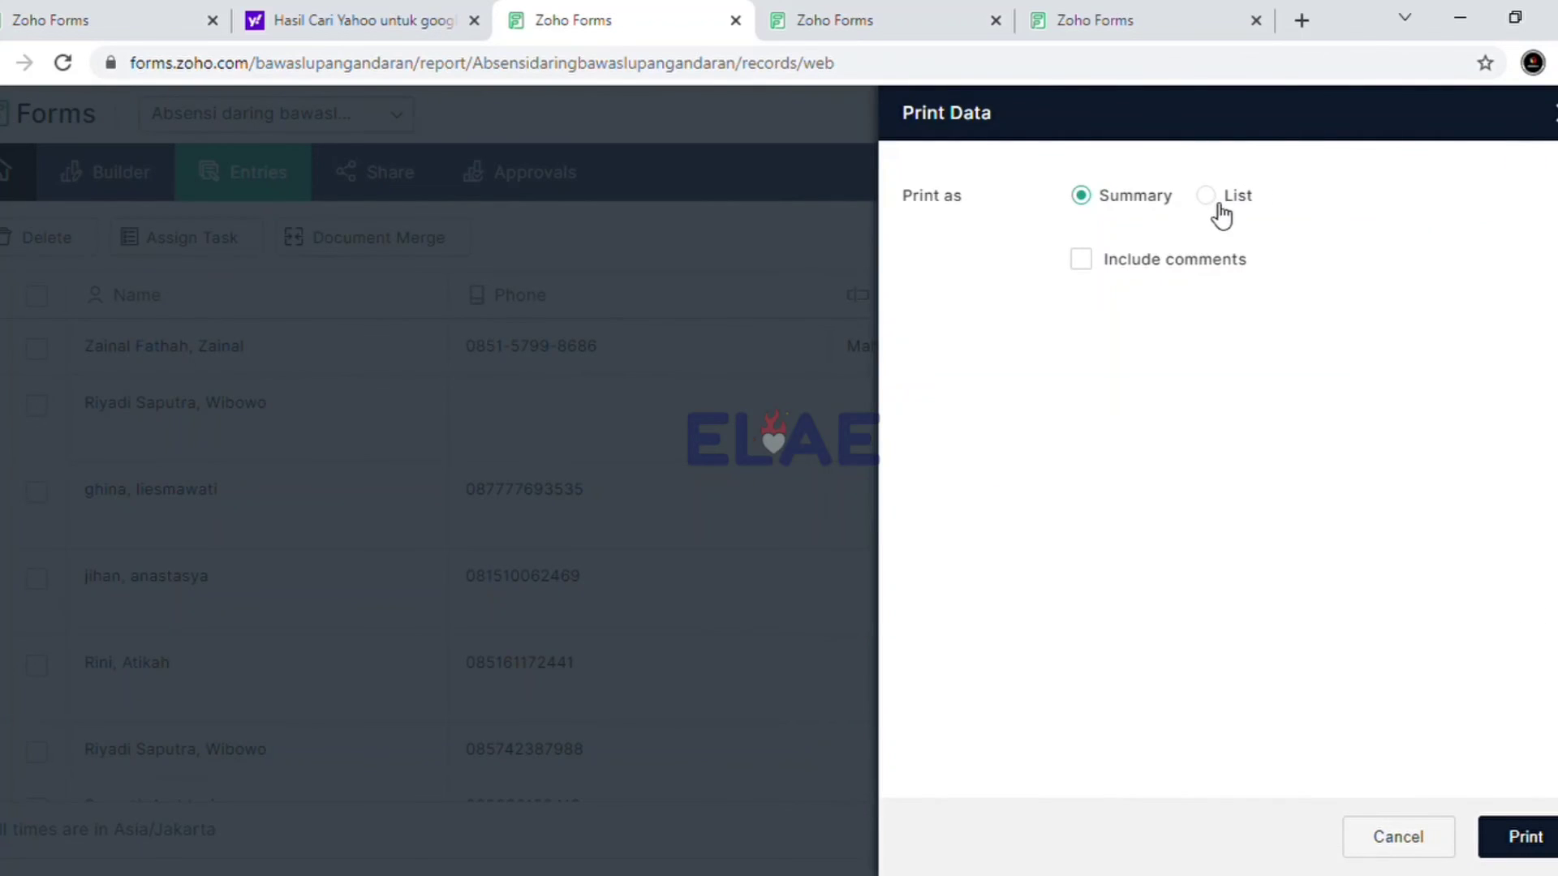
left_click(1221, 216)
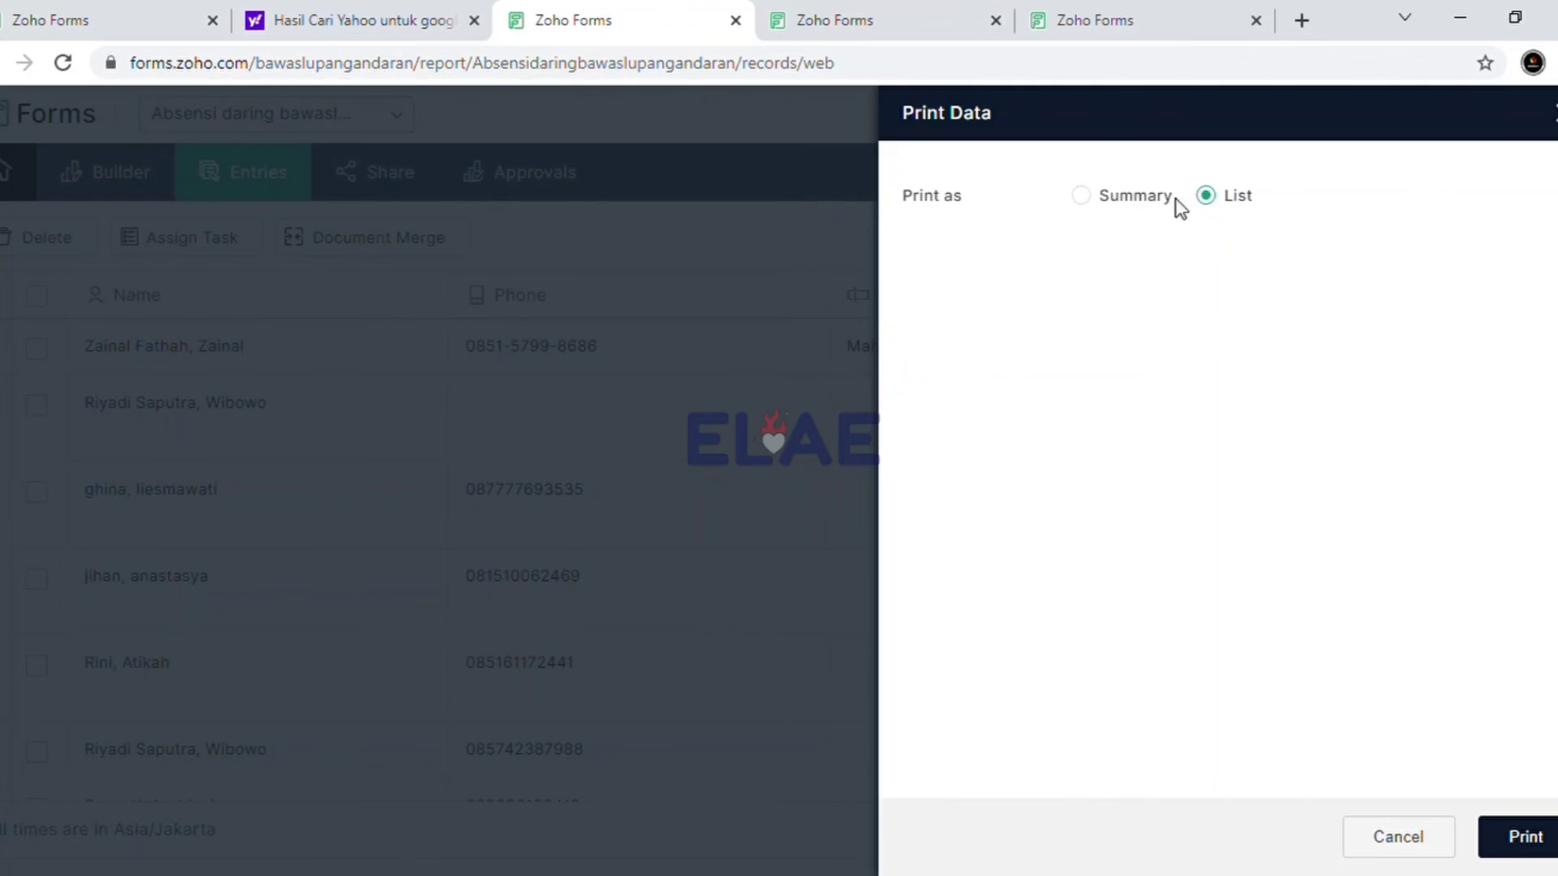
left_click(1128, 205)
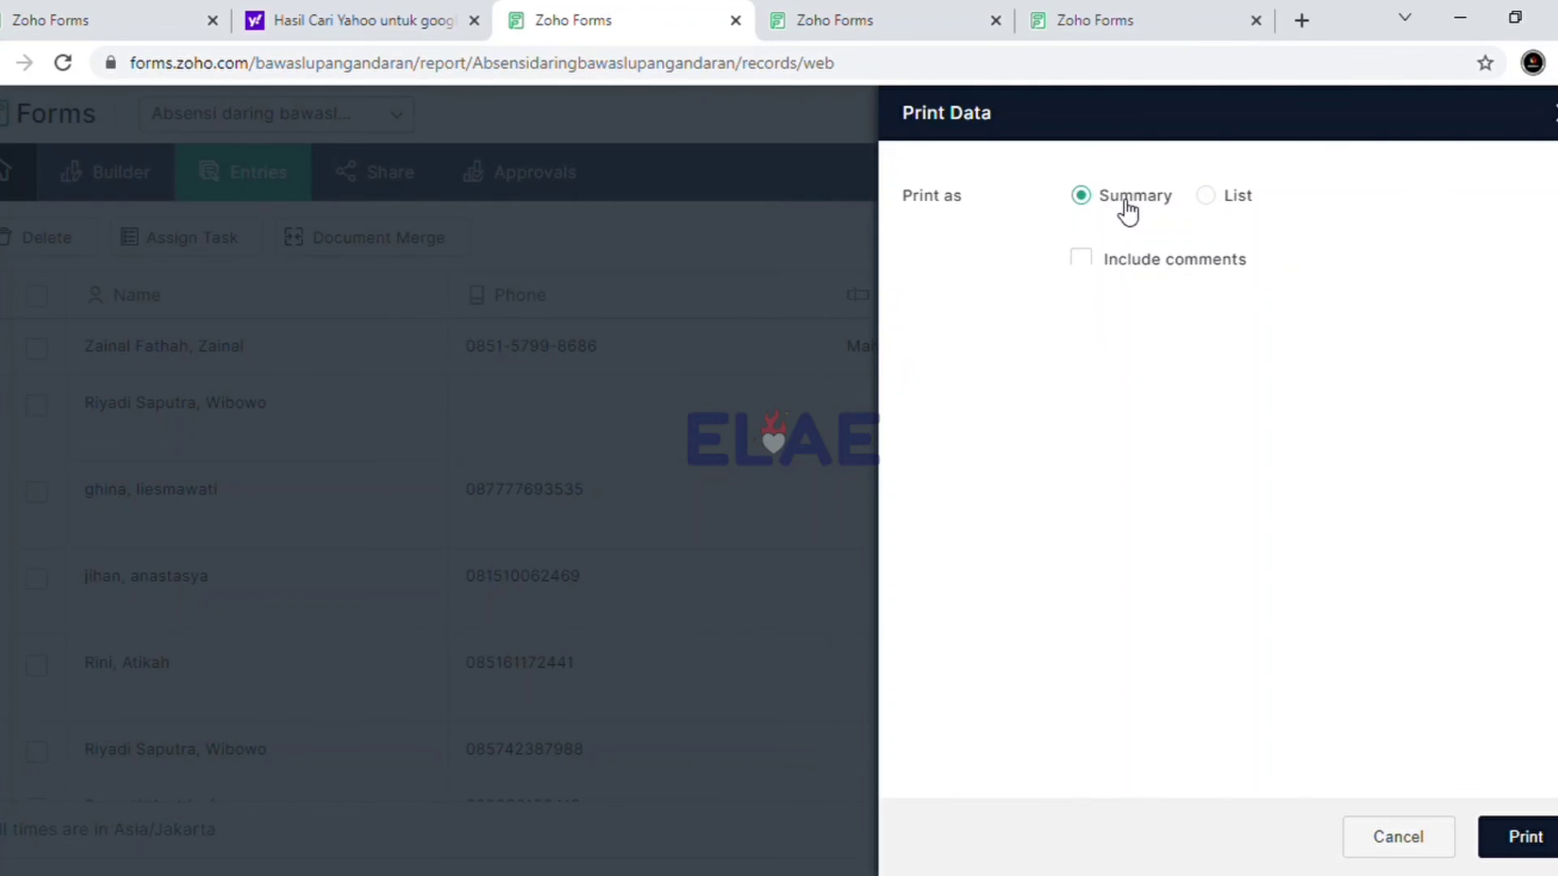
left_click(1238, 207)
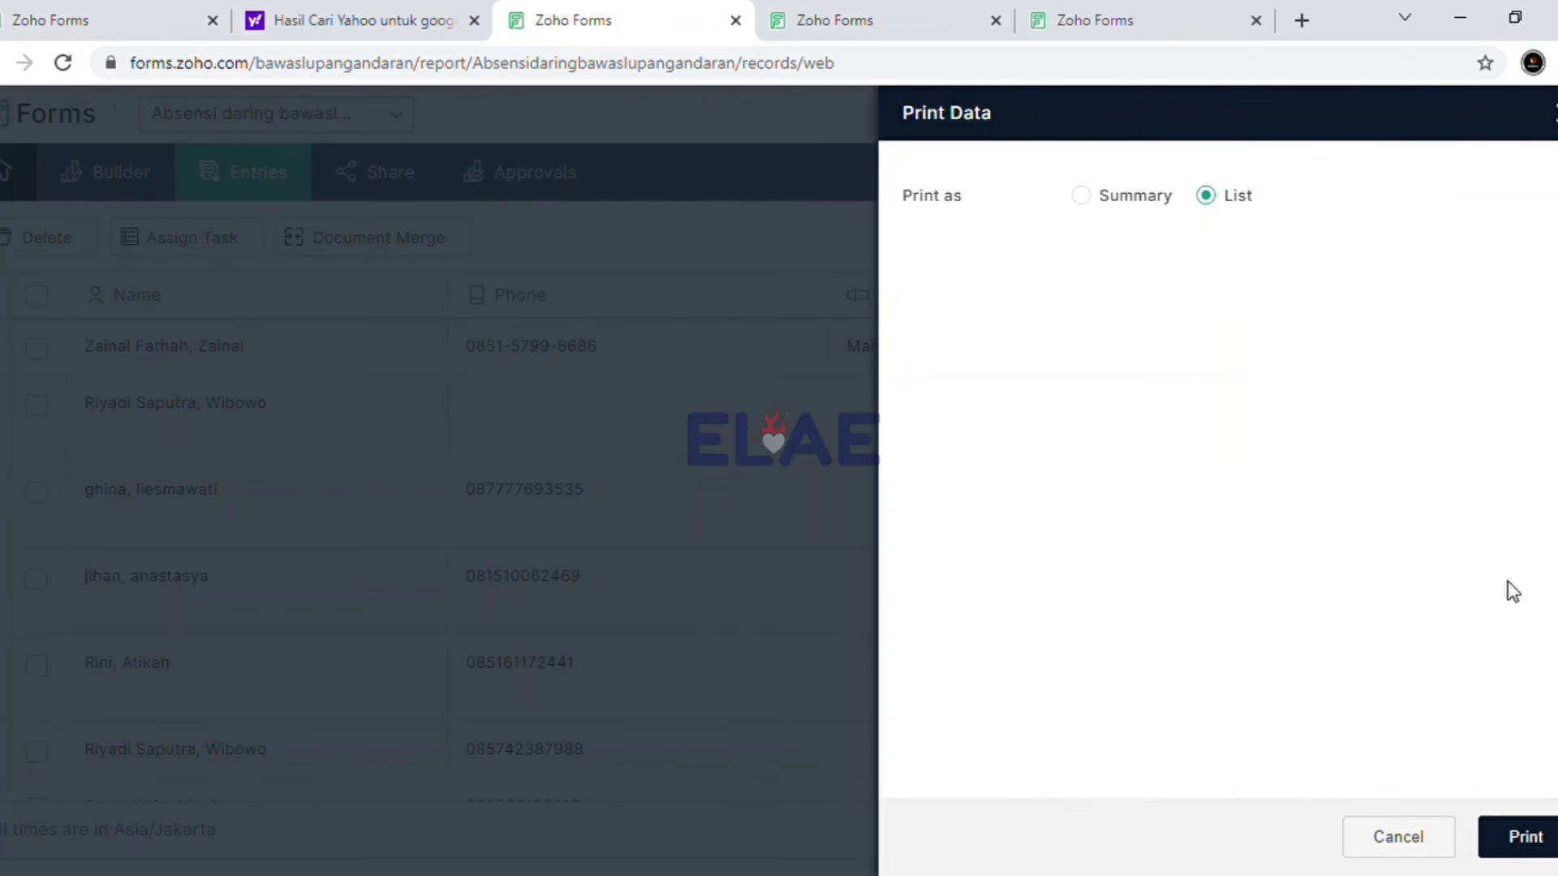
left_click(1397, 837)
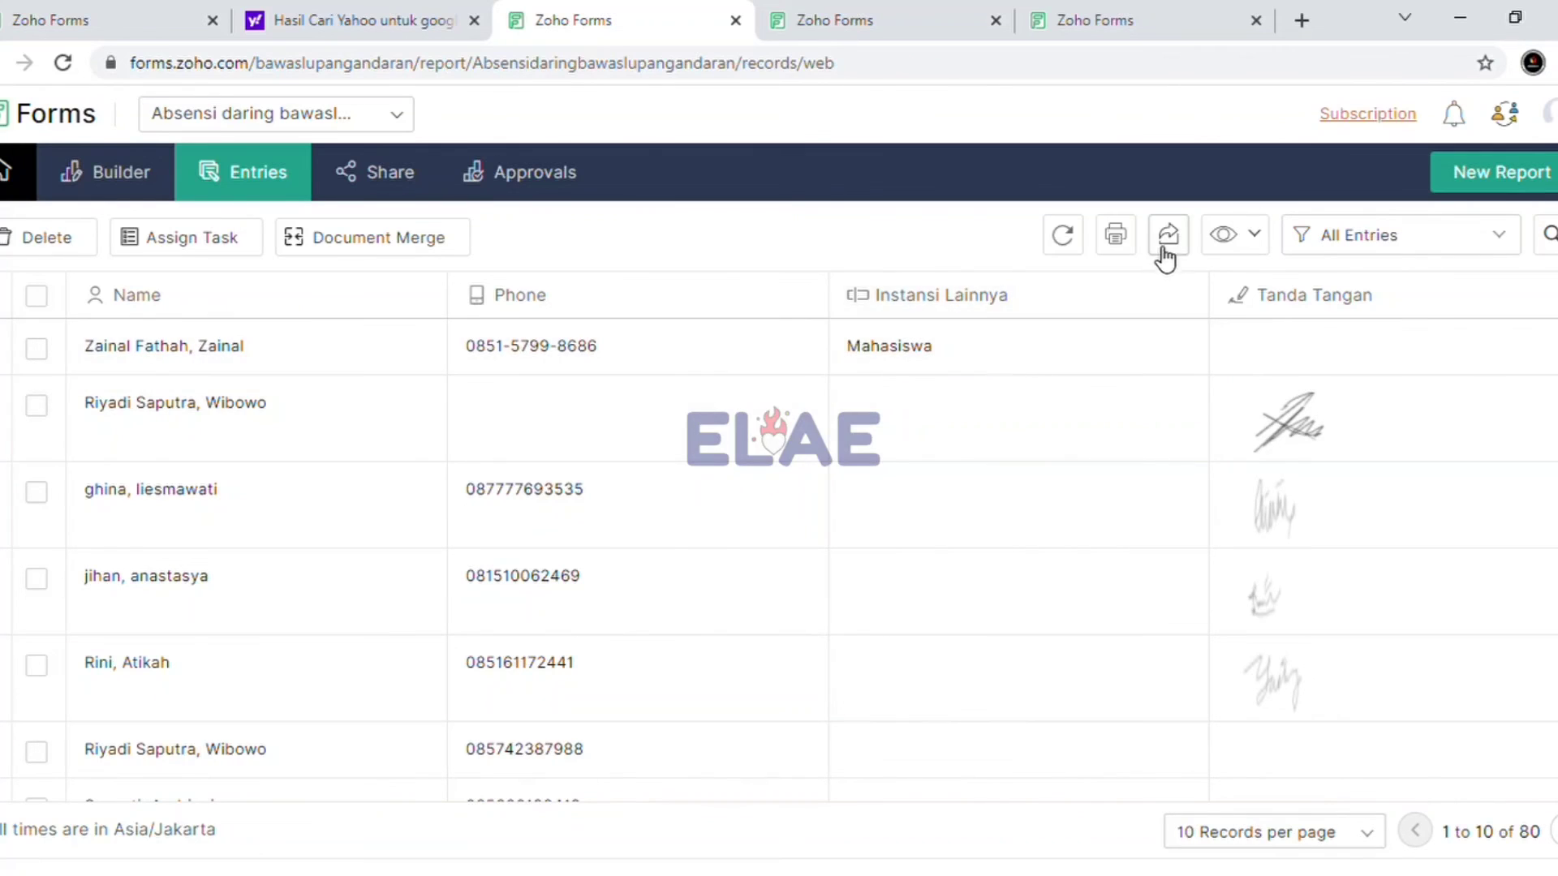
Check the CSV and PDF export choices for the "Absensi daring bawaslu pangandaran" entries and close the export without exporting
left_click(1168, 237)
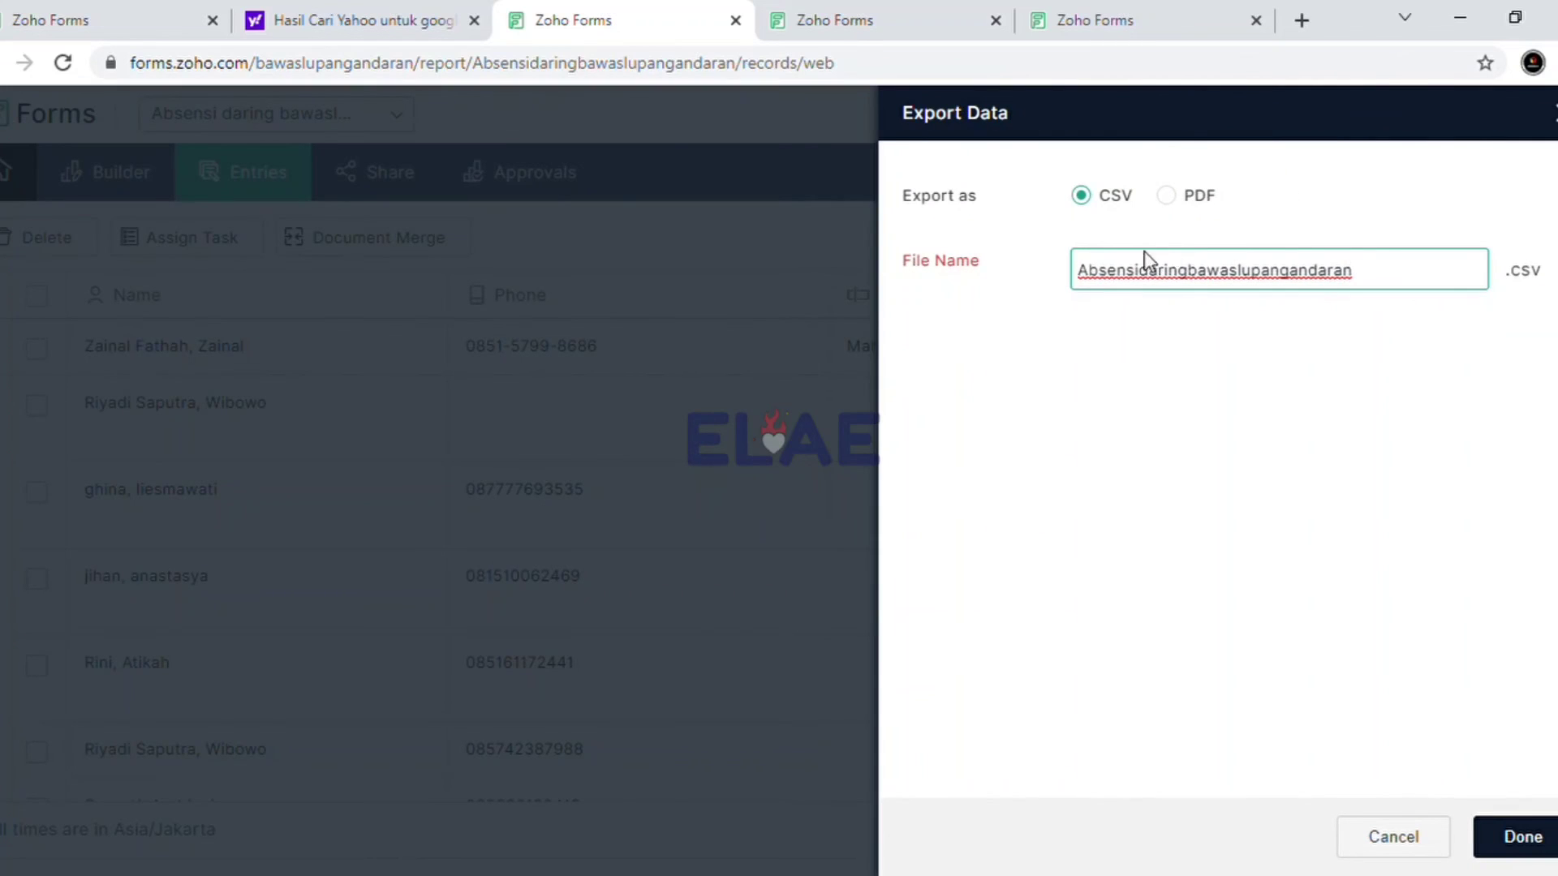
left_click(1166, 198)
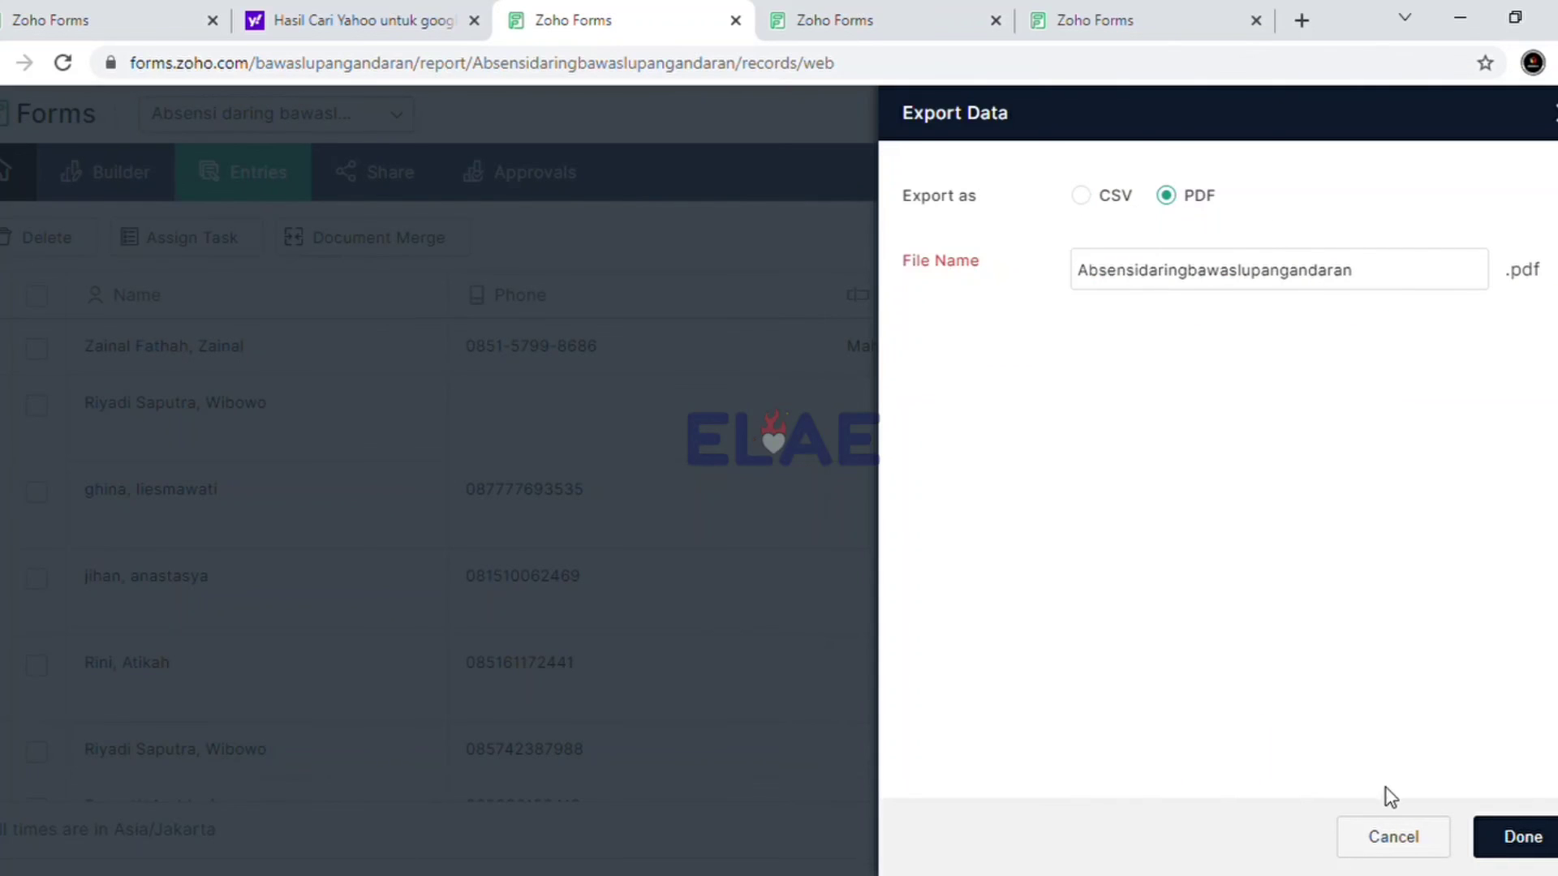
left_click(1402, 837)
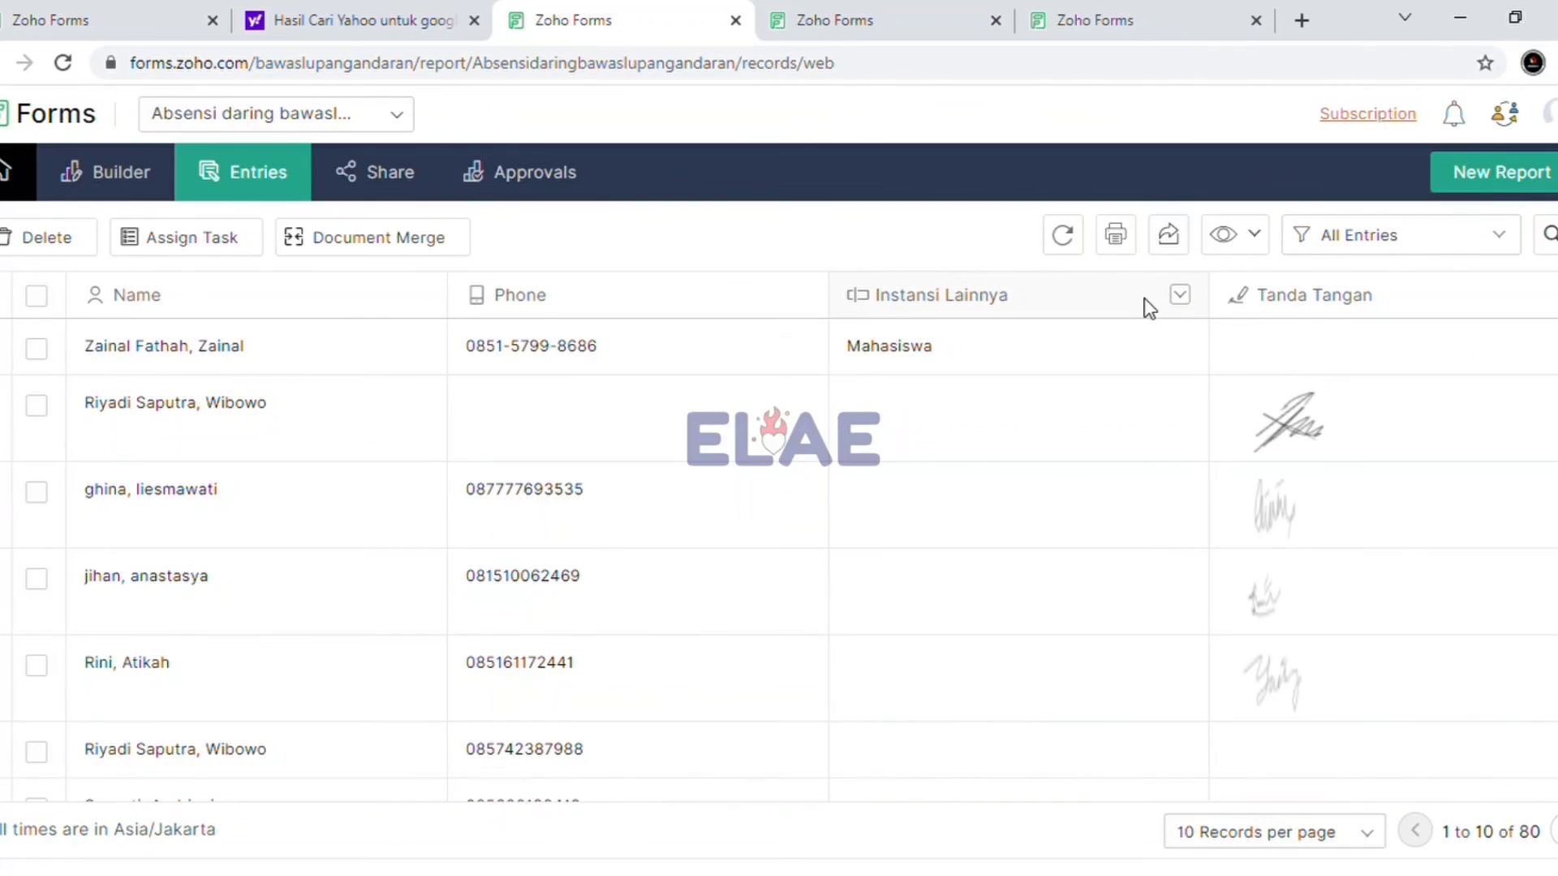
left_click(1166, 241)
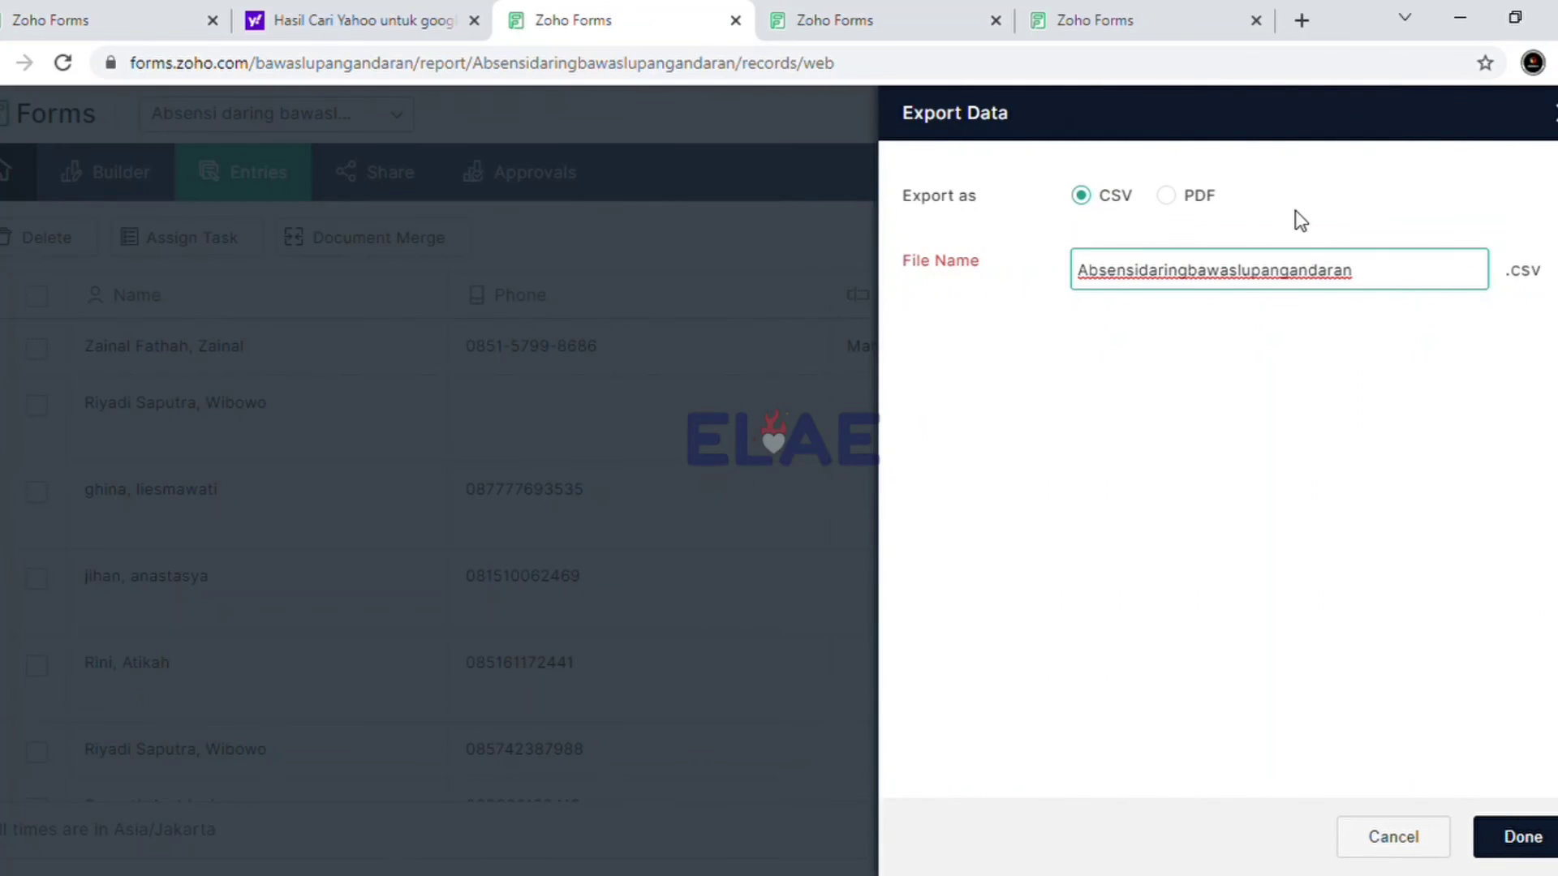
left_click(793, 175)
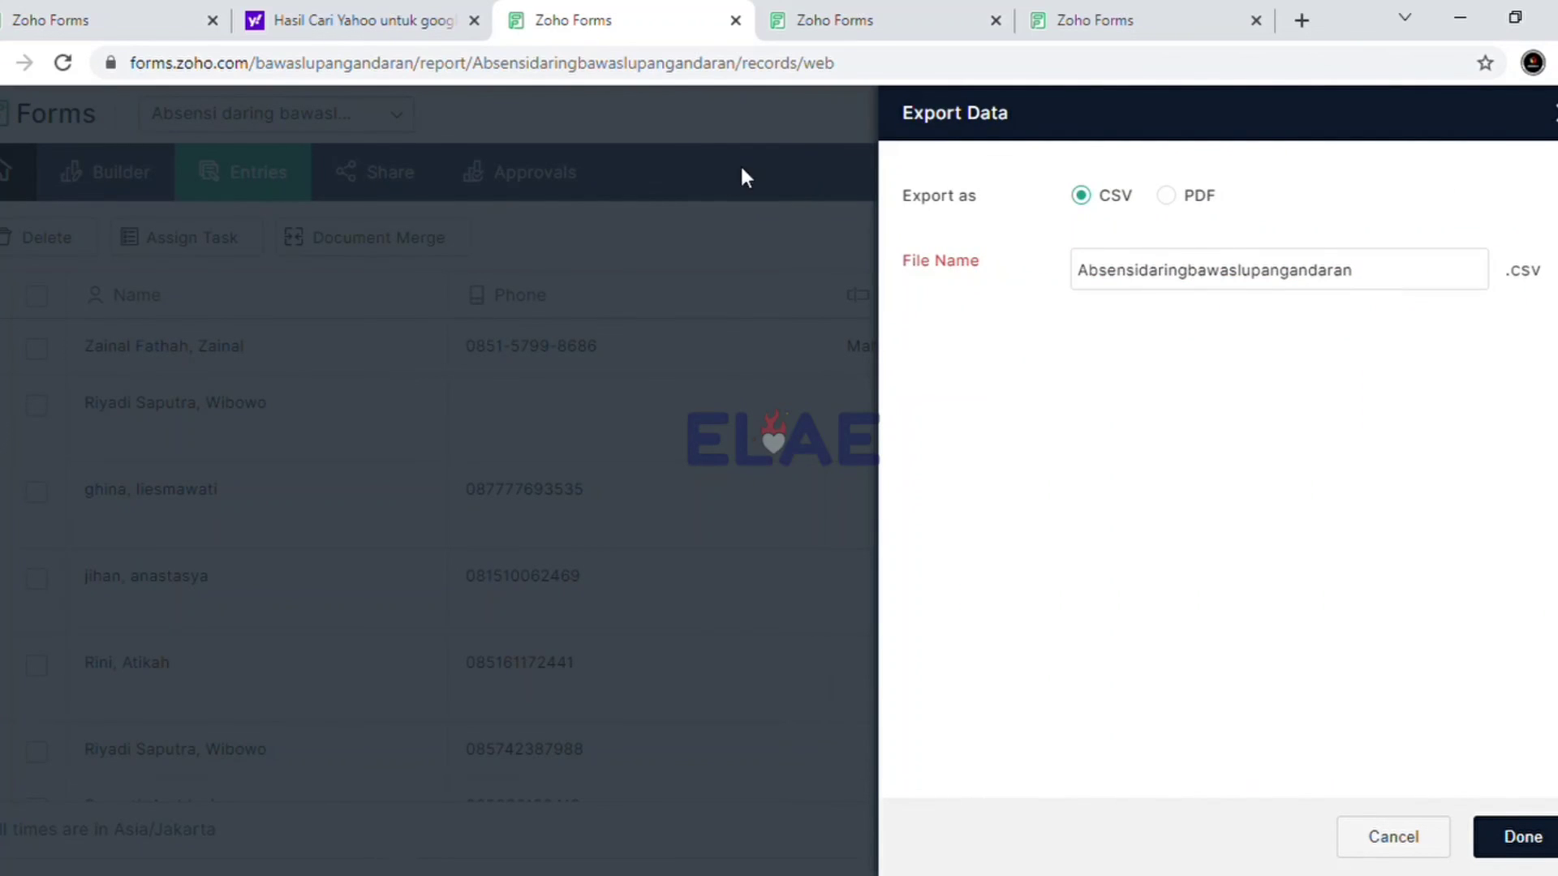
key("Escape")
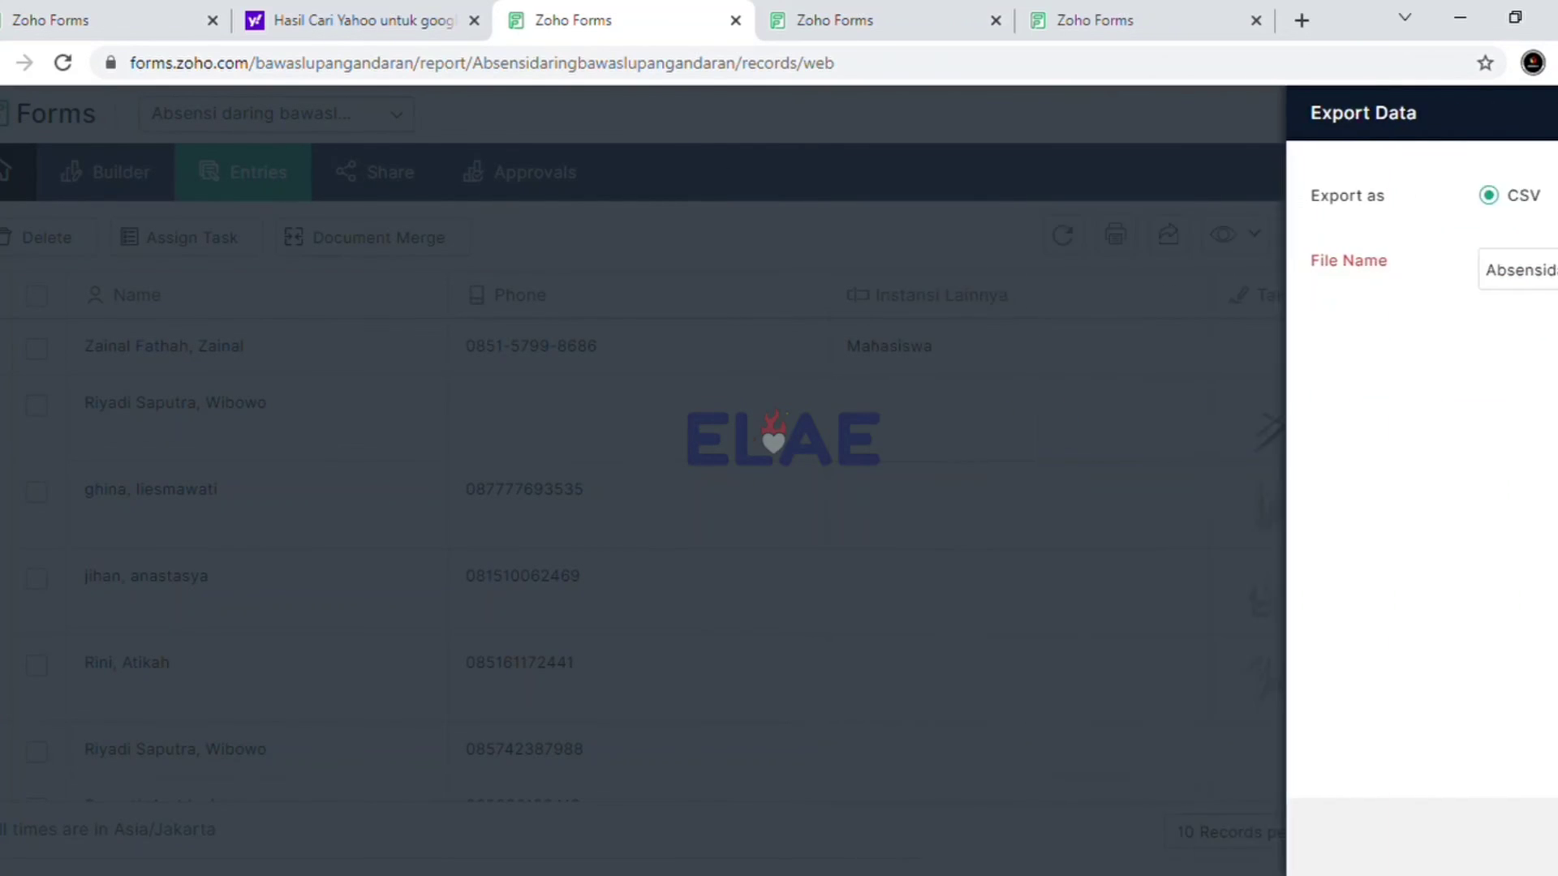
Return to the reports list, open the "Absensi Daring" report's entries, and export them as a PDF named AbsensiDaring
key("F5")
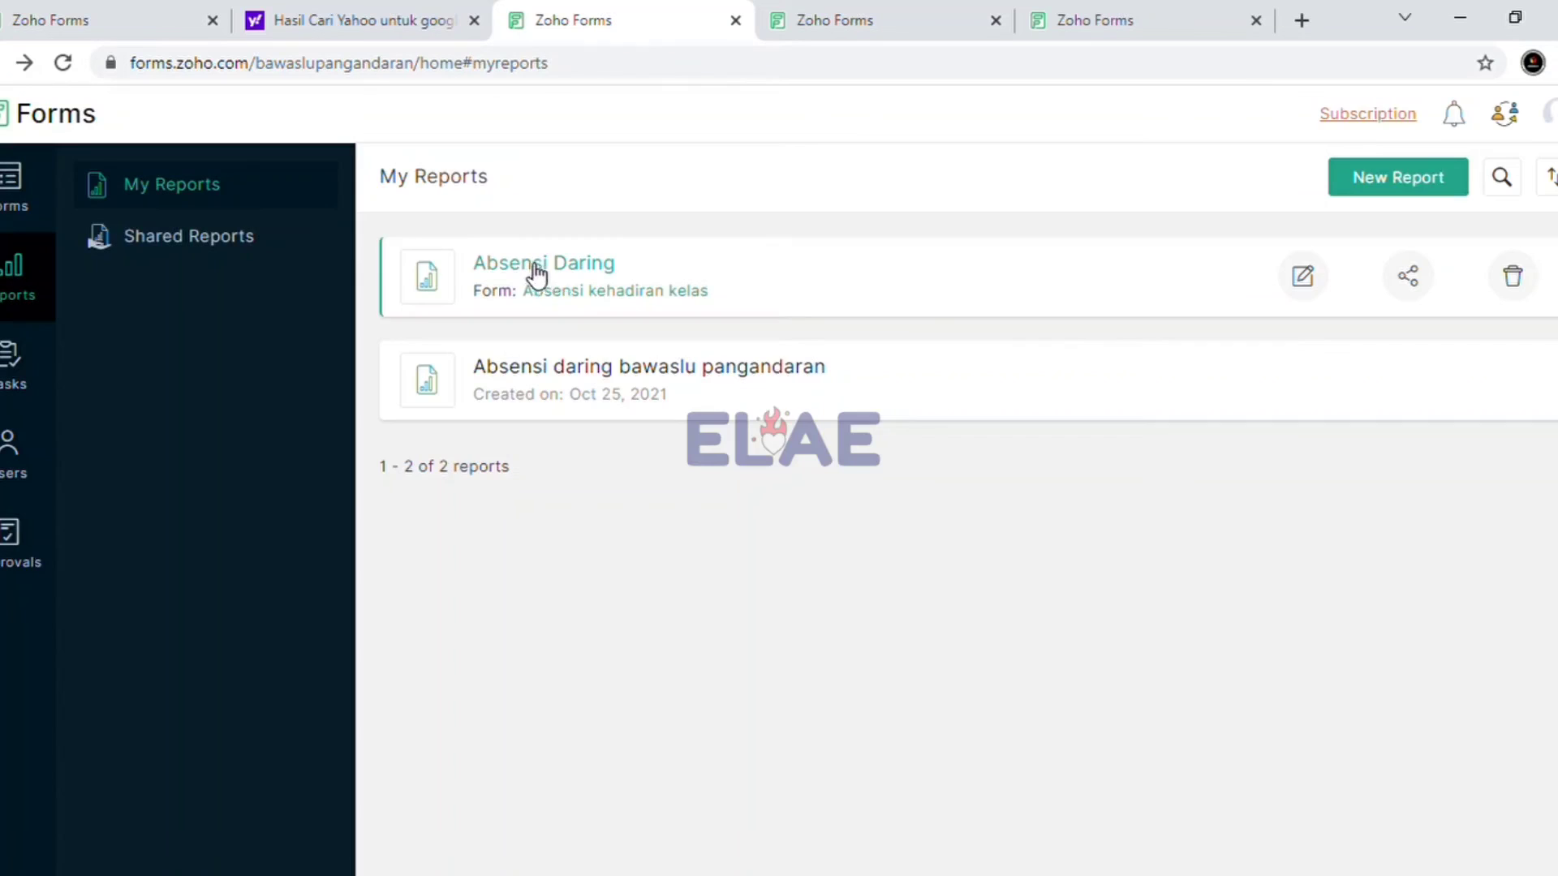
left_click(533, 272)
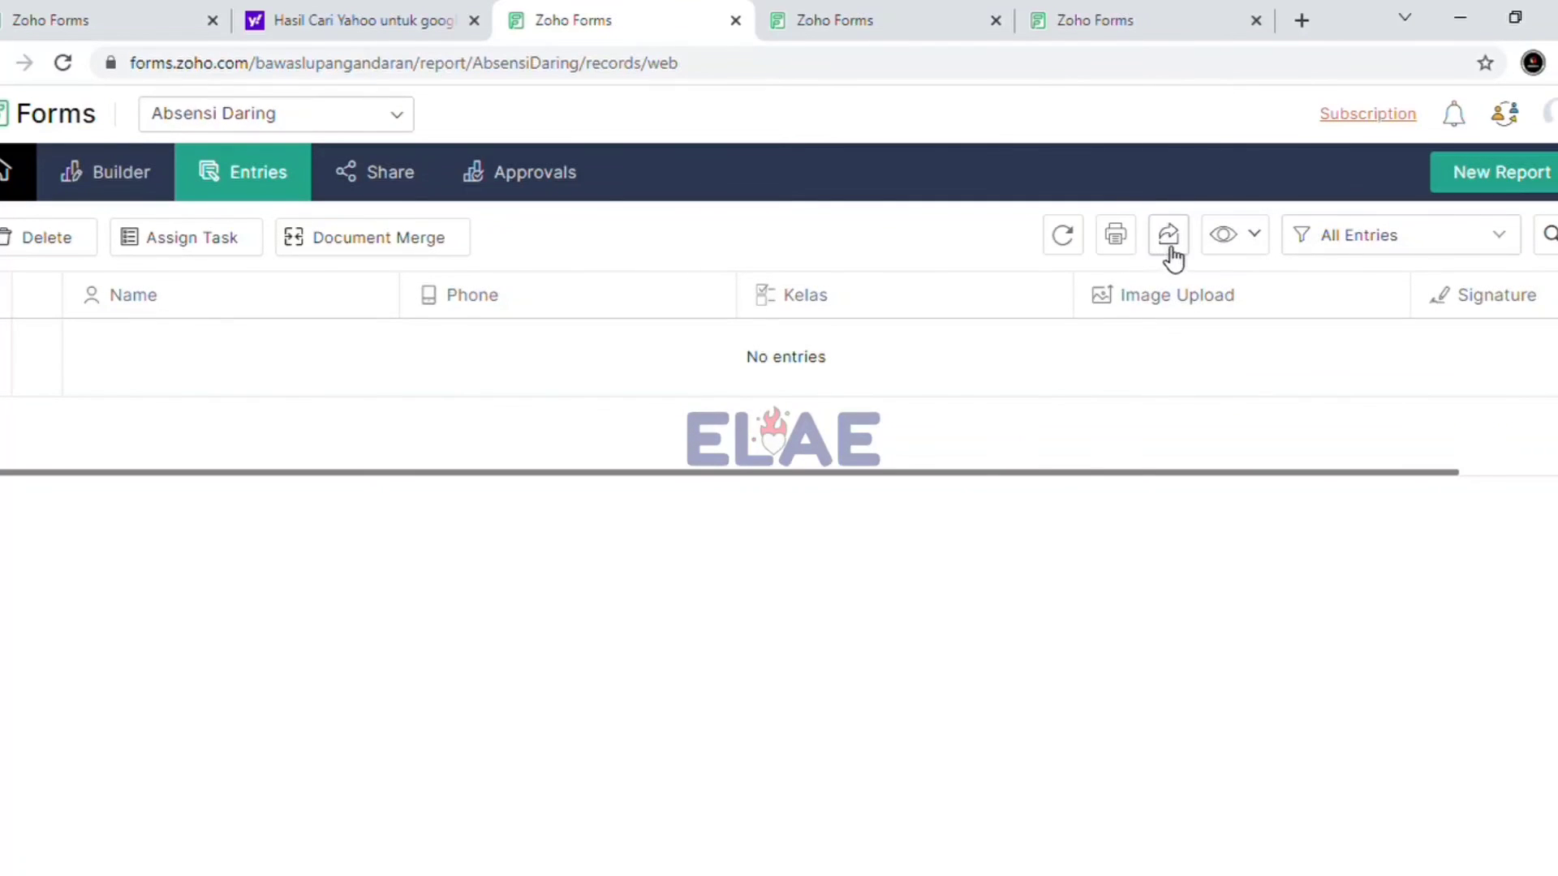
left_click(1168, 246)
left_click(1193, 207)
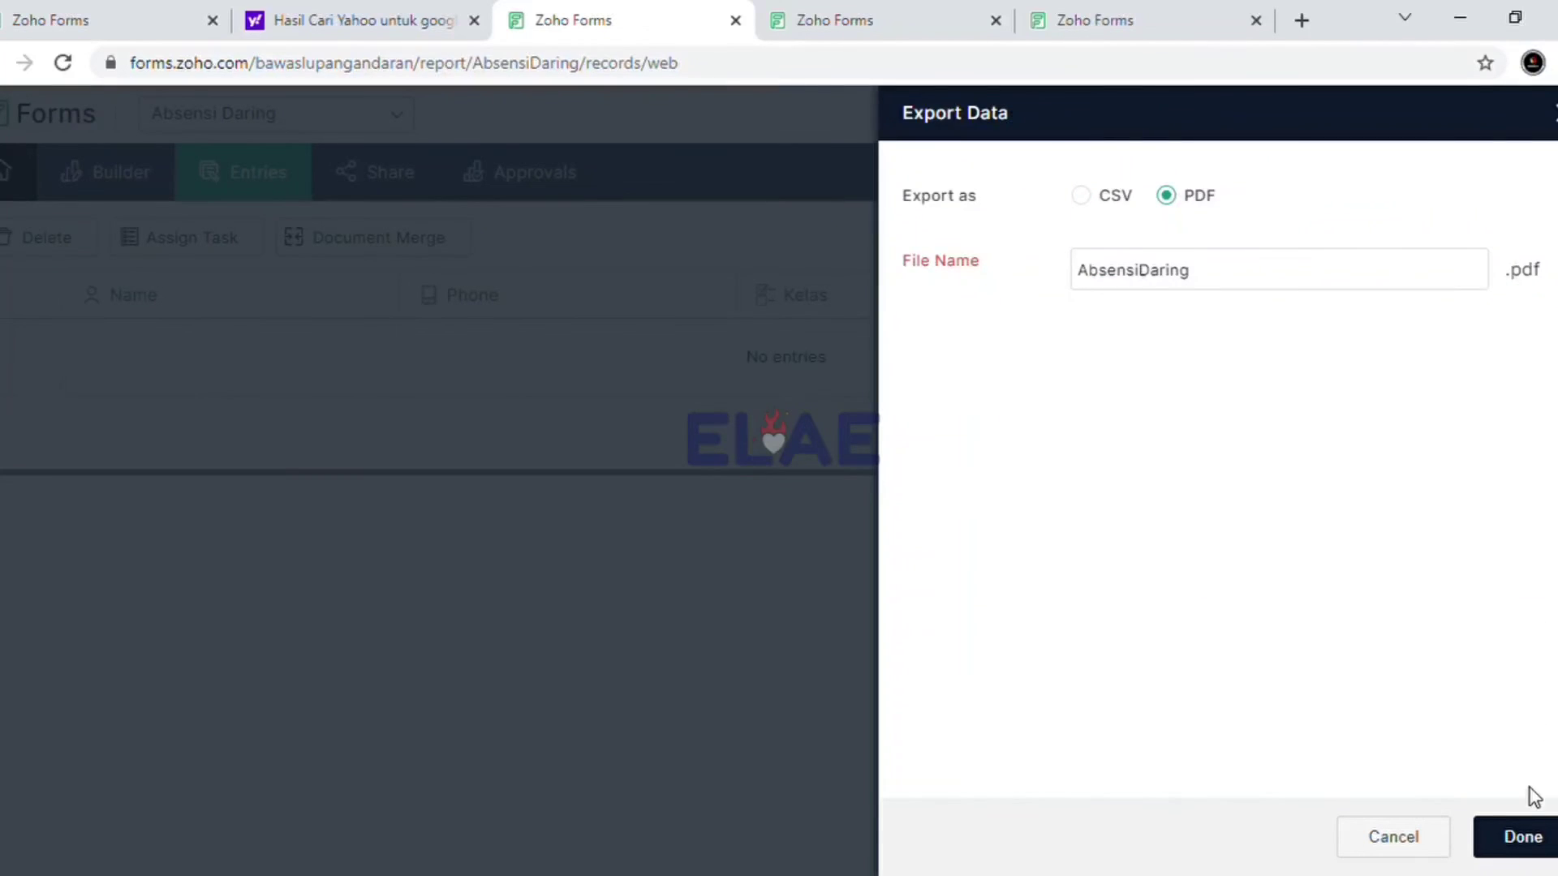
left_click(1526, 837)
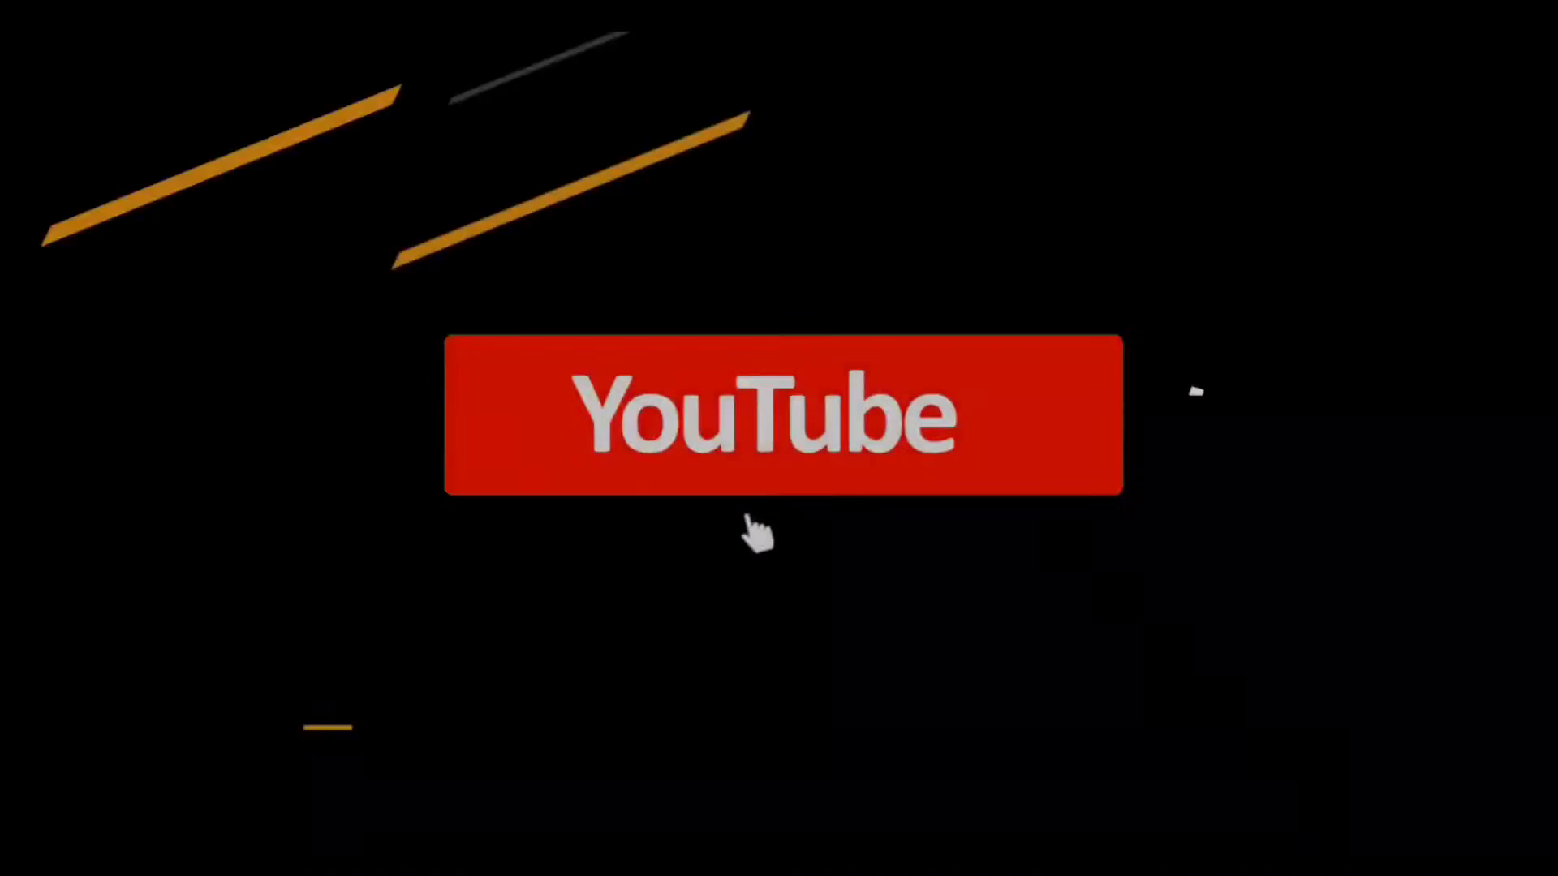